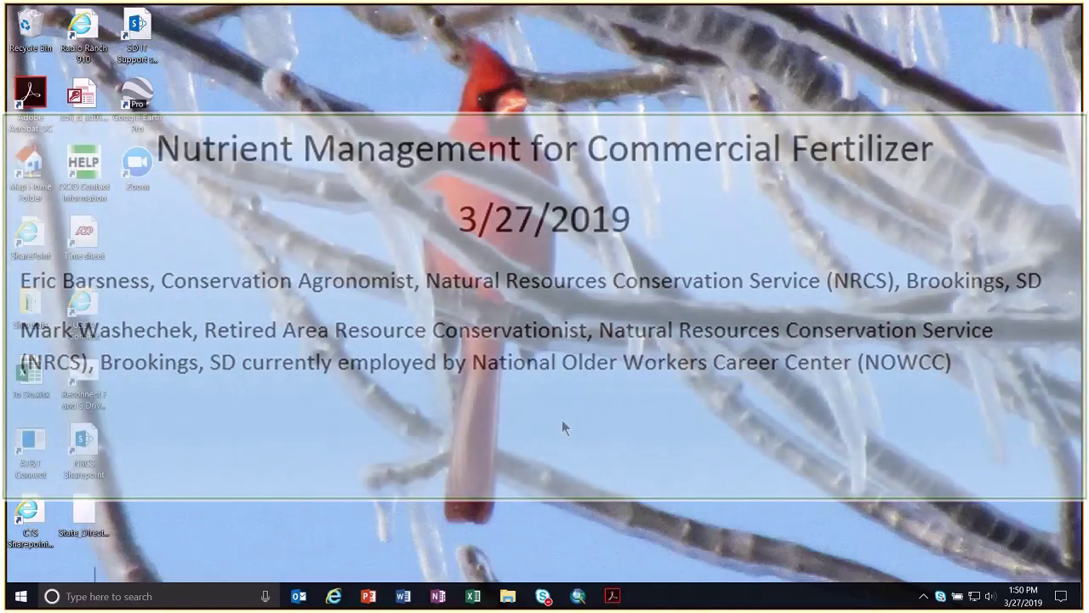
Step: Open Internet Explorer, search Google for "fotg" and open the NRCS Field Office Technical Guide (FOTG) result
left_click(334, 596)
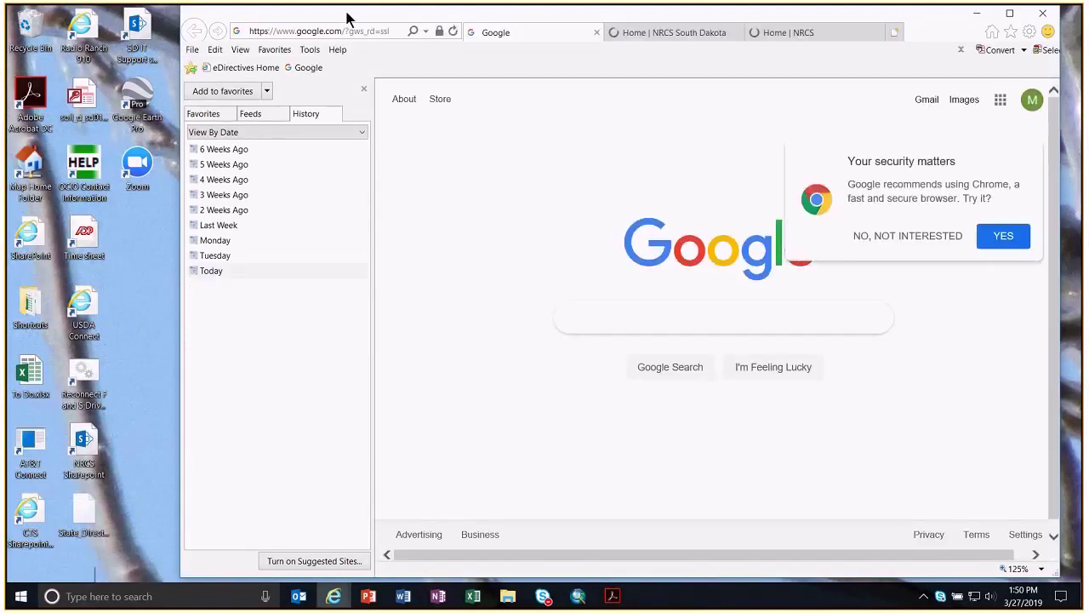
left_click_drag(346, 18, 276, 21)
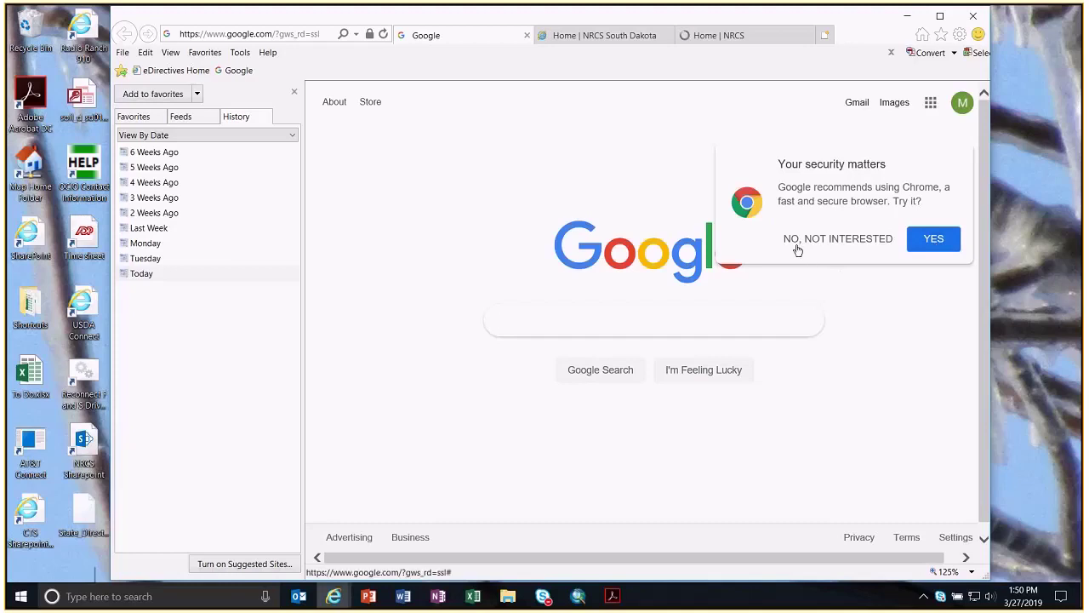
left_click(639, 320)
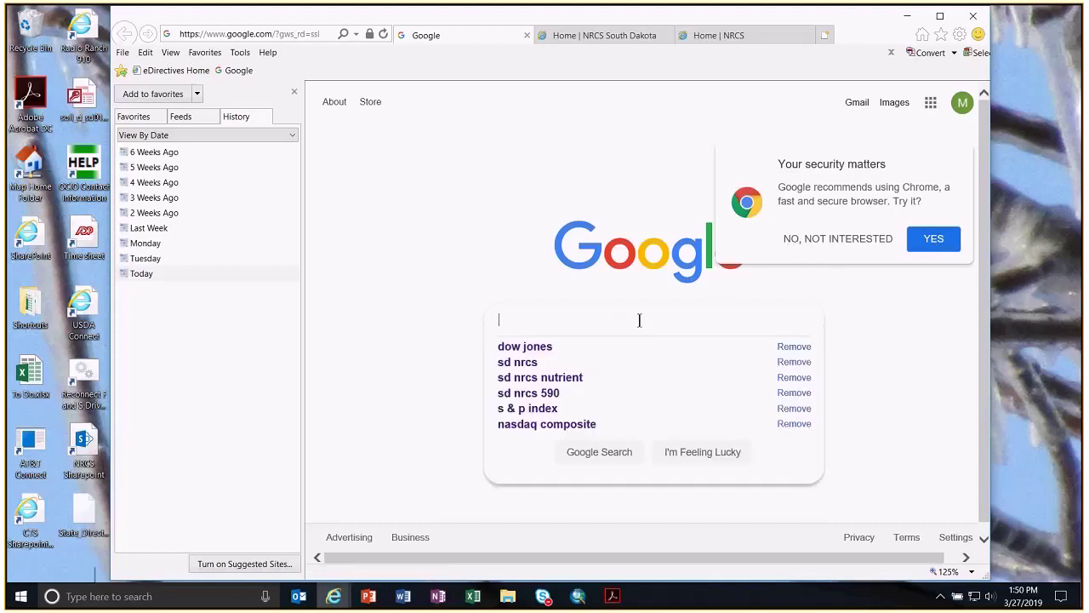
type("fotg")
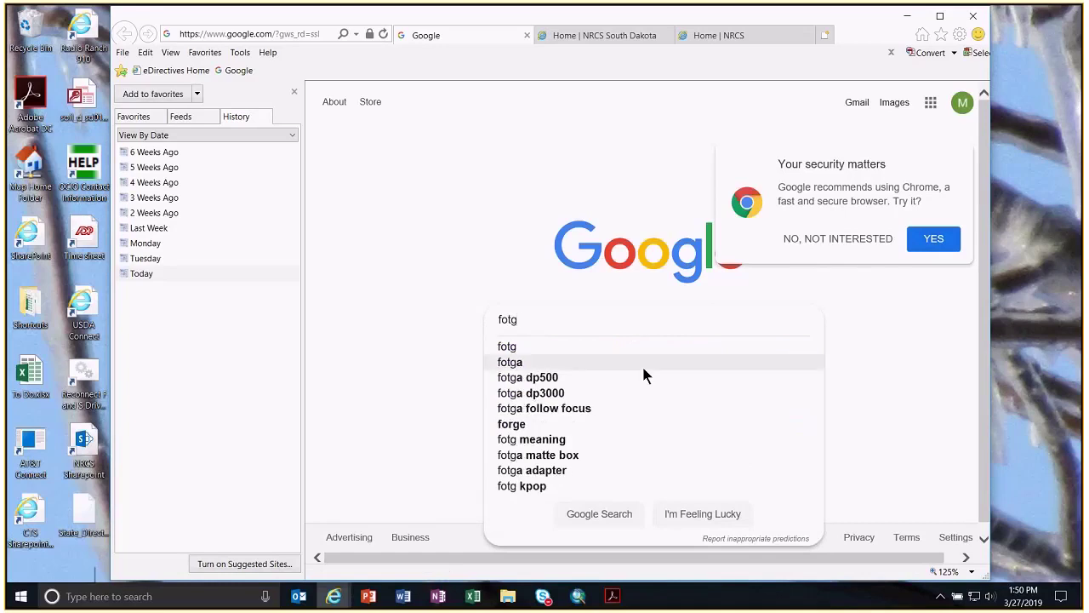
key("Return")
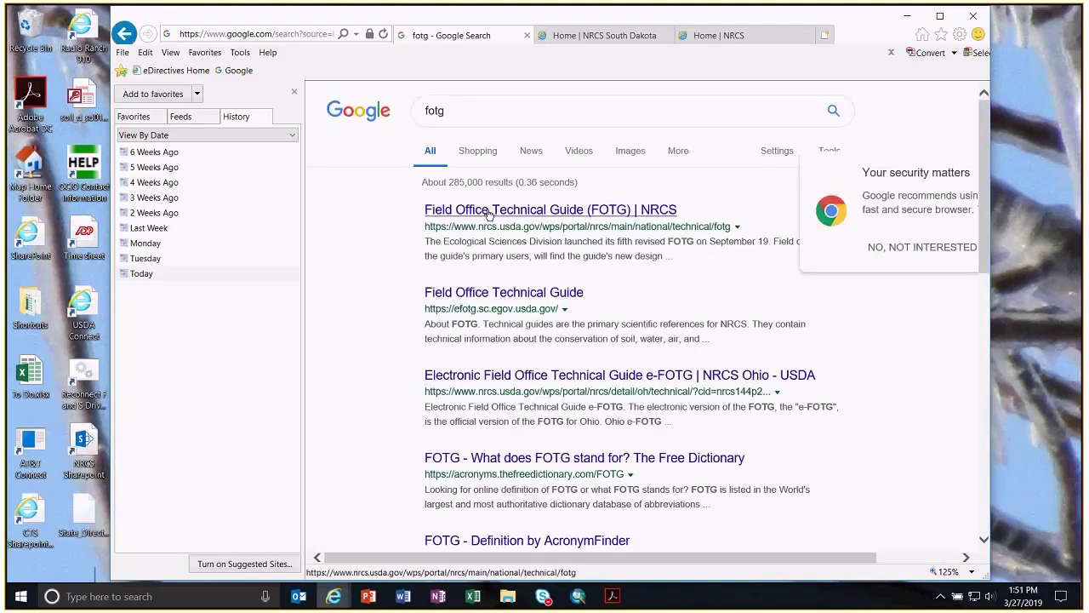
left_click(488, 212)
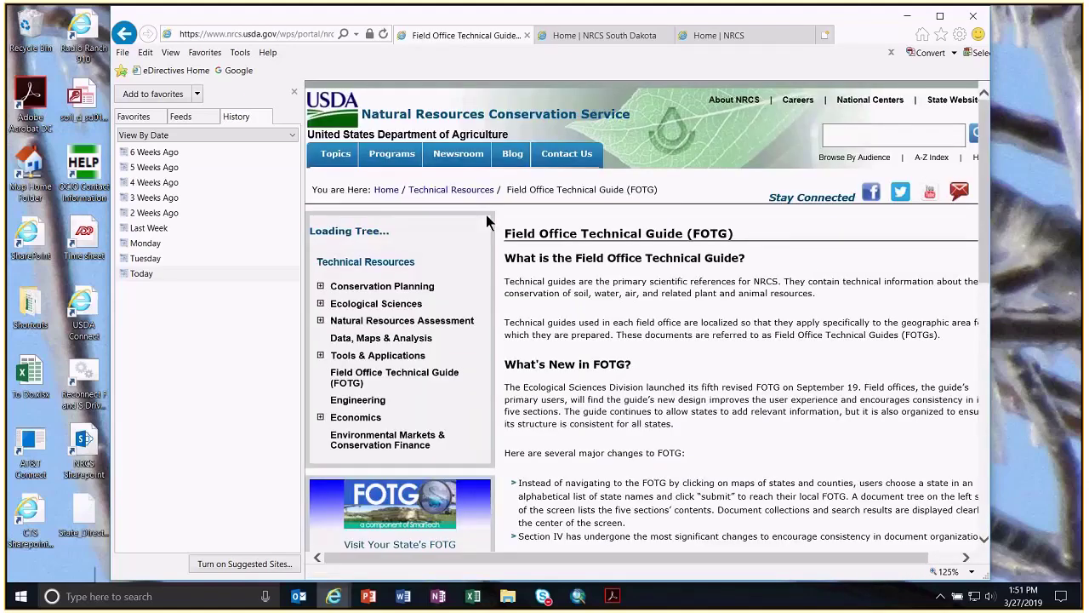
Step: Go to the state FOTG site and load the documents for South Dakota
left_click(400, 482)
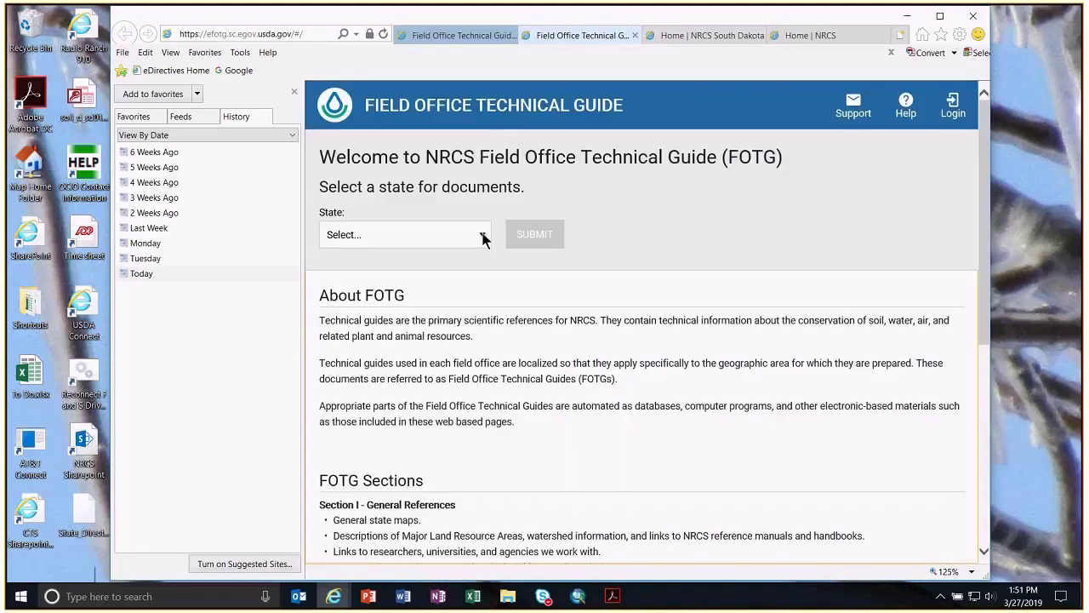
left_click(482, 235)
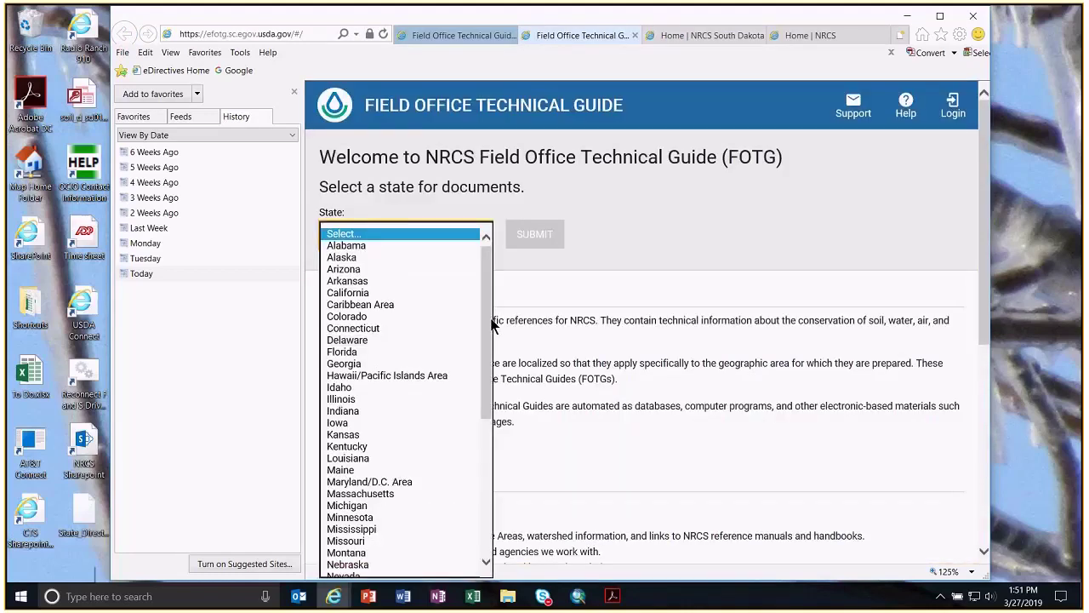
left_click_drag(486, 331, 481, 457)
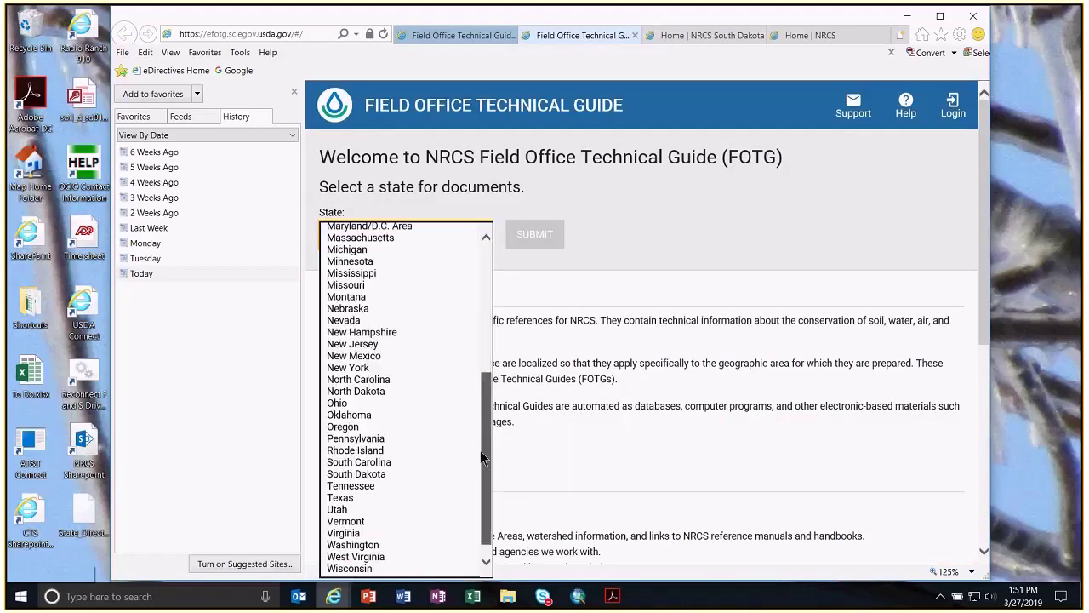
left_click(366, 474)
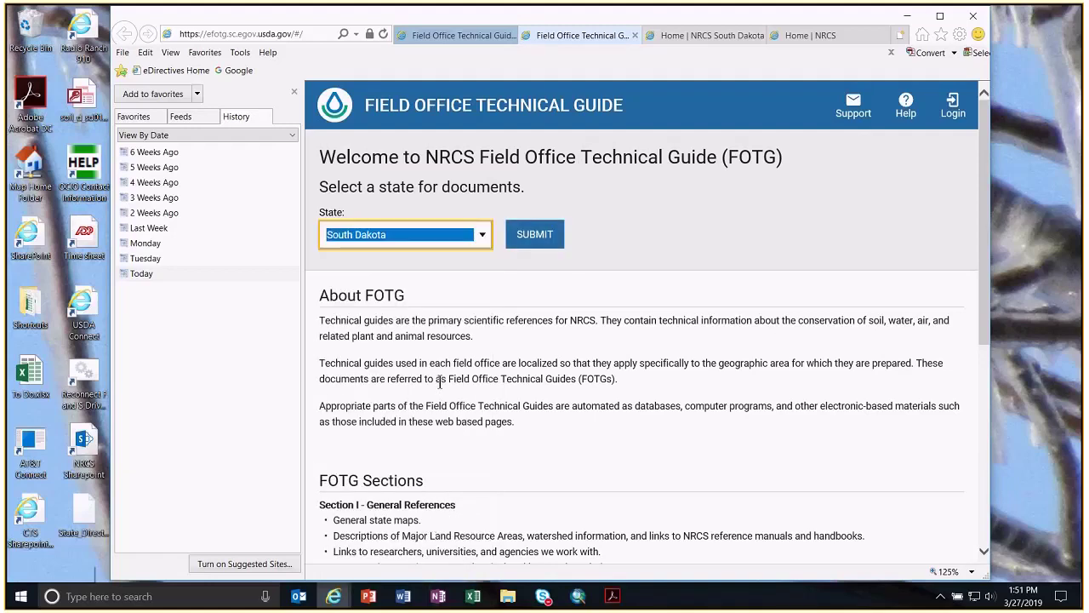
left_click(535, 235)
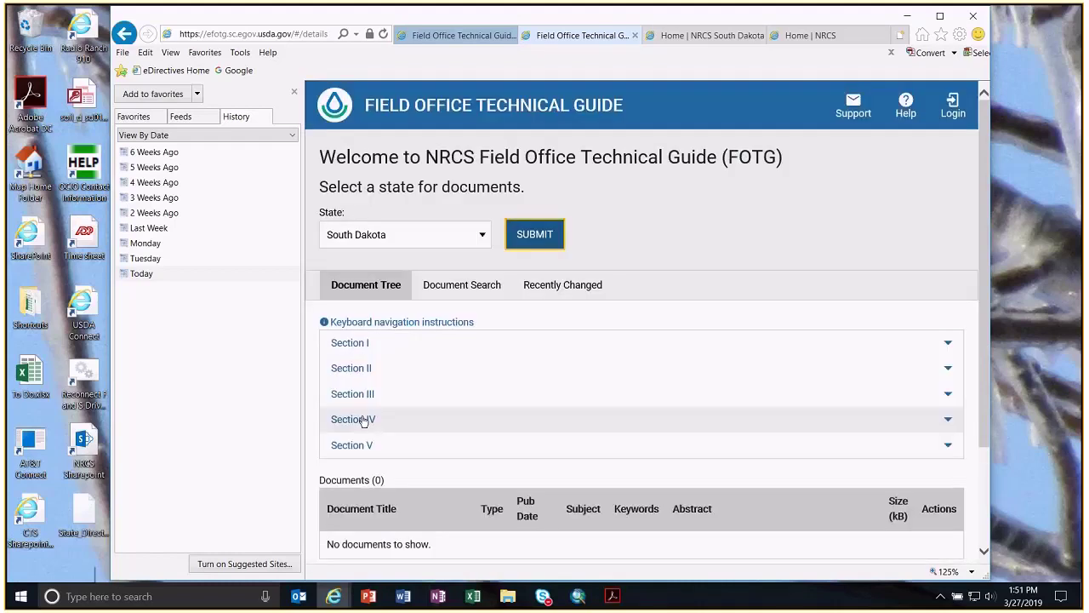
Step: Expand Section IV, Old Section IV and Conservation Practices in the document tree
left_click(365, 419)
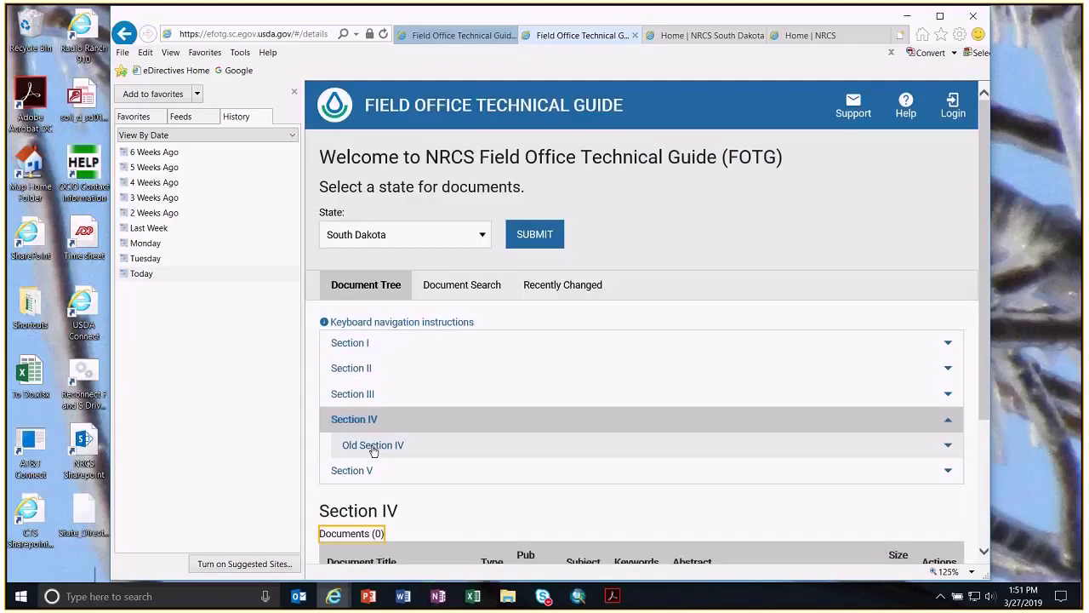
left_click(373, 445)
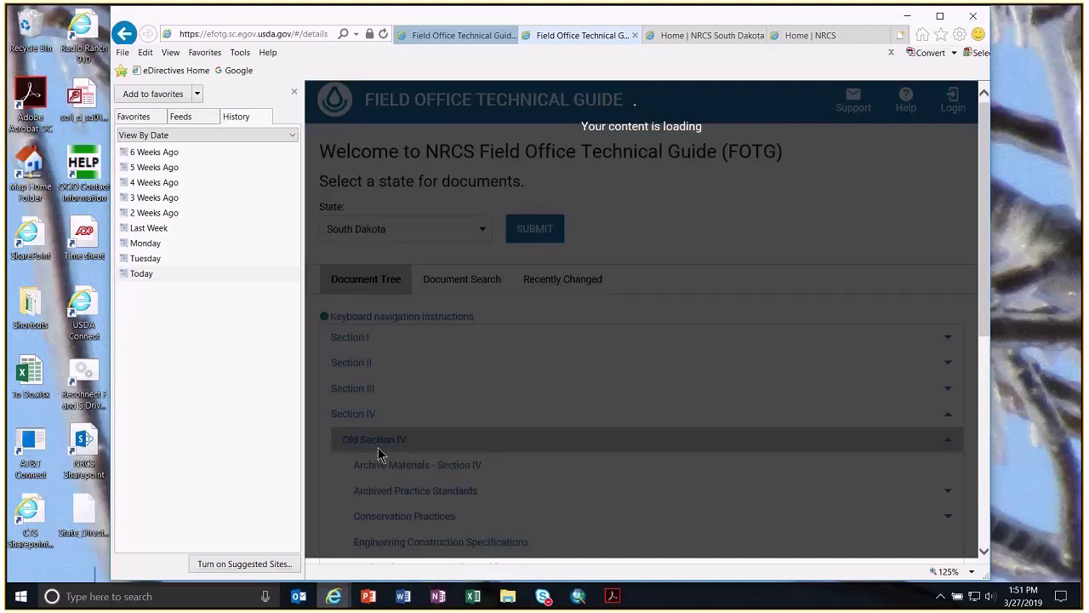
scroll(459, 430, "down", 3)
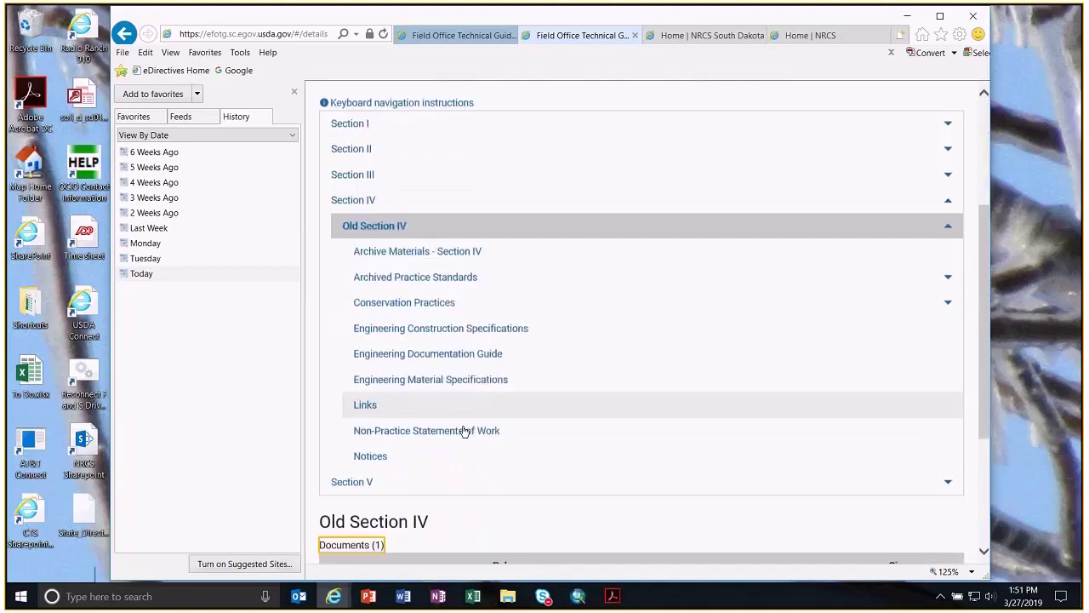
left_click(422, 298)
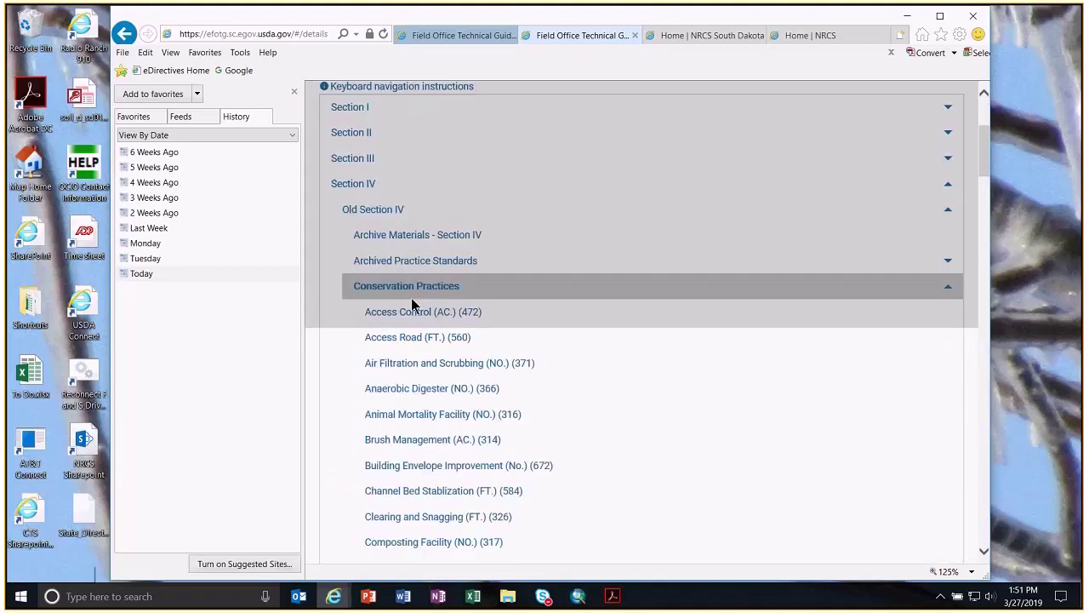
Step: Select the Nutrient Management (AC.) (590) practice and bring its list of documents into view
scroll(438, 342, "down", 10)
scroll(450, 349, "down", 5)
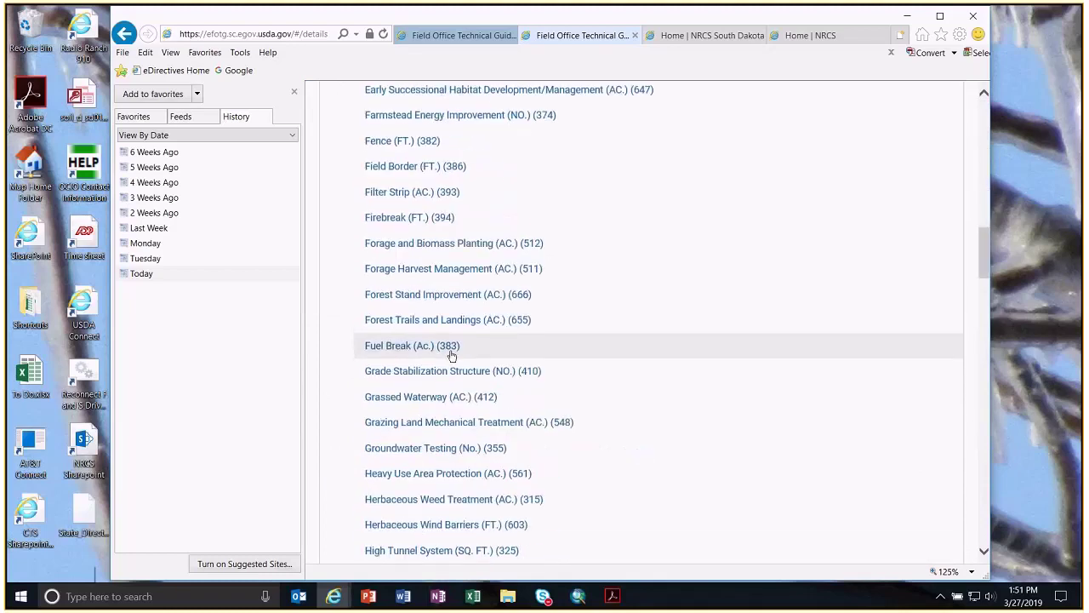
scroll(429, 481, "down", 8)
scroll(440, 474, "down", 5)
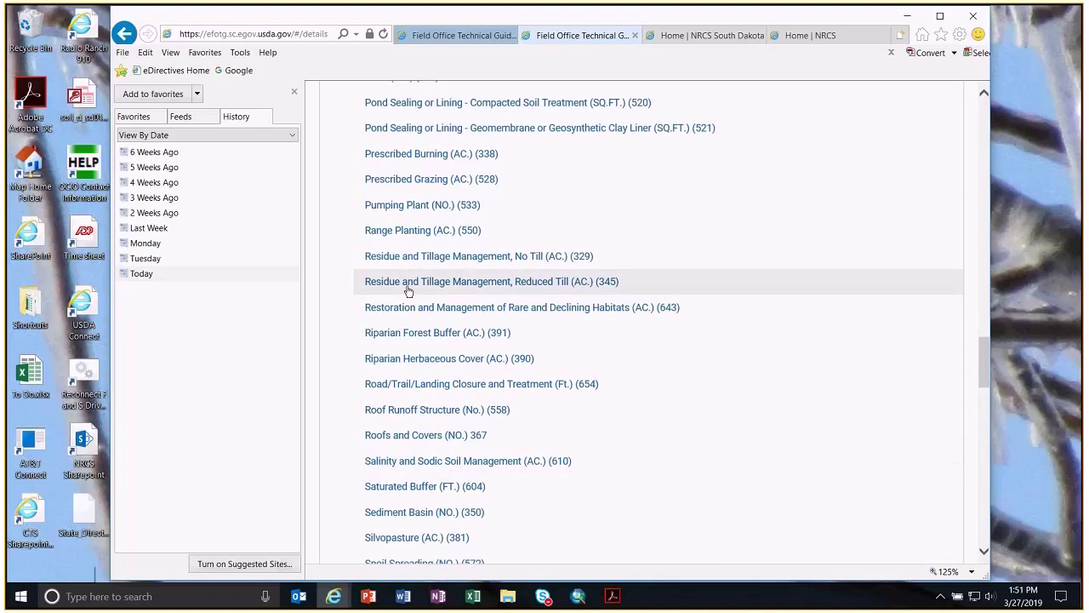
scroll(432, 117, "up", 2)
left_click(432, 117)
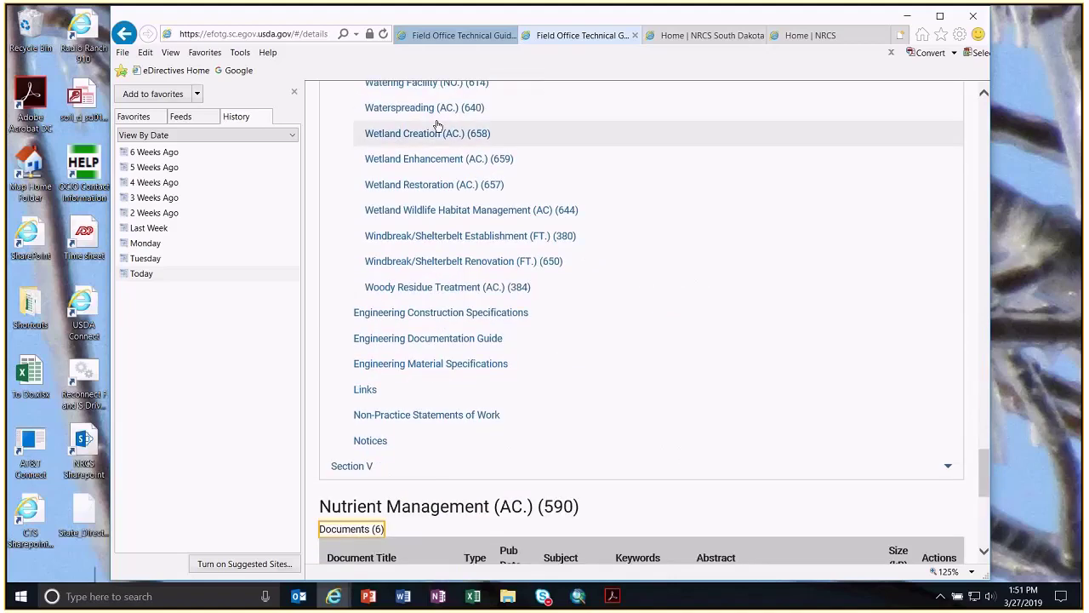
scroll(529, 401, "down", 4)
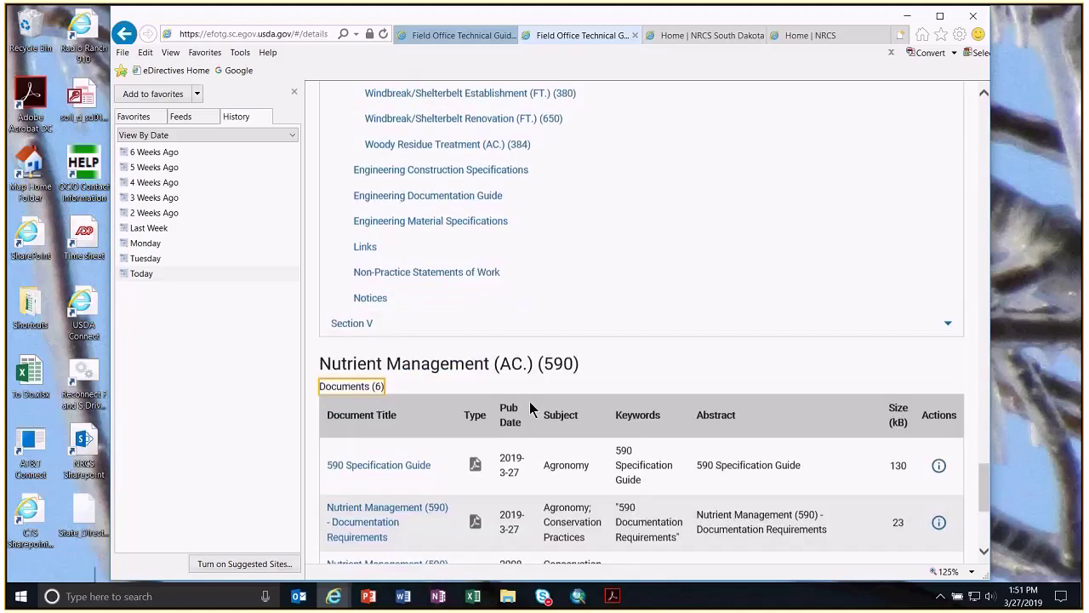
scroll(528, 396, "down", 1)
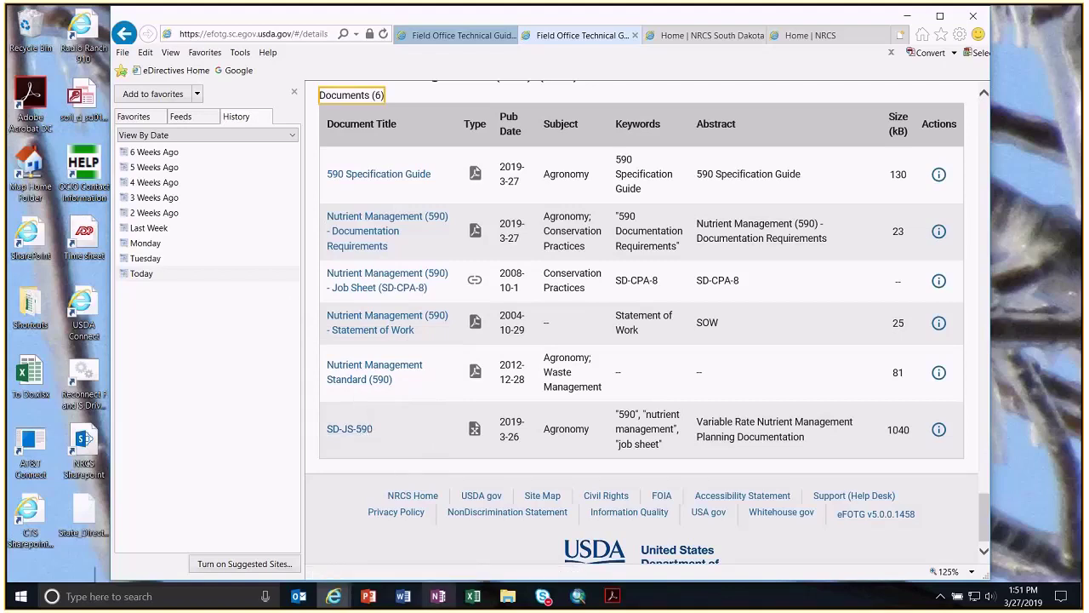
Step: Close all browser tabs and switch to the 590 Specification Guide PDF in Adobe Acrobat
mouse_move(616, 599)
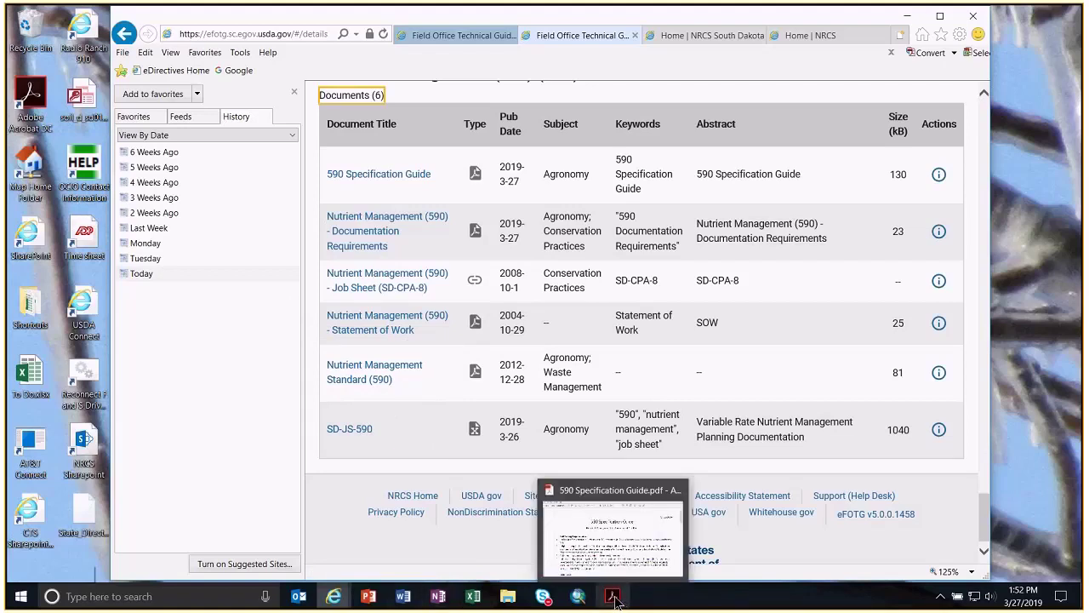
left_click(973, 15)
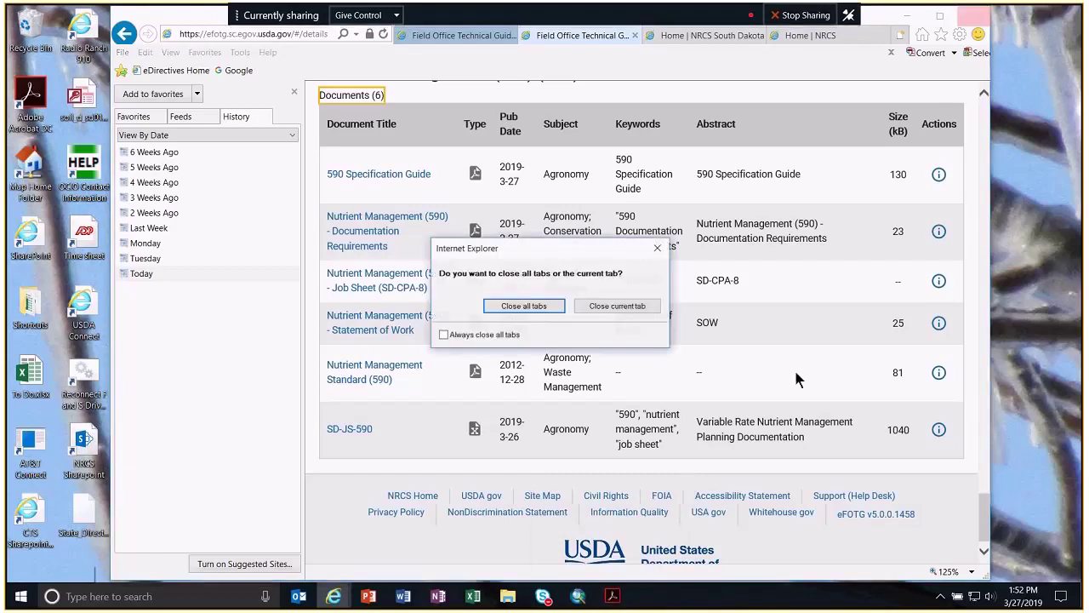
left_click(536, 304)
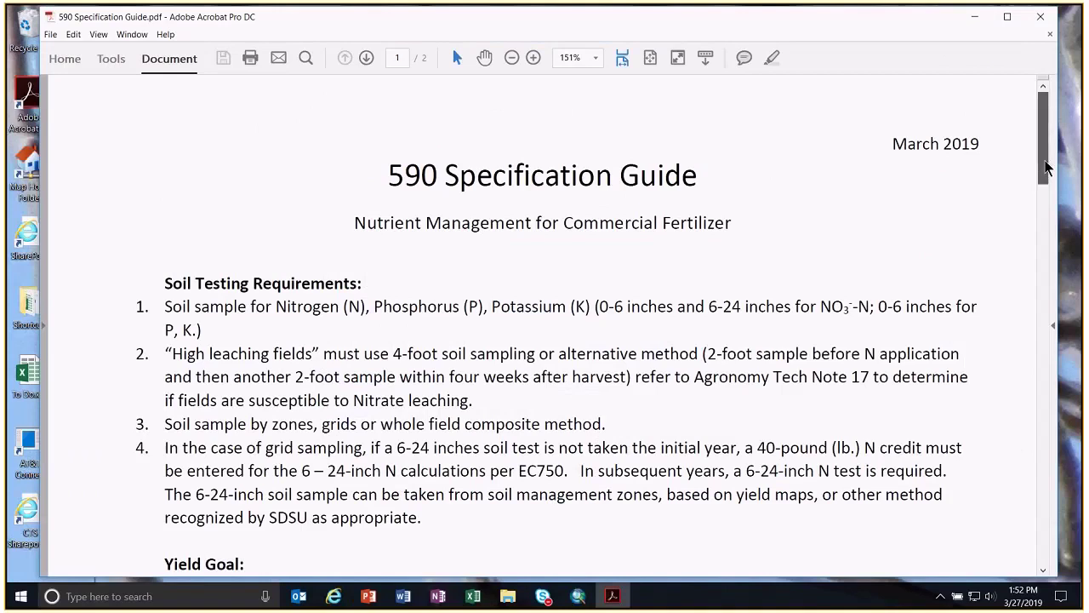
Step: Review the Soil Testing Requirements, selecting item 4's passages on the 40-pound N credit, EC750 calculations and soil management zones in turn
left_click_drag(1045, 168, 1049, 180)
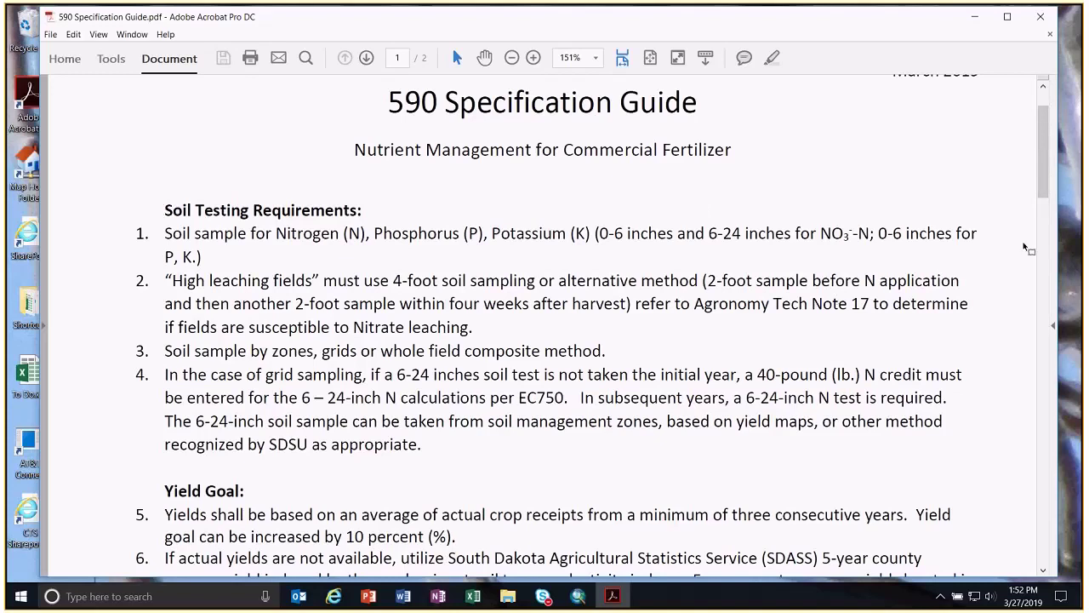
left_click_drag(1044, 189, 1055, 221)
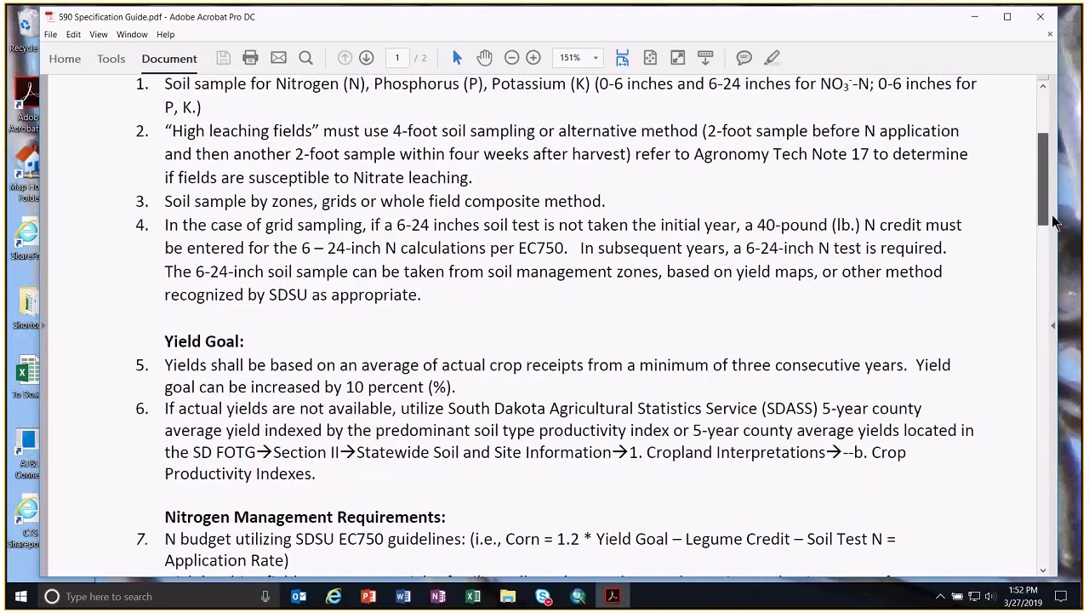
scroll(1058, 254, "up", 1)
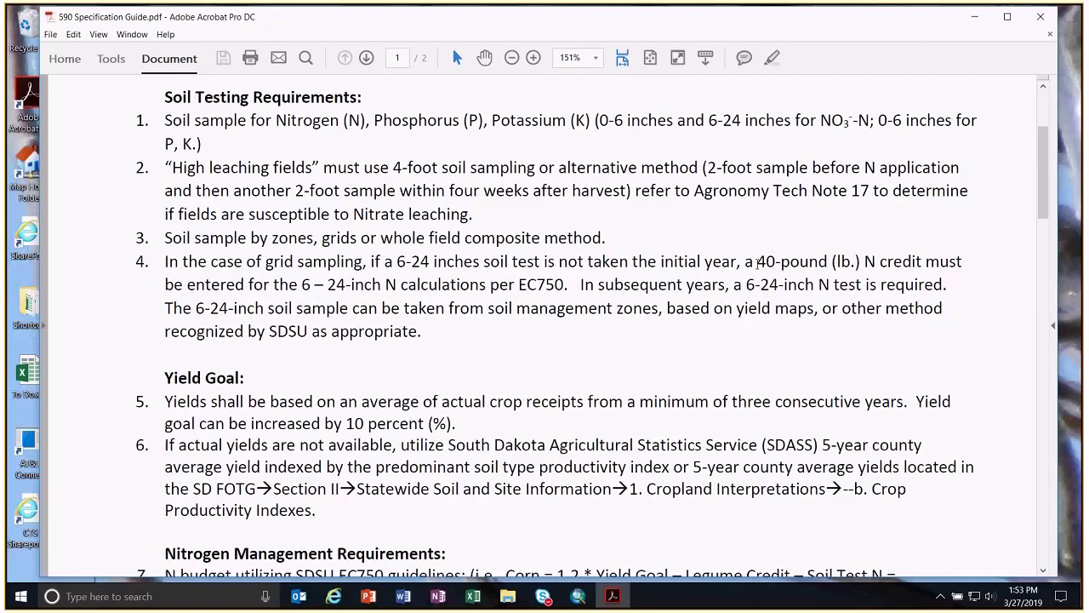
left_click_drag(756, 261, 875, 261)
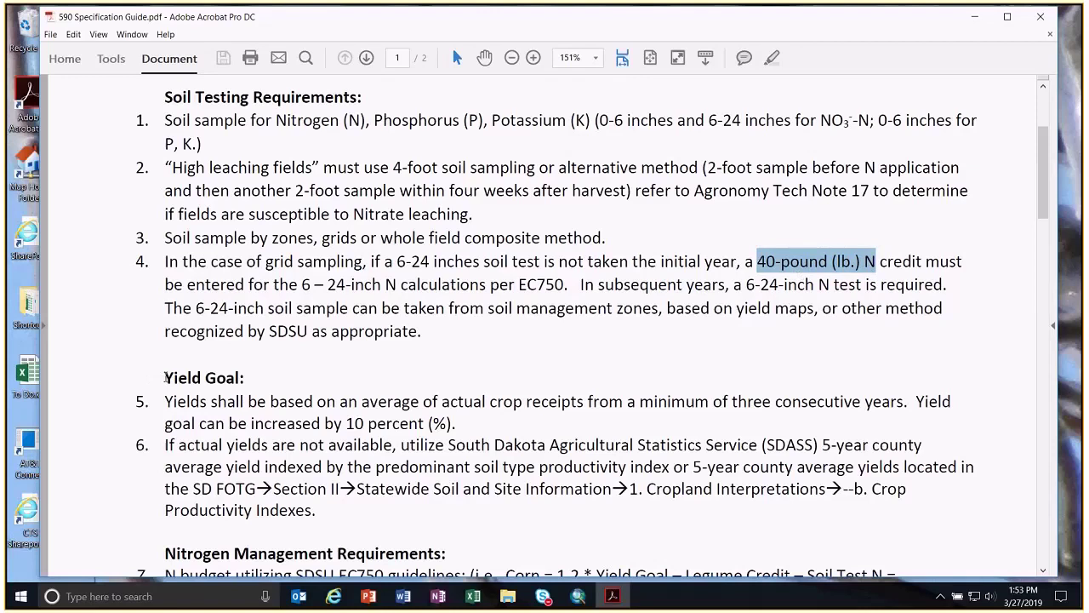
left_click(164, 377)
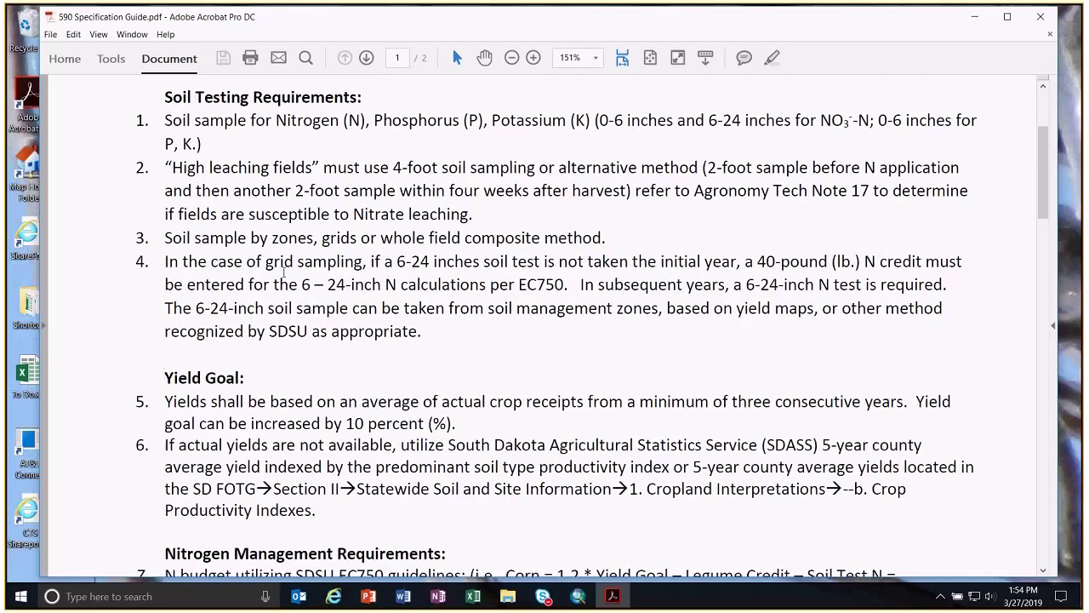
left_click_drag(301, 284, 564, 286)
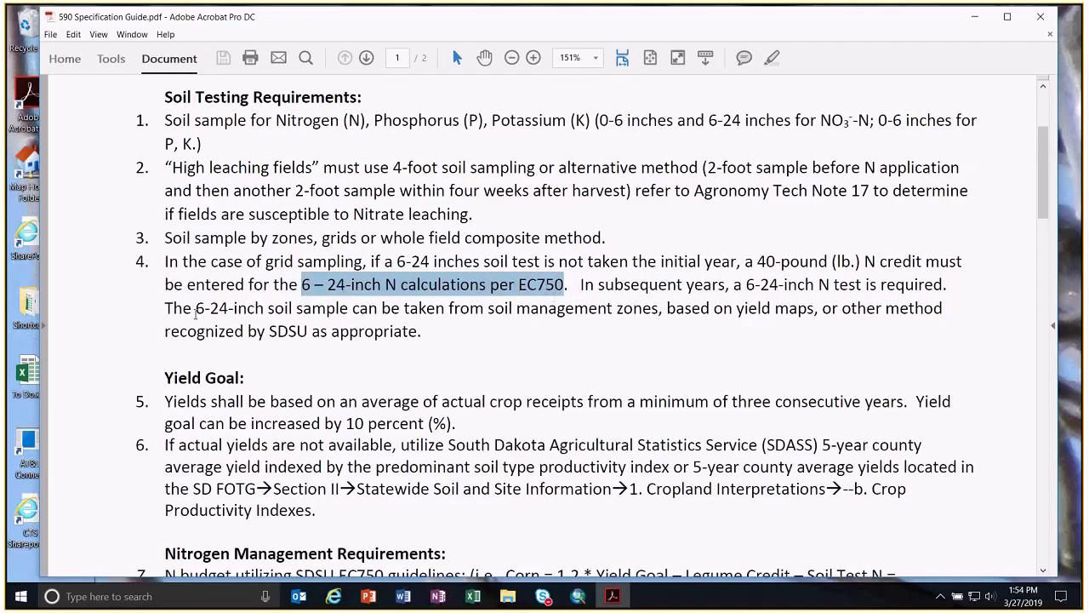
left_click_drag(195, 308, 659, 308)
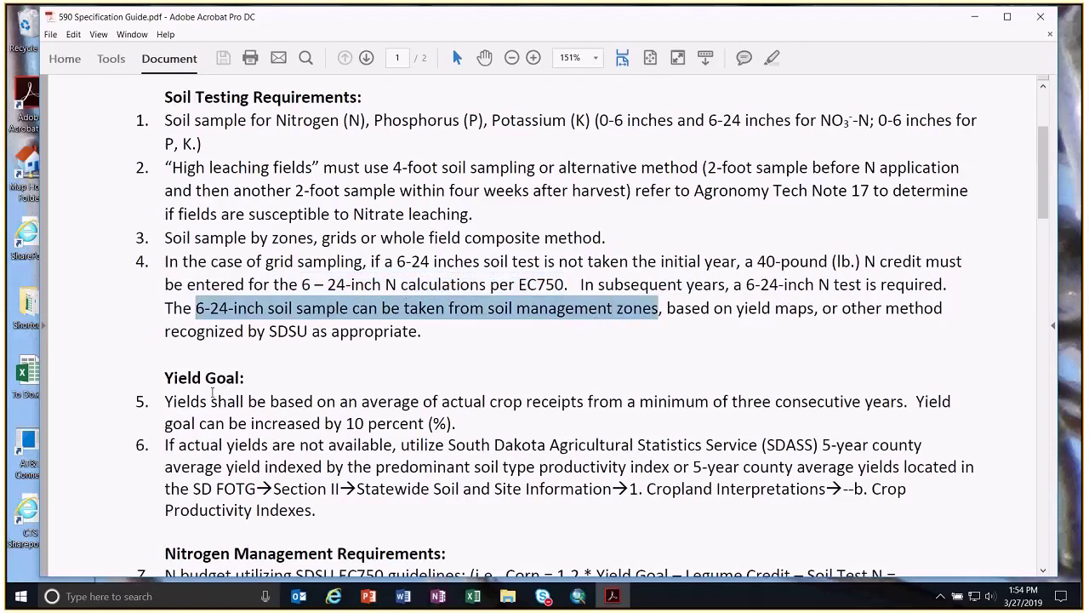
left_click(162, 375)
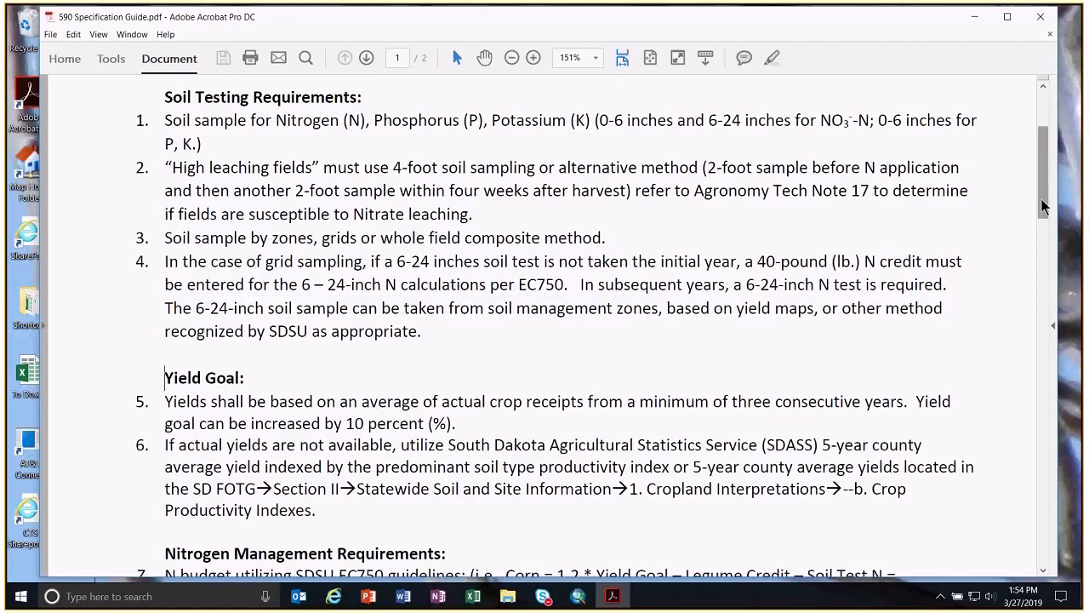
Step: Review the Yield Goal and Nitrogen Management Requirements, selecting the corn N budget formula in item 7 and then clearing the selection
left_click_drag(1043, 207, 1058, 247)
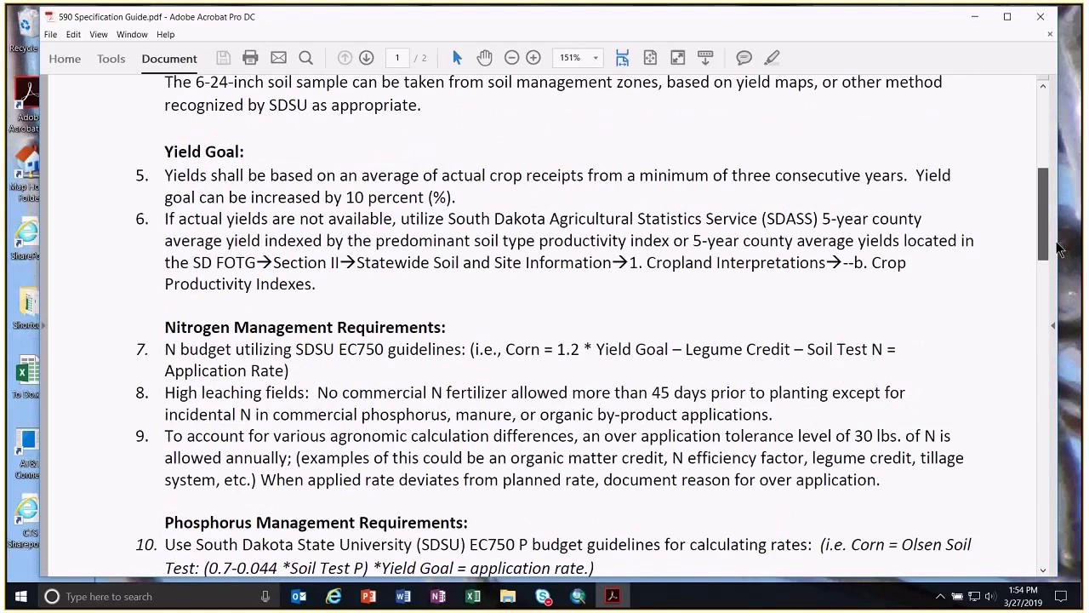
scroll(1059, 247, "down", 1)
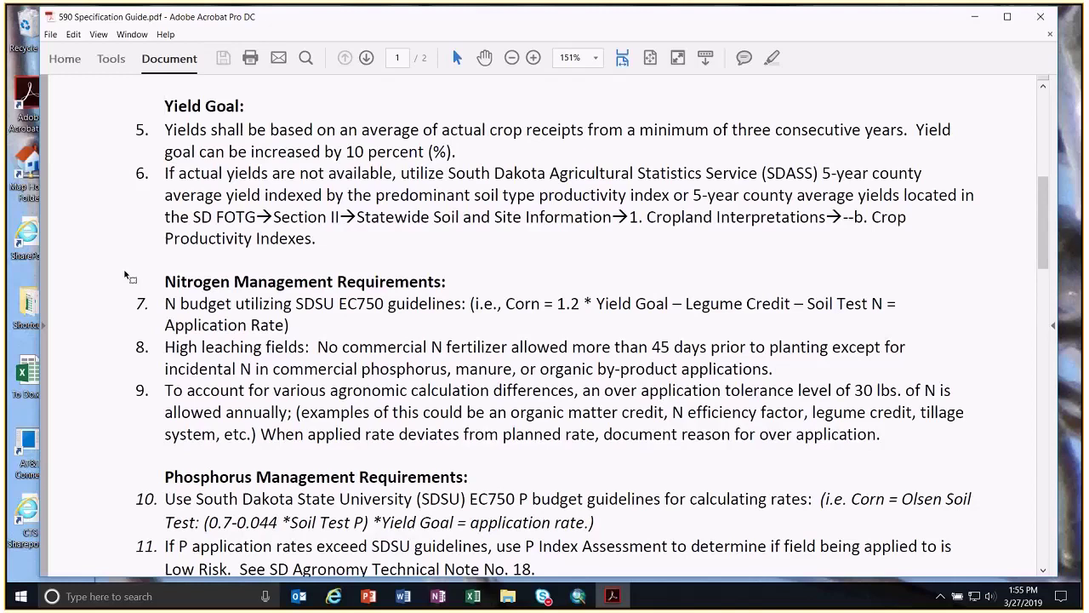
left_click_drag(505, 304, 896, 304)
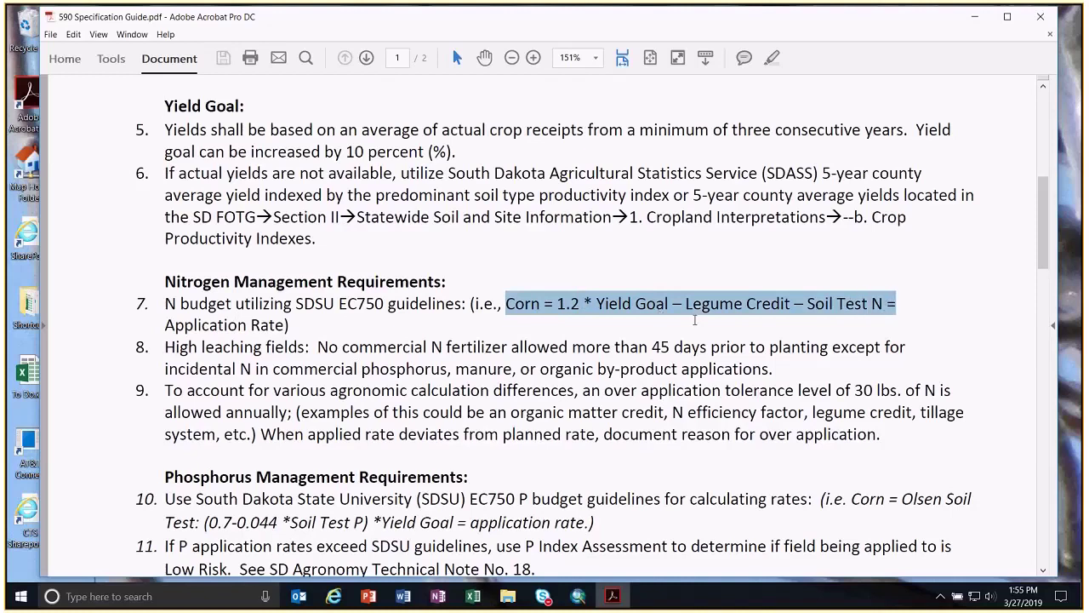
left_click(121, 355)
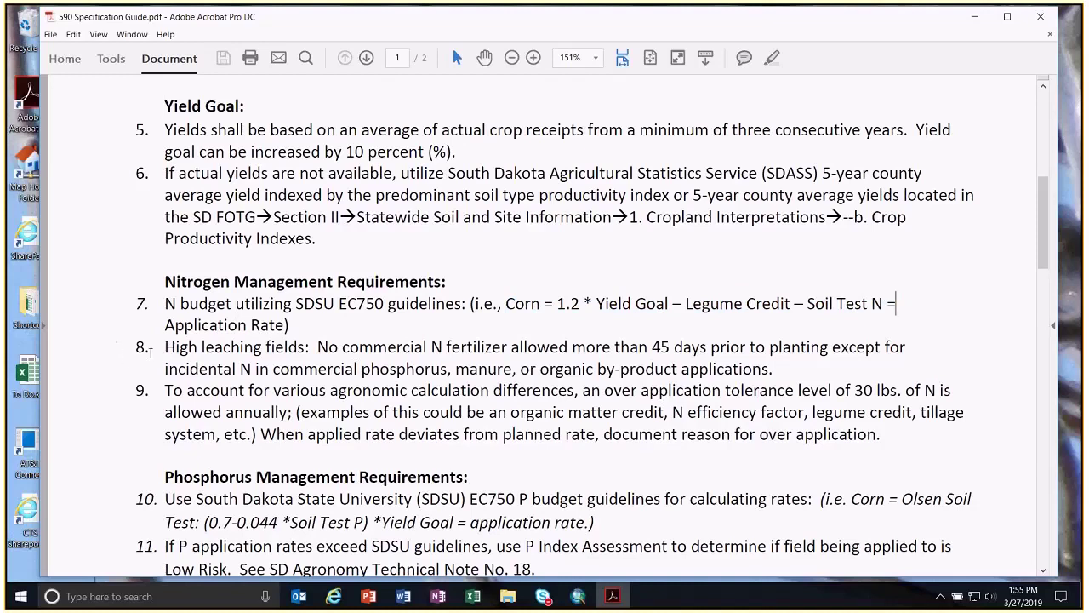
Step: Review the remaining Nitrogen Management Requirements and the Phosphorus Management Requirements in items 8 to 15 of the specification guide
left_click_drag(1045, 249, 1049, 257)
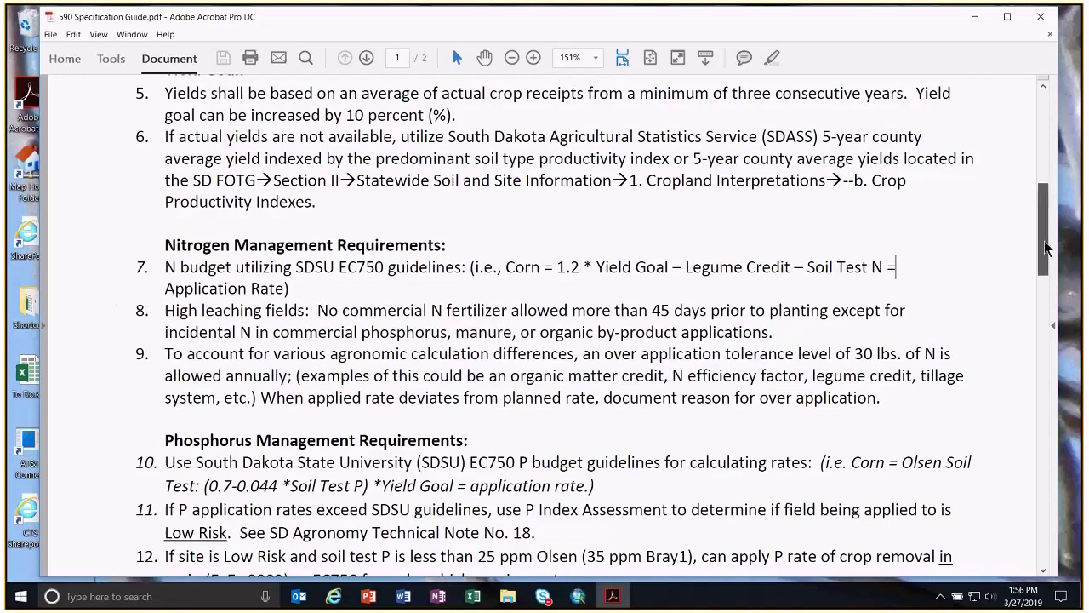
left_click_drag(1047, 246, 1051, 292)
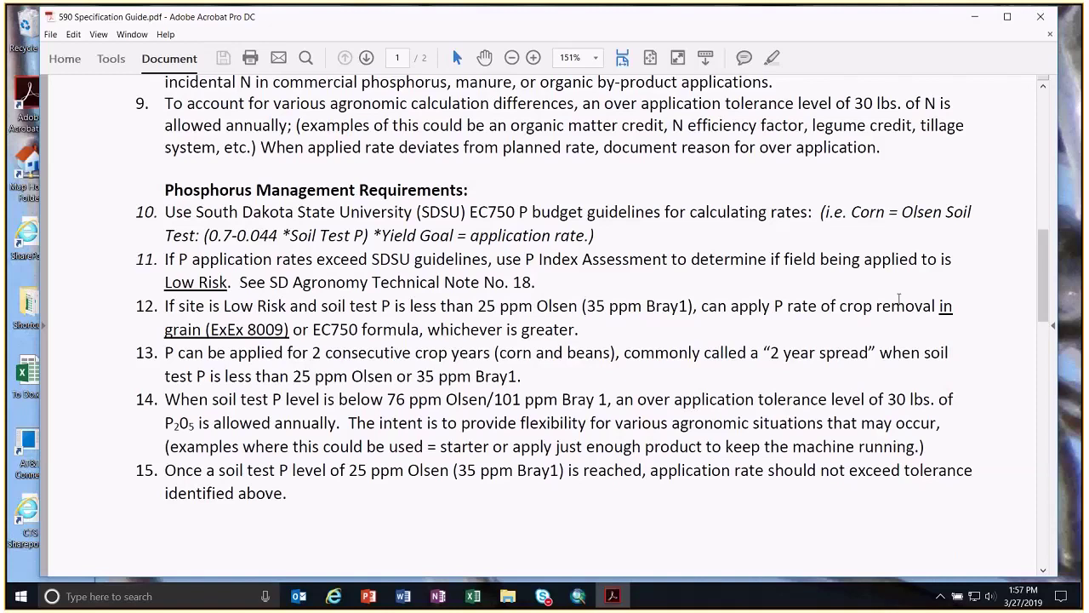
left_click_drag(841, 307, 911, 308)
left_click_drag(1041, 296, 1040, 306)
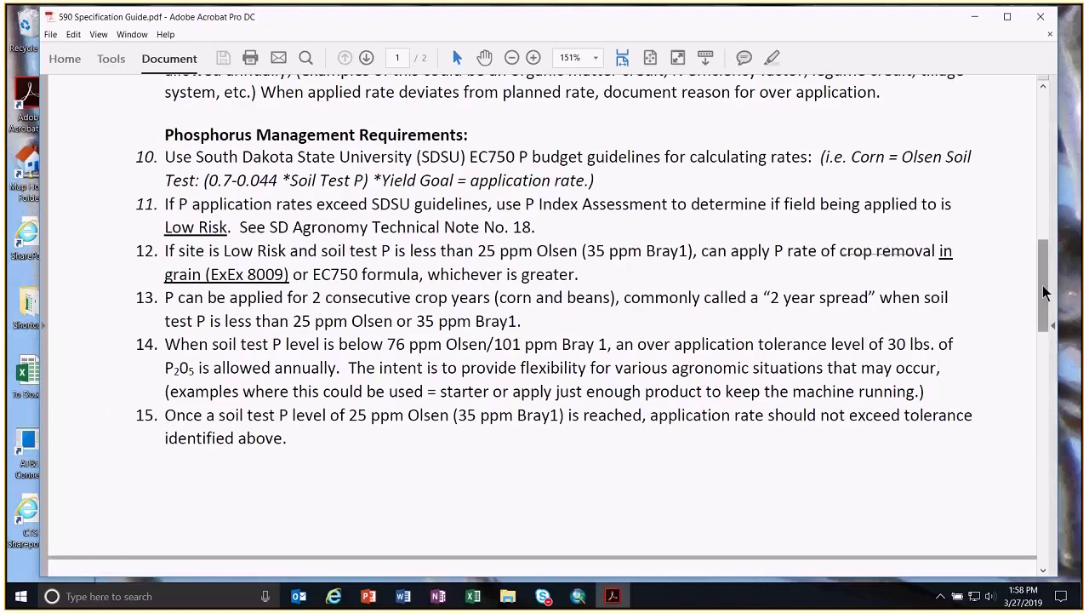
Step: Review the Potassium Management Requirements, Certification and Comments sections on page 2, down to the References links
left_click_drag(1045, 292, 1059, 392)
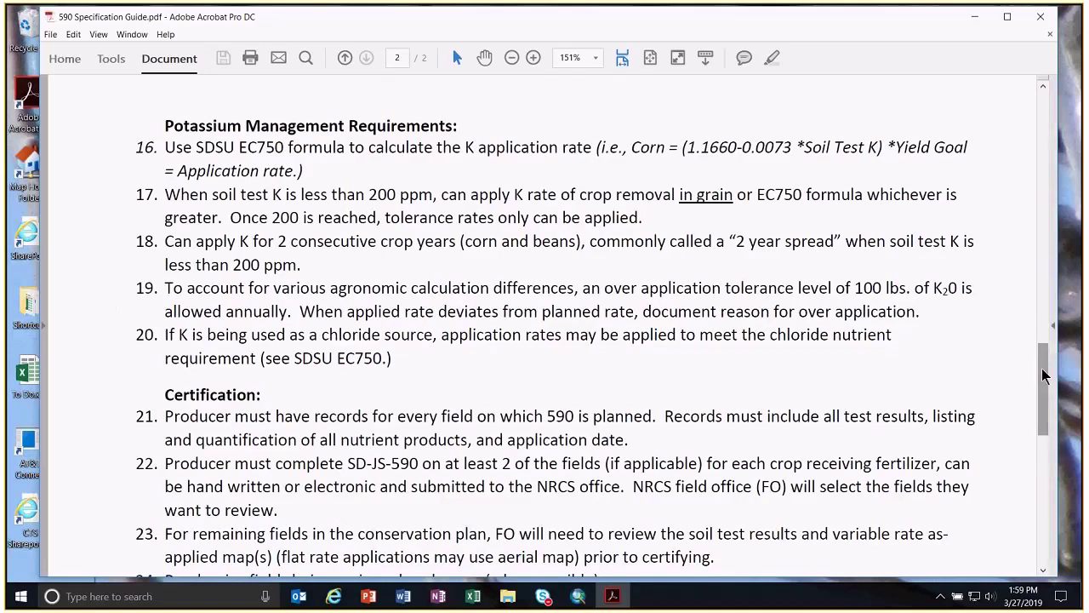
left_click_drag(1042, 367, 1053, 431)
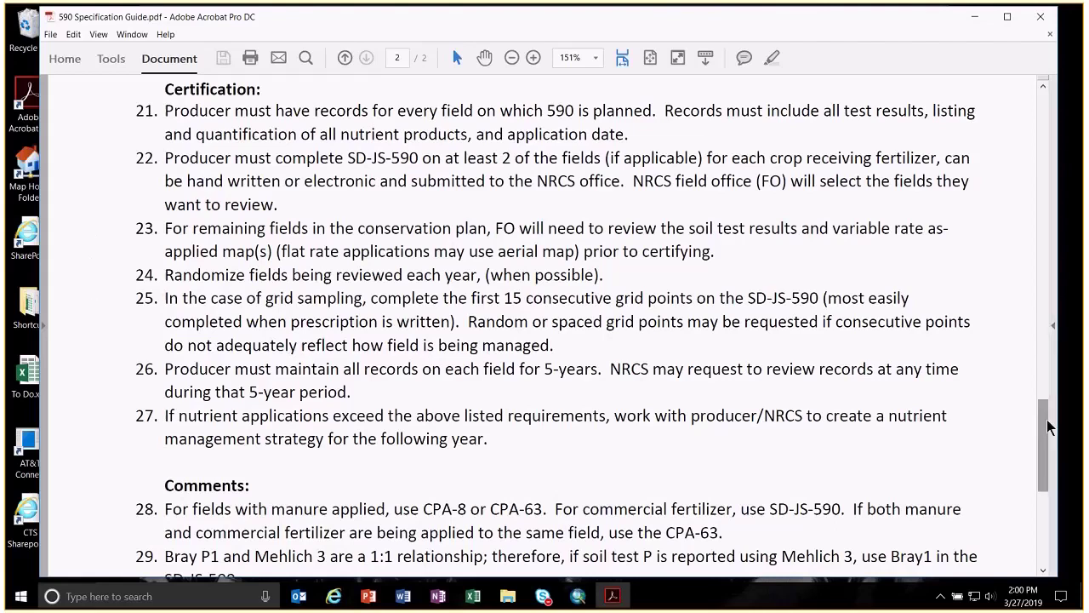
left_click_drag(1047, 420, 1047, 461)
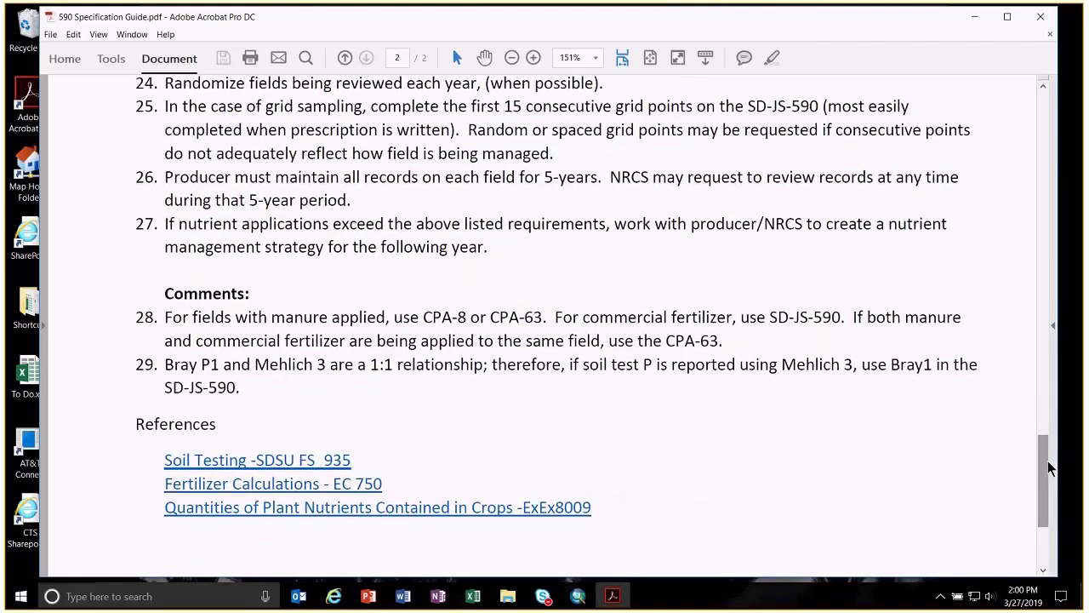
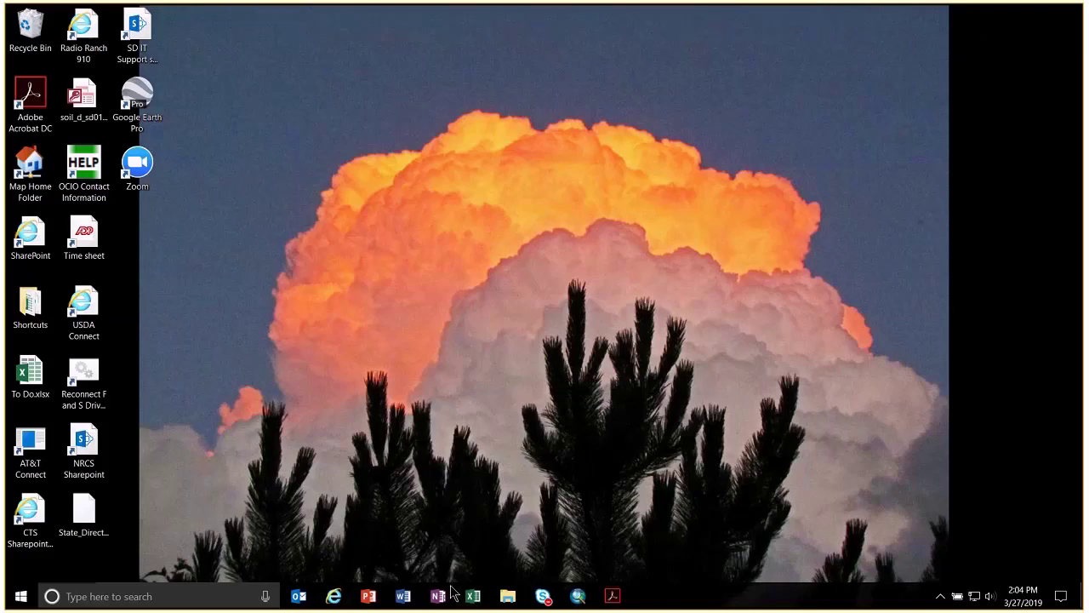
Step: Open the producer-named copy of the SD-JS-590_Ver1.0 workbook from the Demo_3_27_19 folder in Excel, agree to its disclaimer and show the FieldData sheet
mouse_move(478, 601)
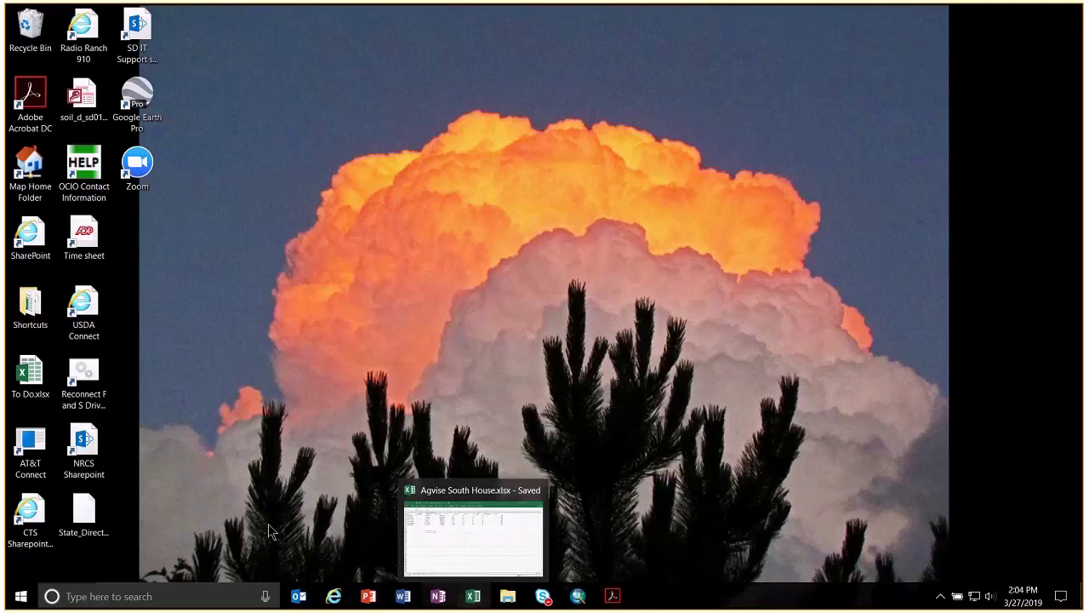
left_click(508, 596)
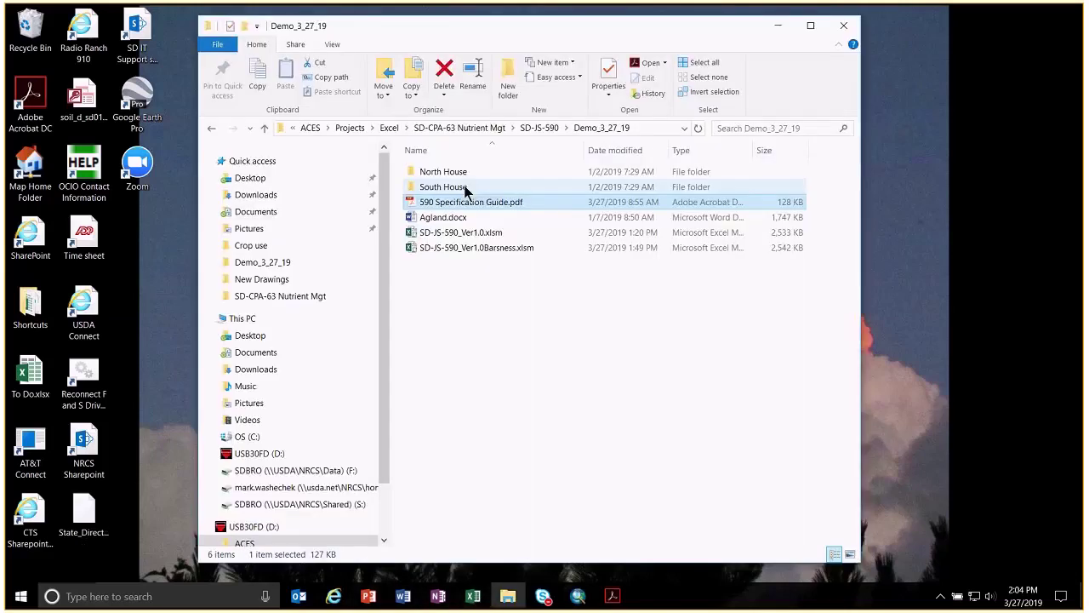
double_click(465, 251)
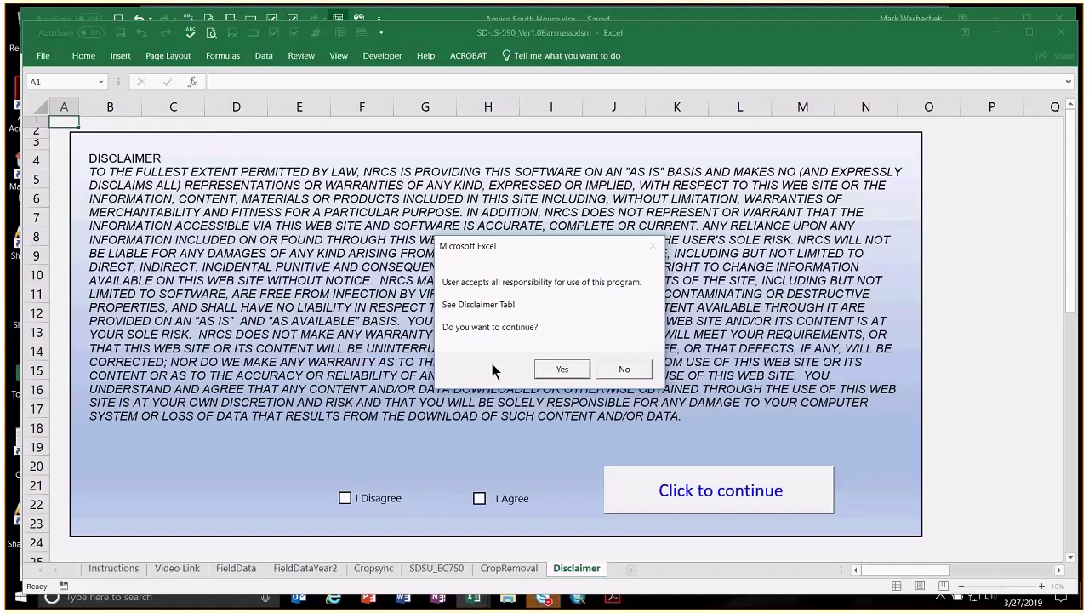
left_click(555, 368)
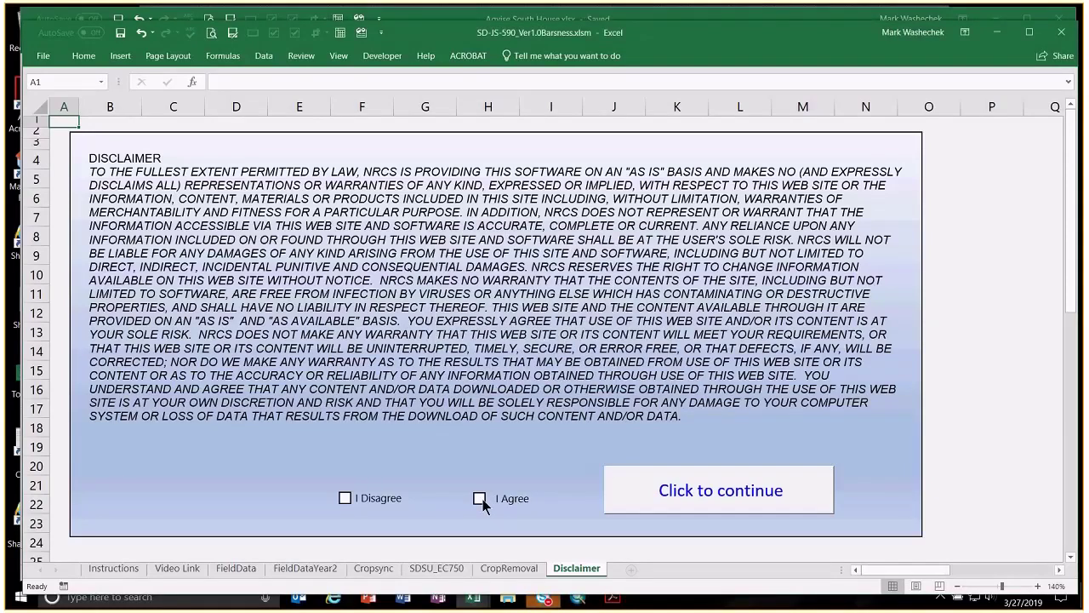
left_click(482, 500)
left_click(687, 491)
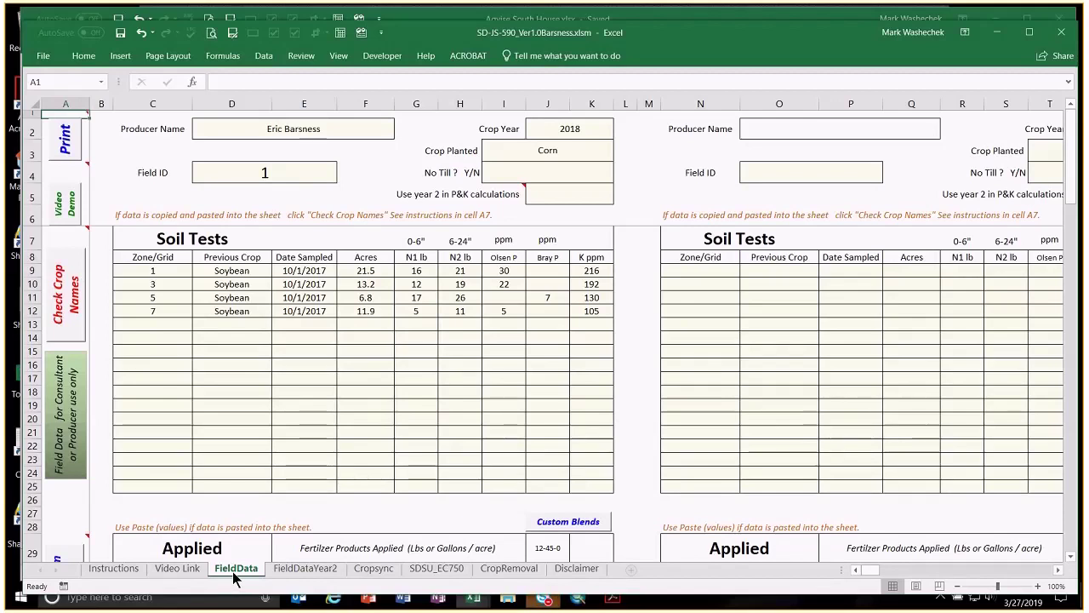
Step: Examine the FieldData header's producer name, crop year, crop planted, no-till and field ID cells, including both choice lists and the second block's field ID
left_click(301, 128)
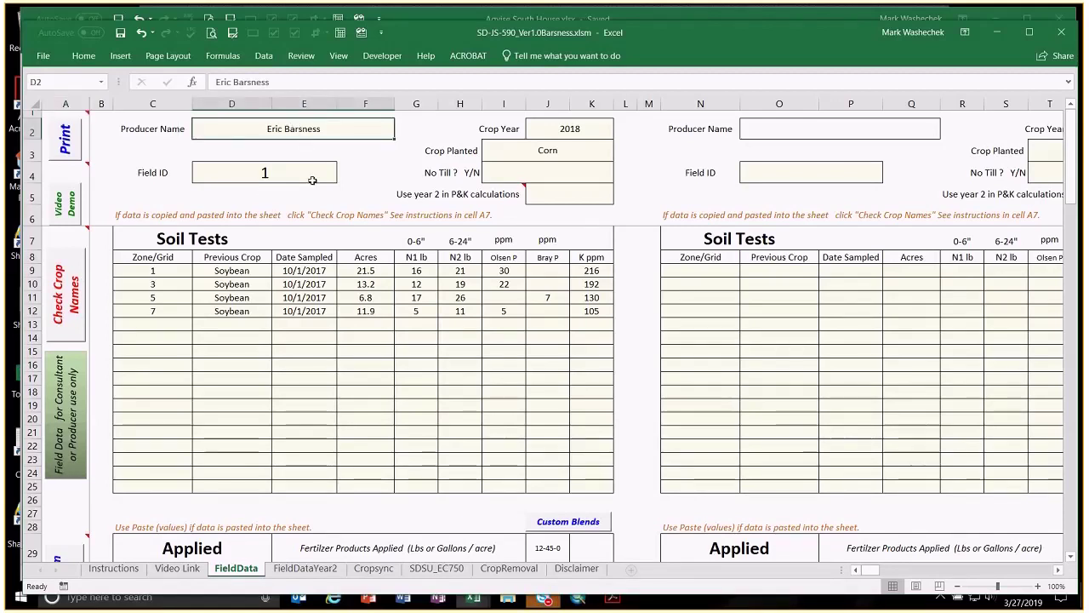
left_click(557, 128)
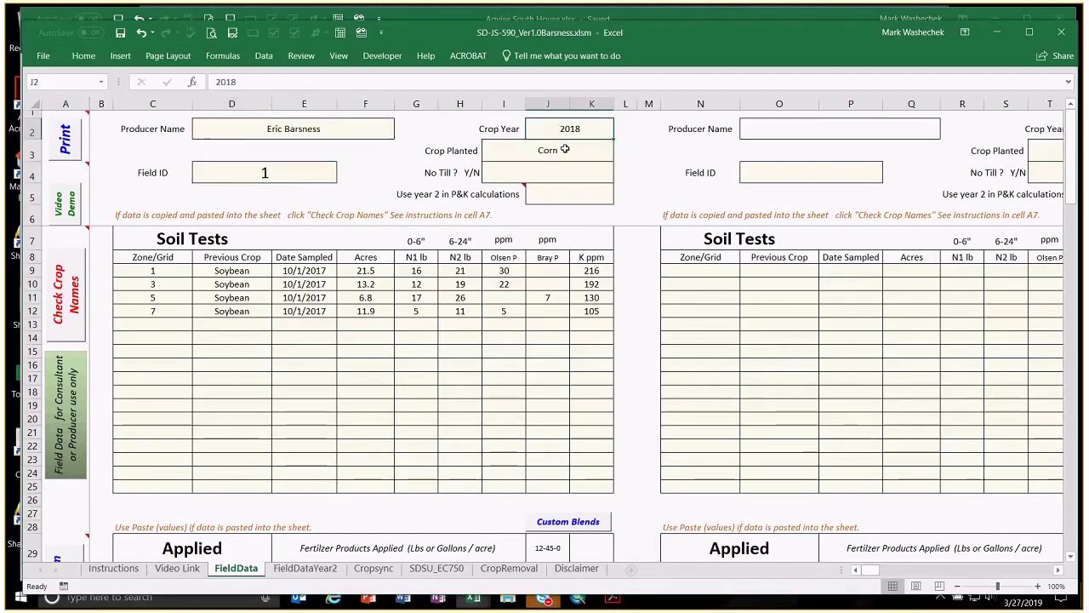
left_click(566, 151)
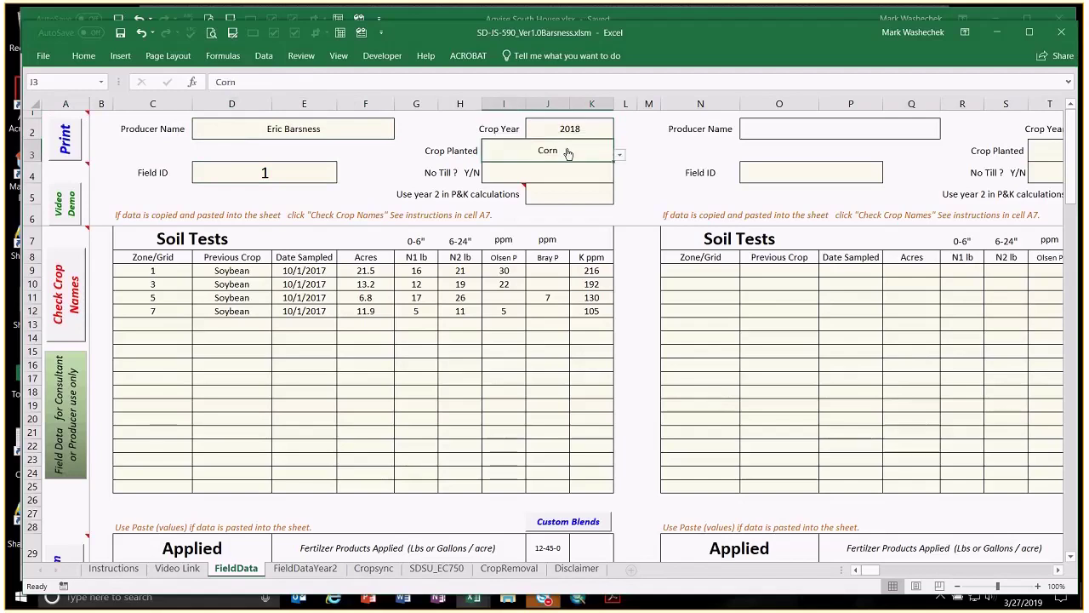
left_click(621, 155)
left_click(622, 158)
left_click(517, 173)
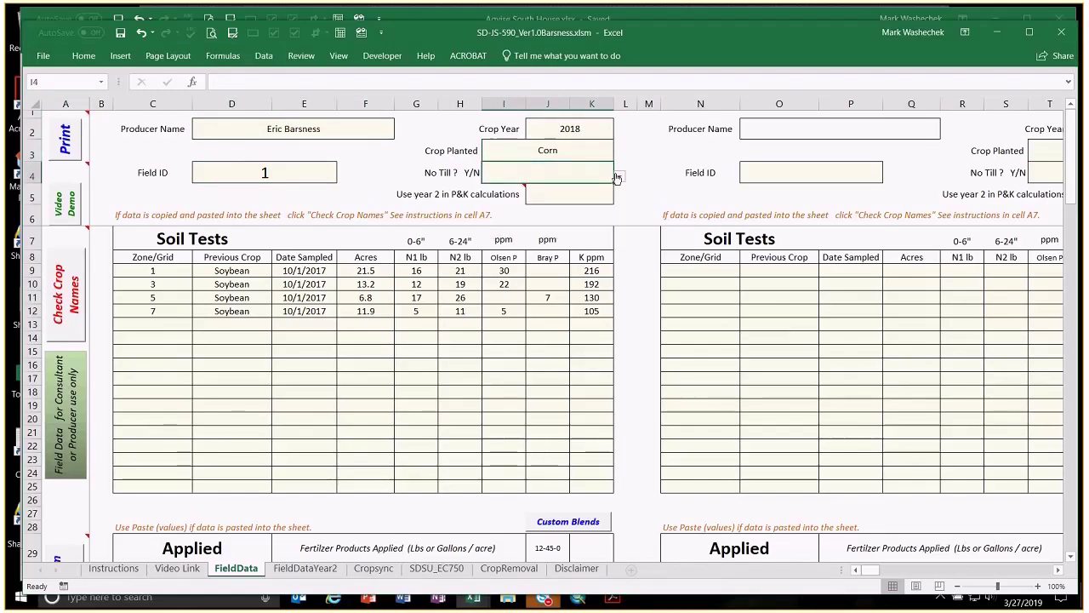
left_click(619, 177)
left_click(619, 177)
left_click(239, 175)
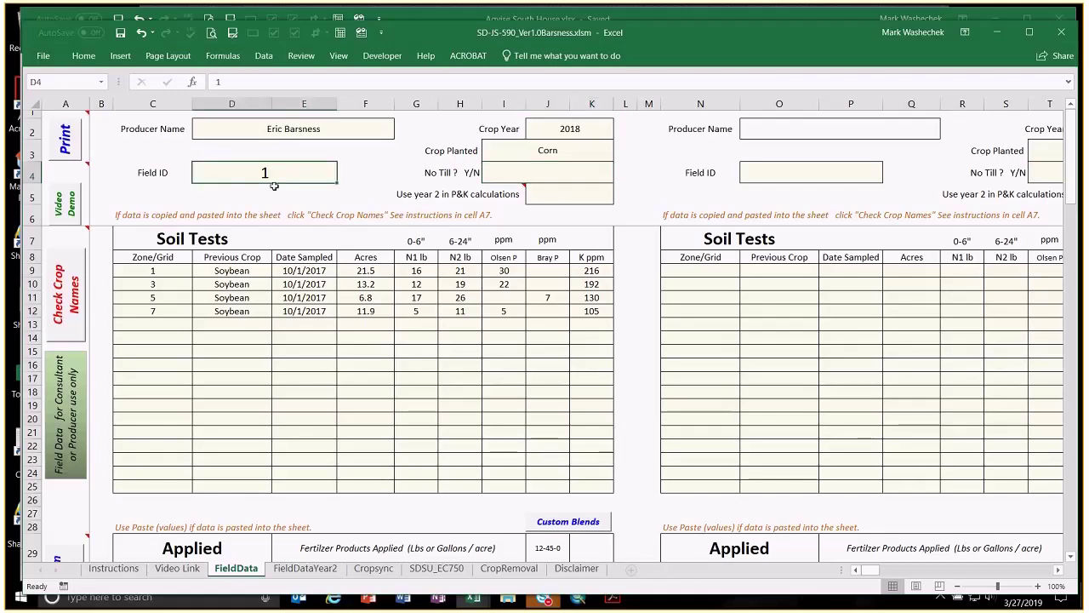
left_click(785, 174)
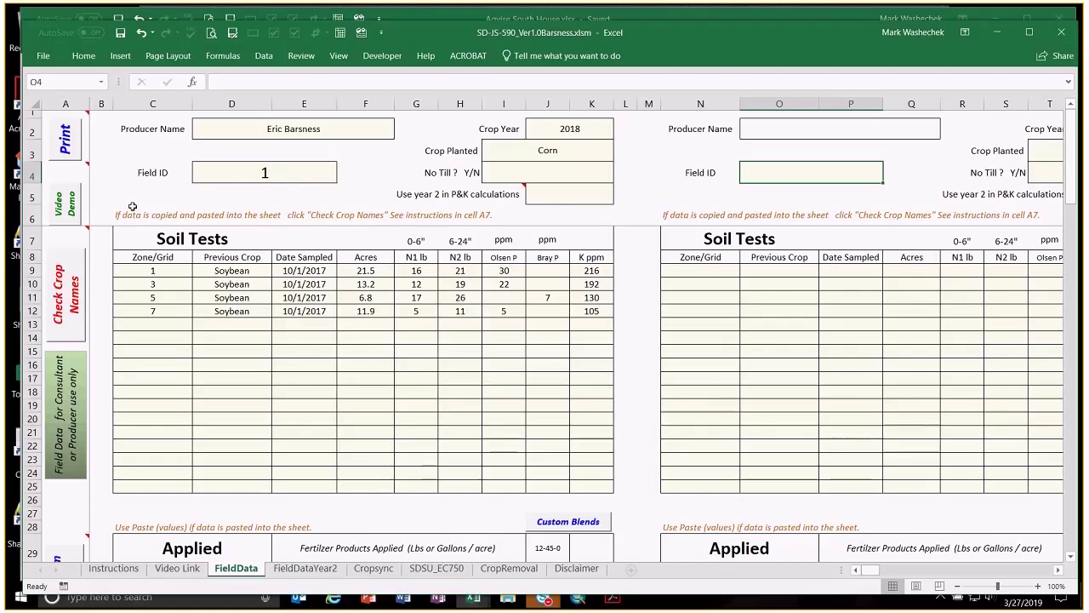
Step: View the demo video's timeline links on the Video Link sheet and return to the FieldData sheet
left_click(67, 207)
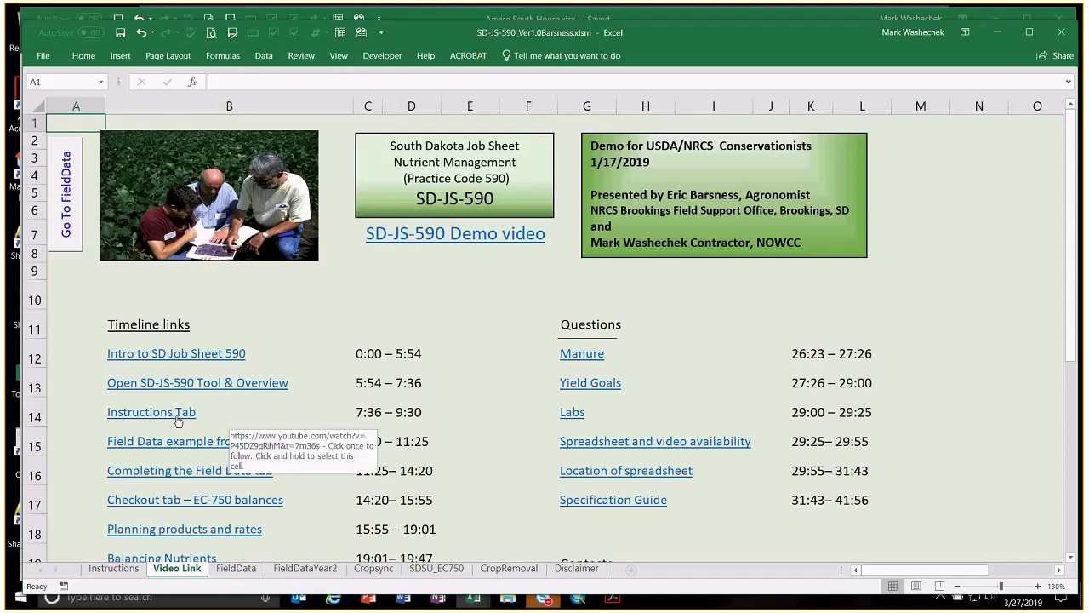
key("ctrl+Page_Down")
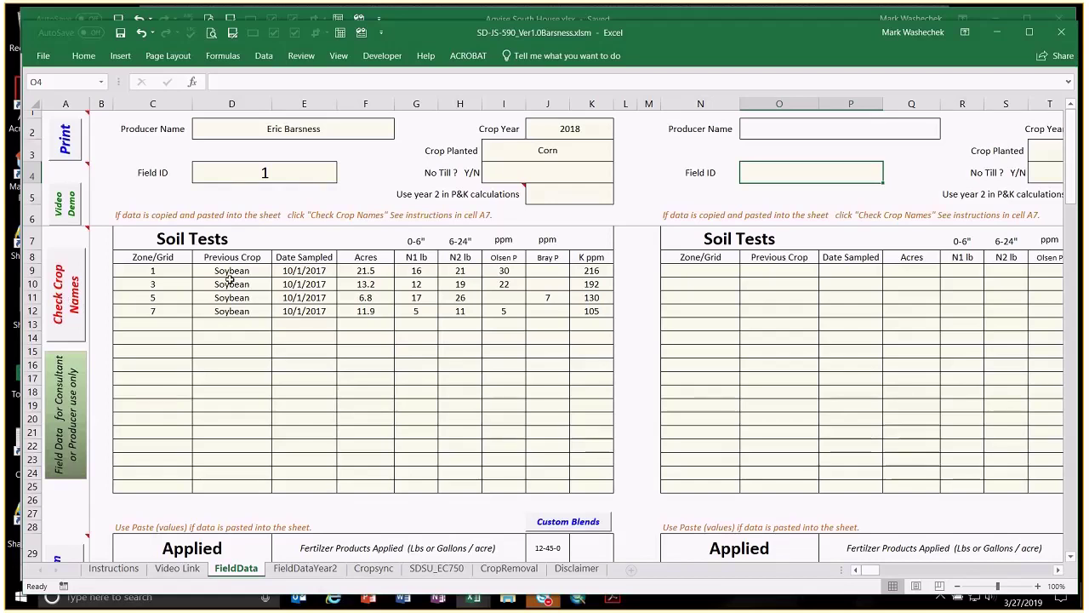
Step: Inspect the filled Soil Tests rows, the first Previous Crop cell and the "Check Crop Names" note for pasted data, selecting each in turn
left_click_drag(182, 271, 590, 315)
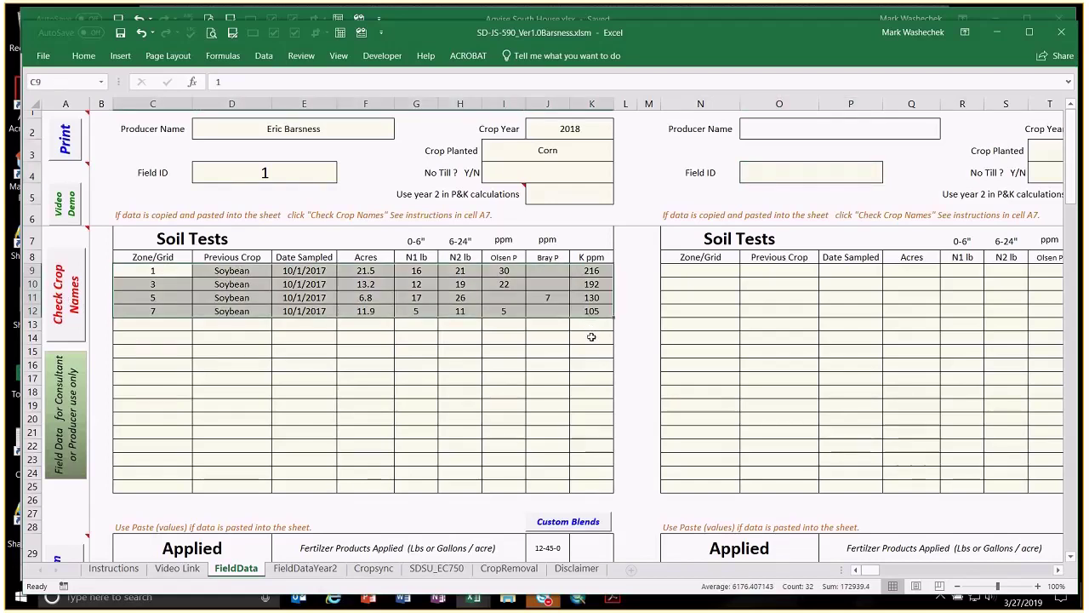
left_click(246, 271)
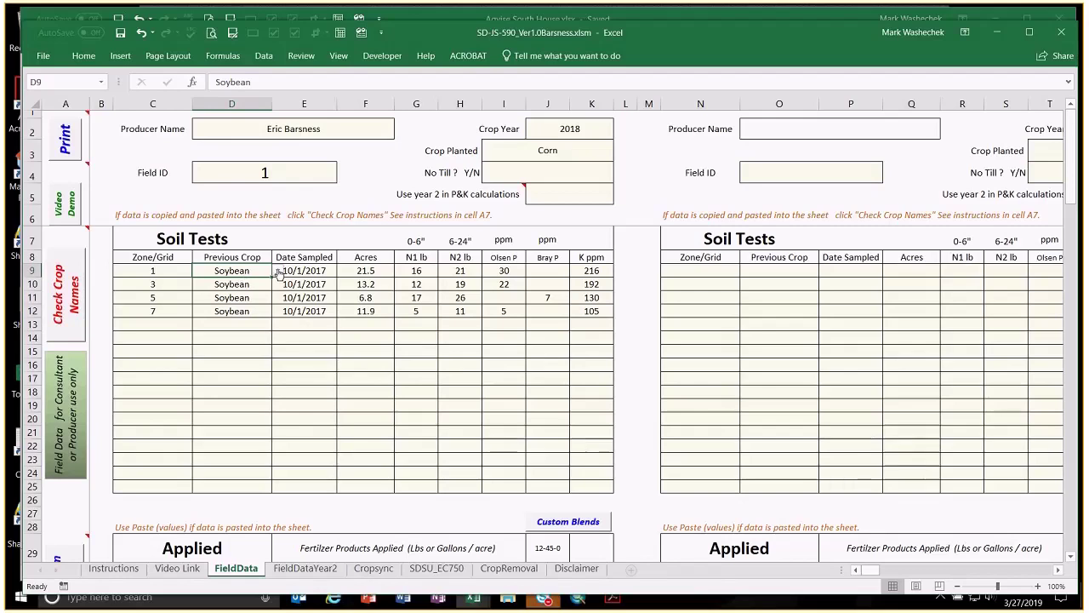
left_click(289, 339)
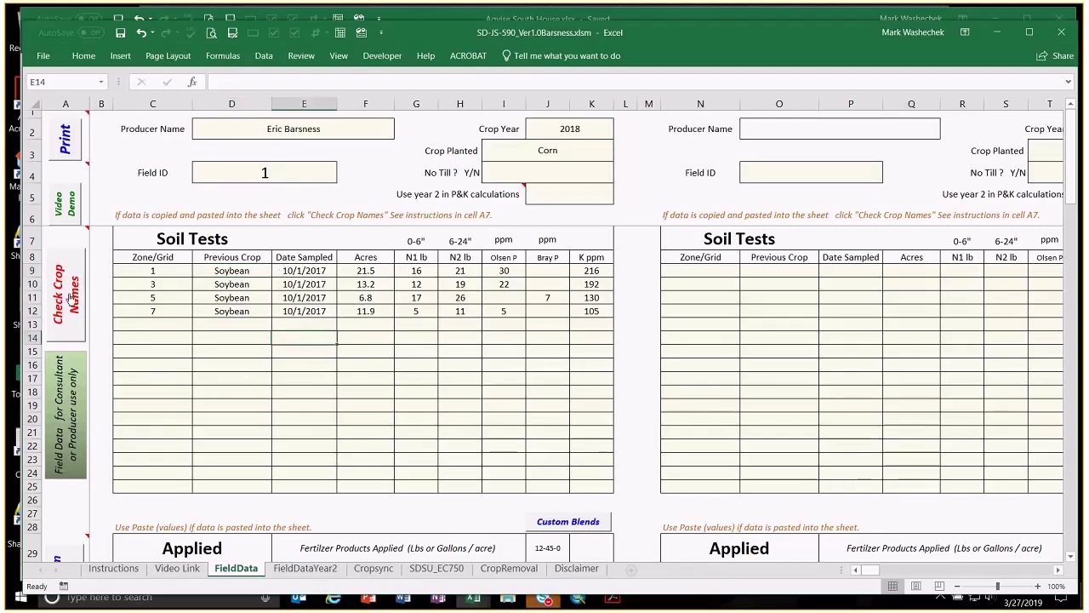
left_click(132, 215)
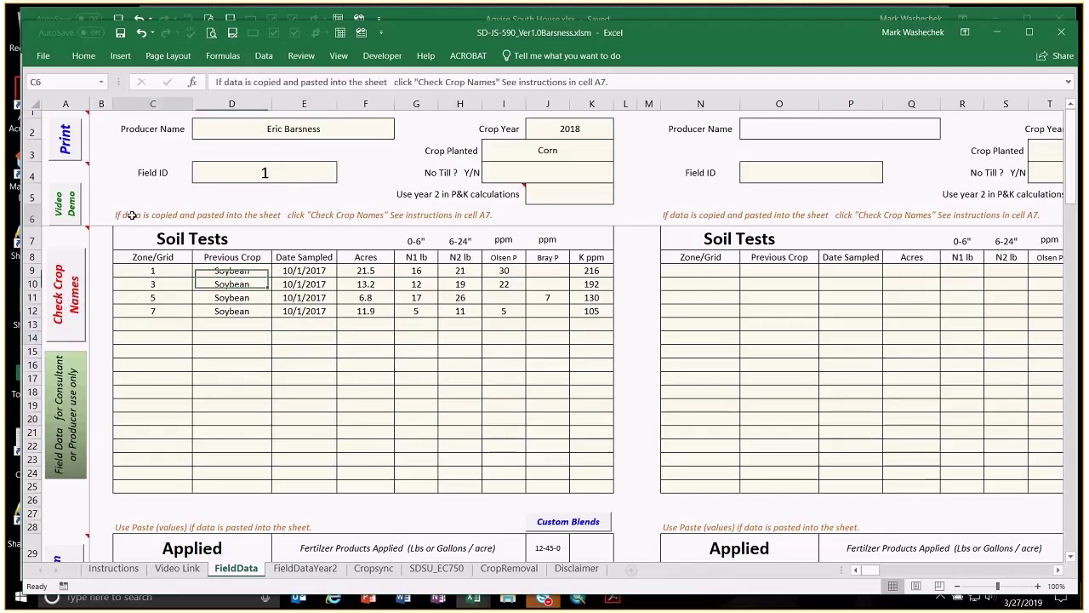
left_click_drag(132, 215, 502, 215)
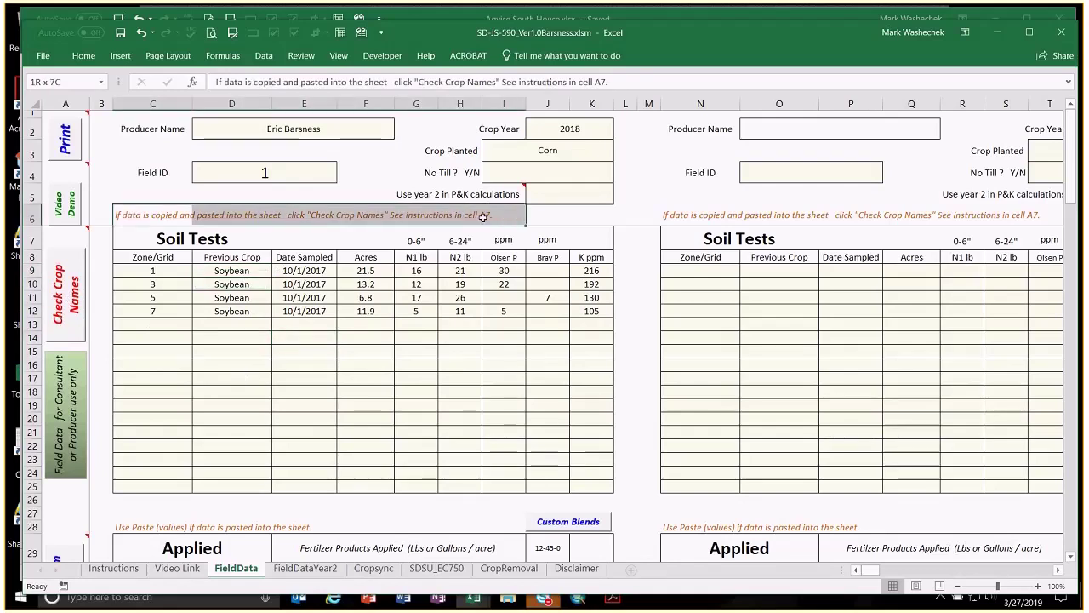
left_click(144, 364)
Step: Examine the Applied fertilizer products table down to the certification line, and return to the Soil Tests table
scroll(110, 396, "down", 4)
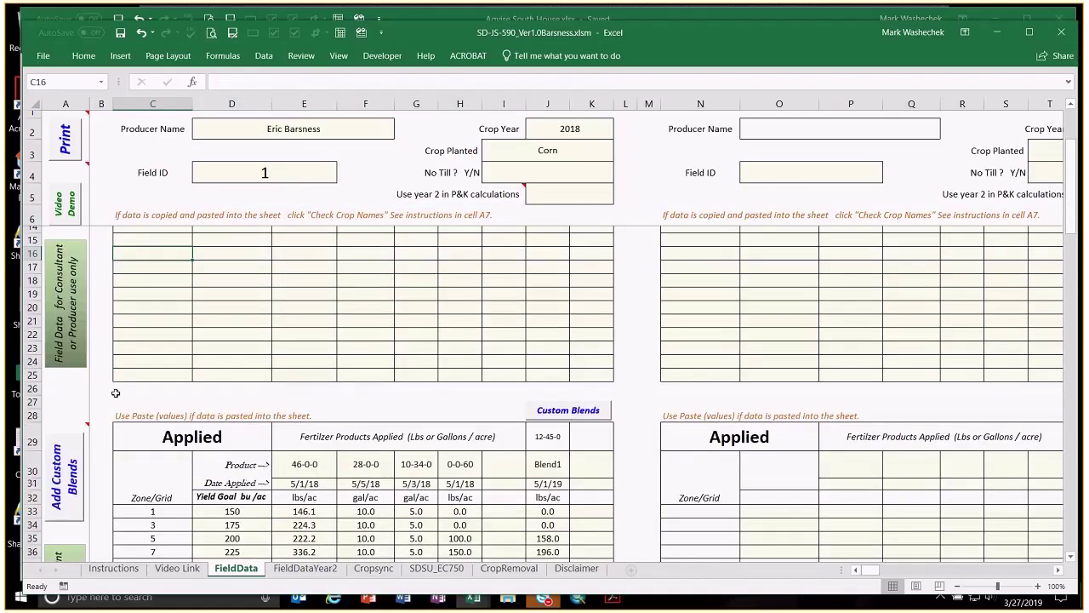
scroll(116, 392, "down", 2)
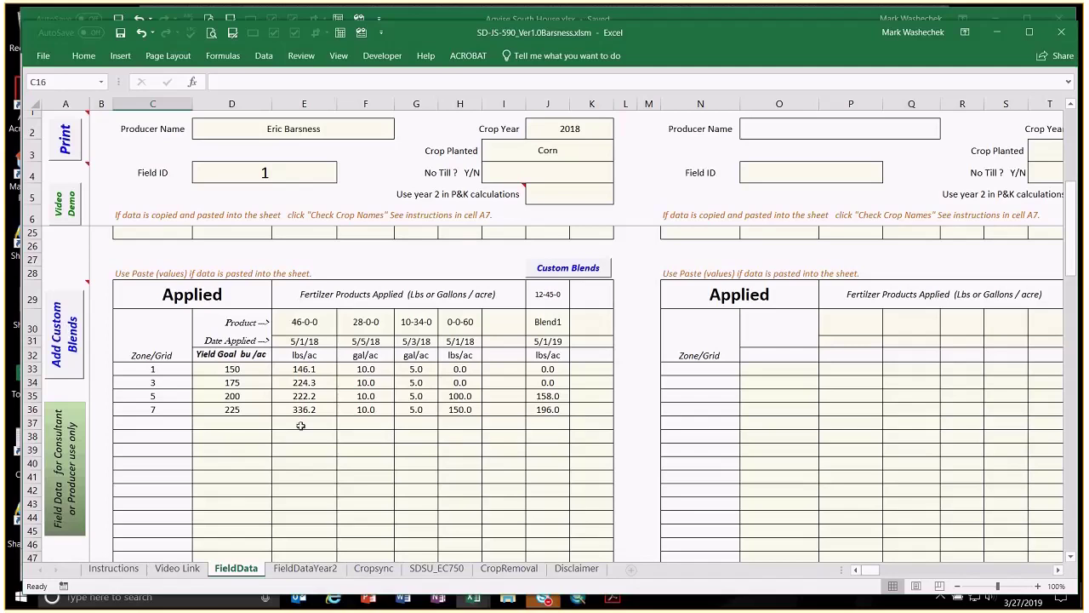
scroll(300, 425, "down", 4)
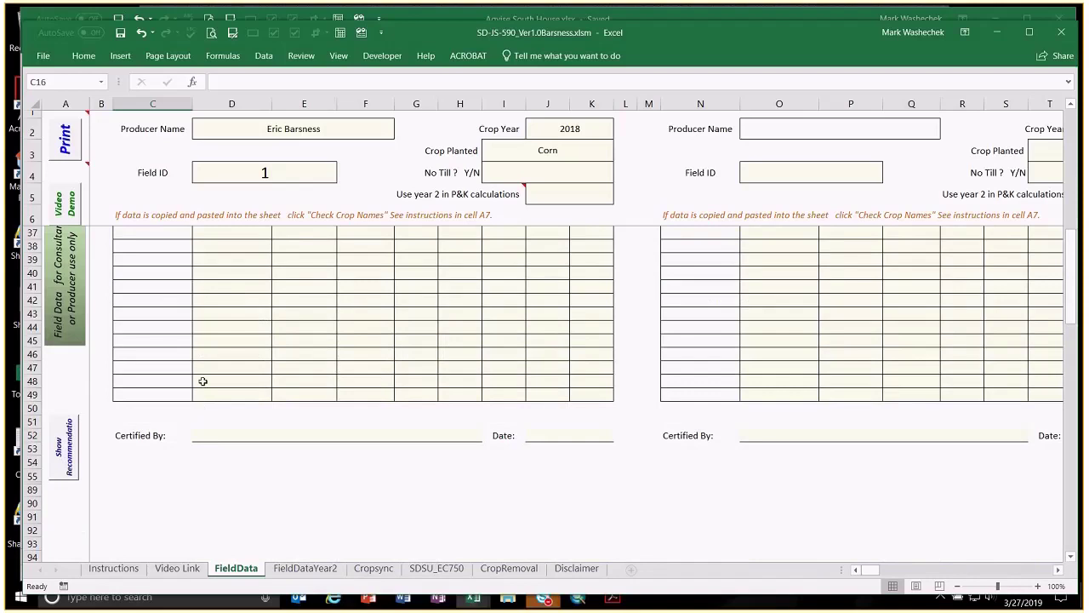
scroll(214, 378, "up", 9)
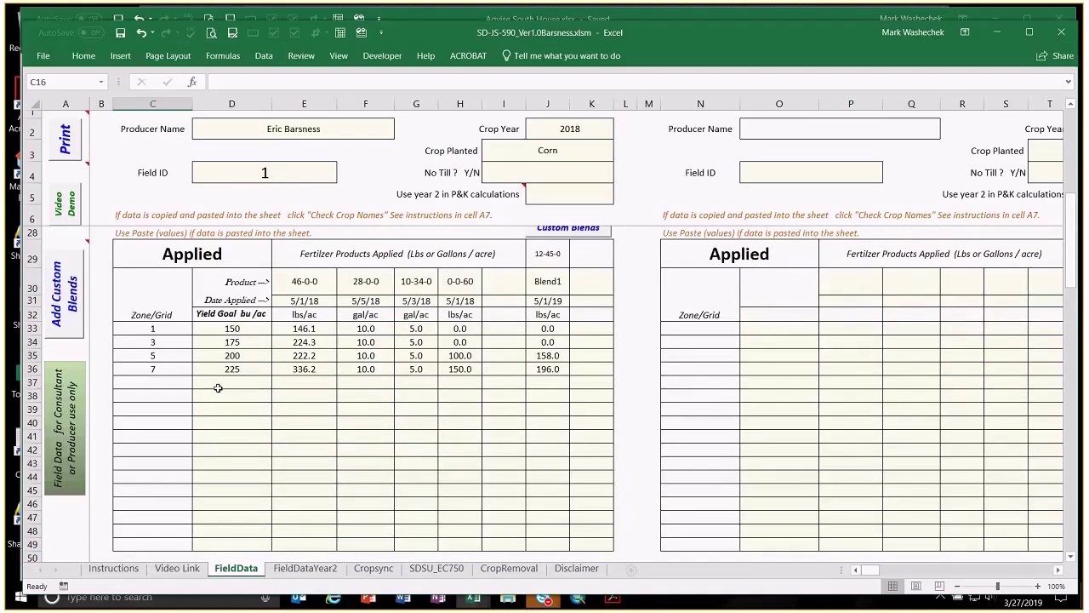
scroll(213, 385, "up", 1)
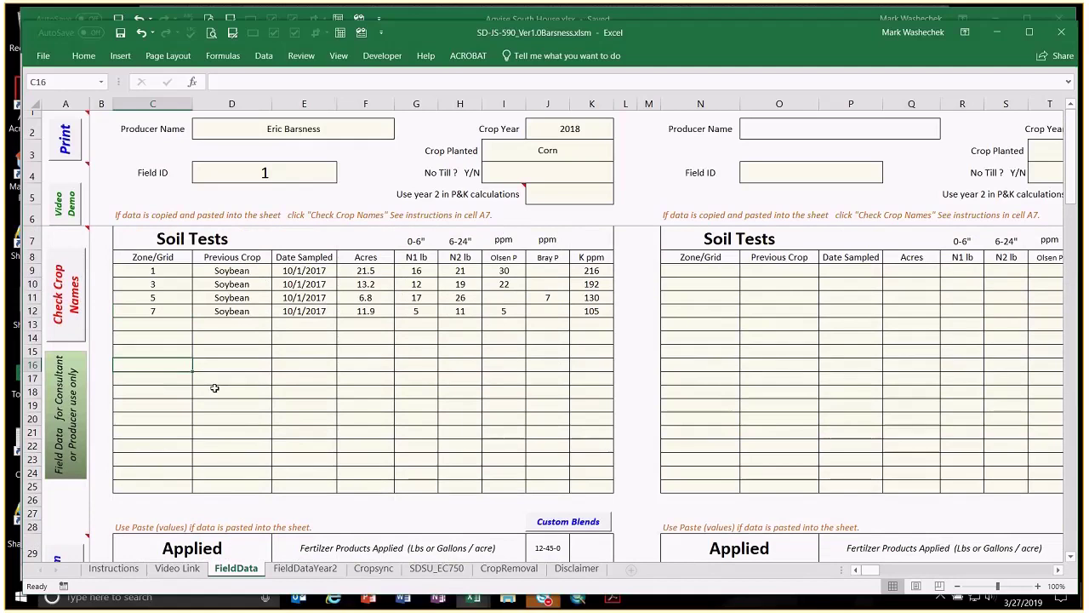
Step: Select the Soil Tests Zone/Grid cells C9:C25 and compare the zone entries with those in the Applied table
left_click_drag(182, 269, 172, 484)
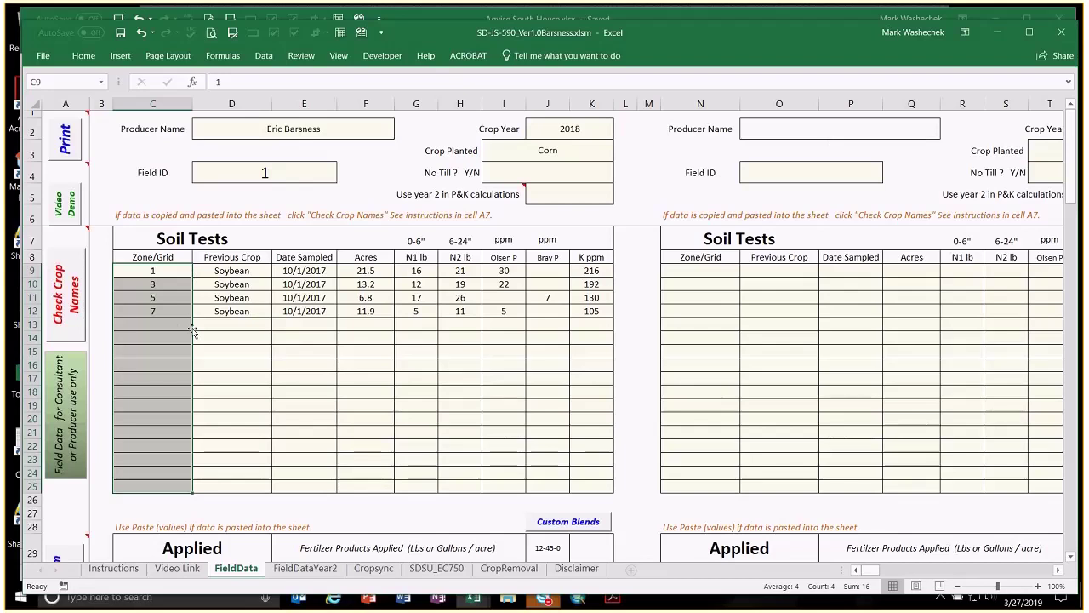
left_click(253, 330)
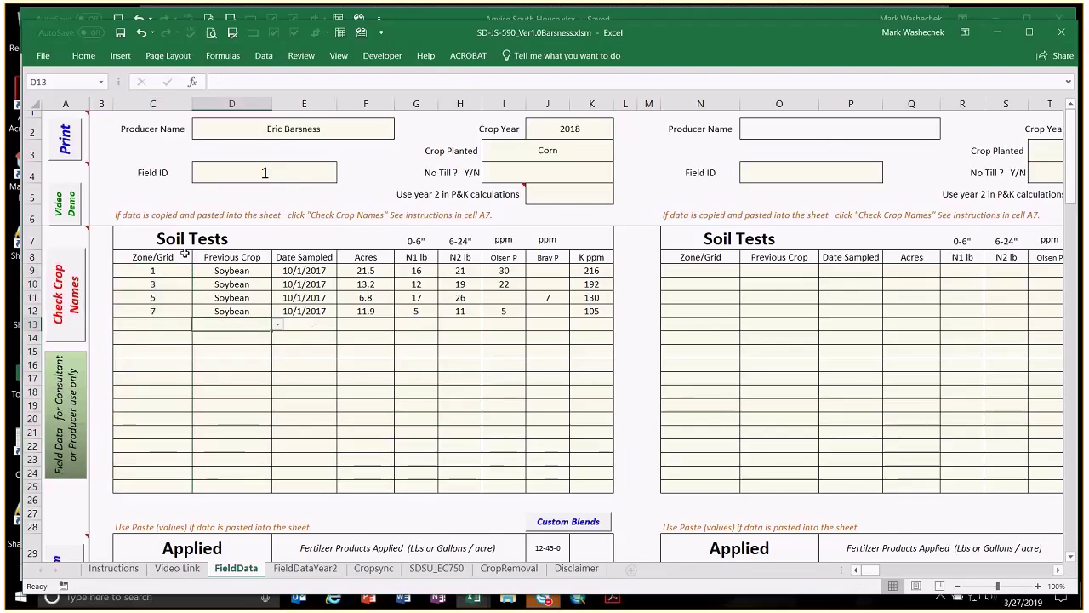
left_click(150, 270)
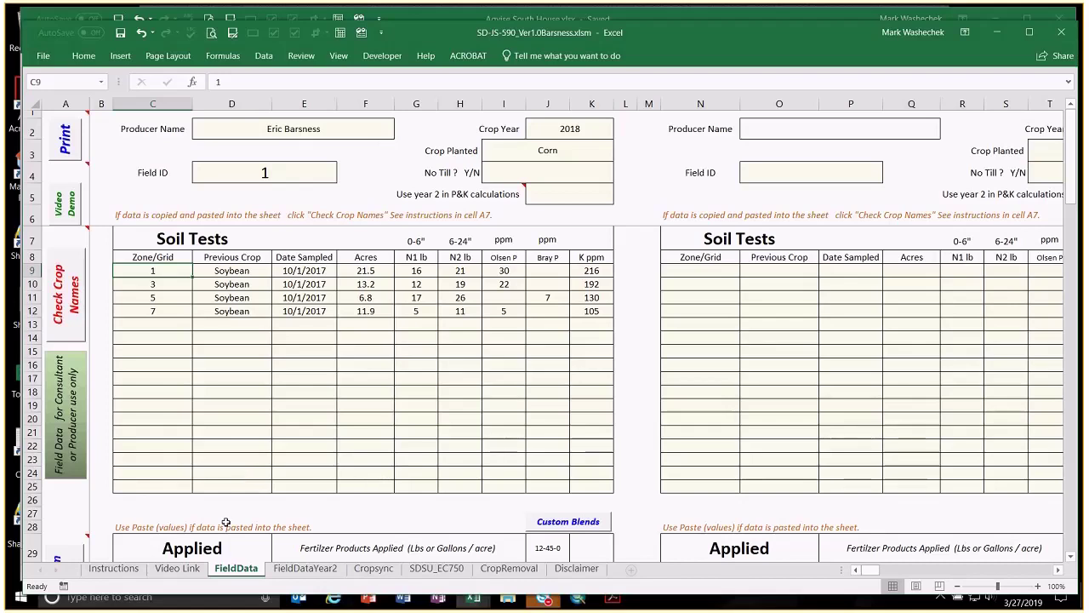
scroll(242, 474, "down", 7)
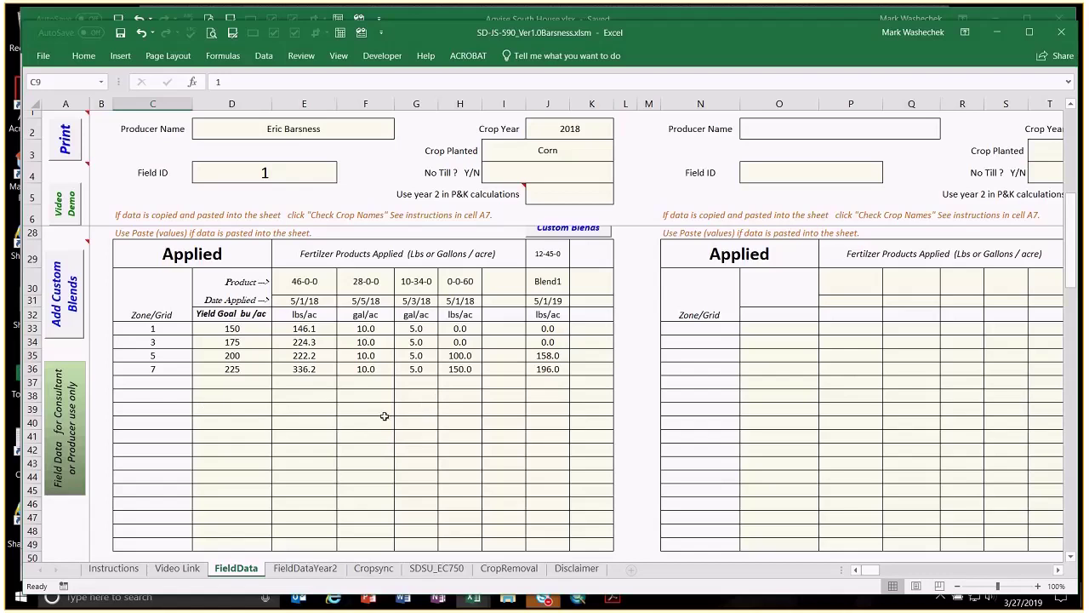
scroll(384, 415, "up", 7)
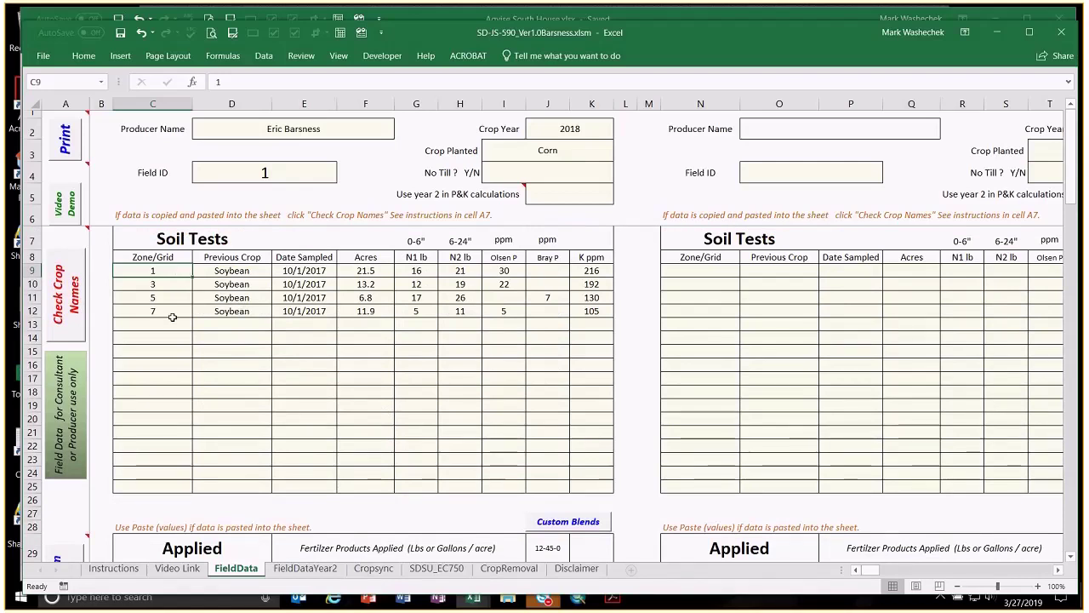
Step: Inspect the Soil Tests entries, selecting zones C9:C12, the Olsen P cells I9:I10 and the first K ppm cell in turn
left_click_drag(174, 275, 161, 311)
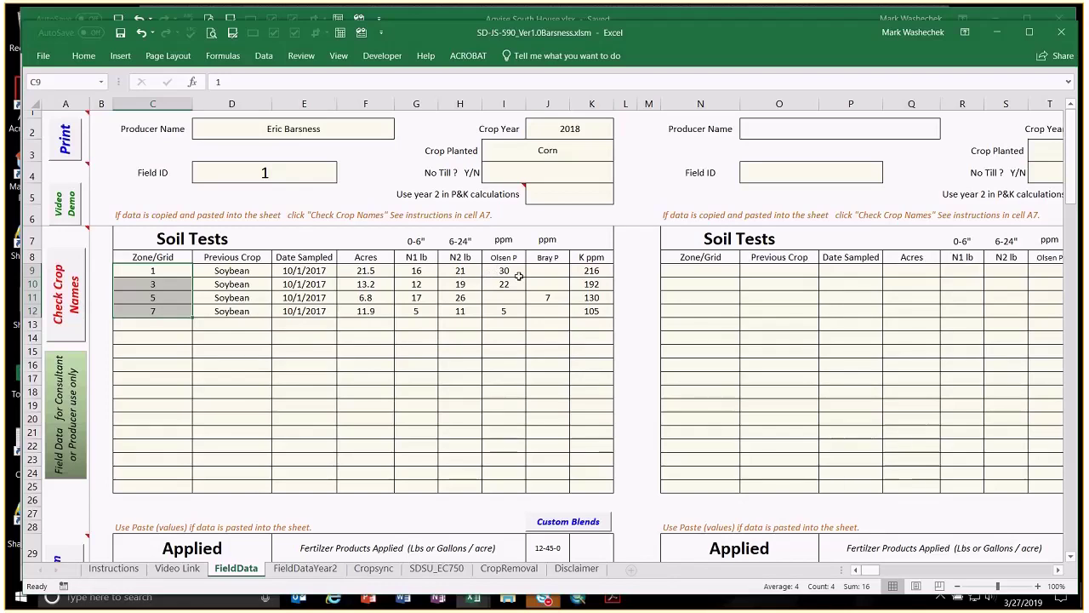
left_click_drag(518, 276, 509, 286)
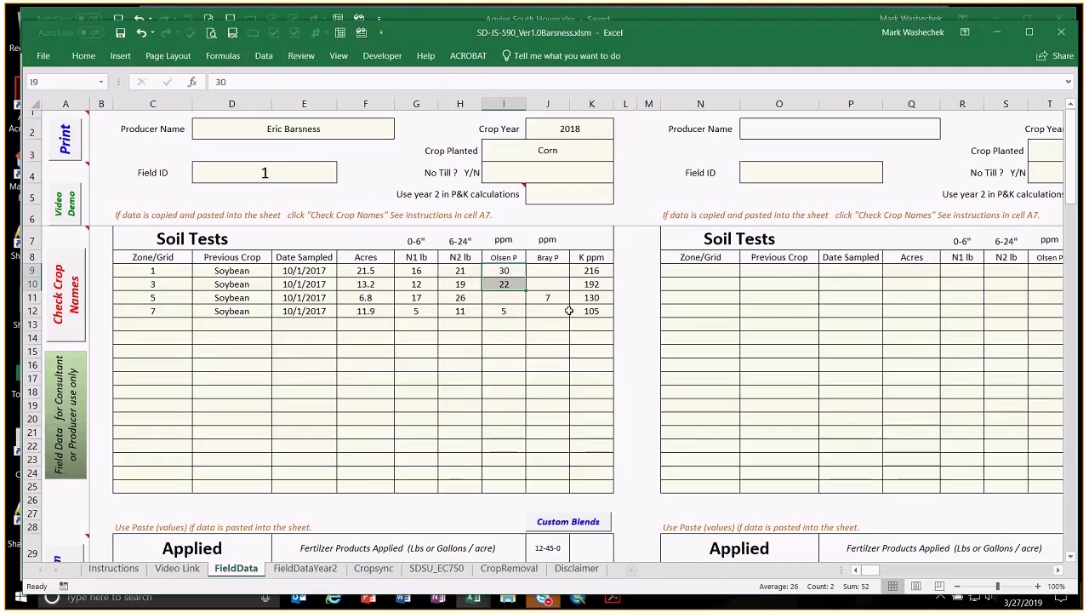
left_click(598, 270)
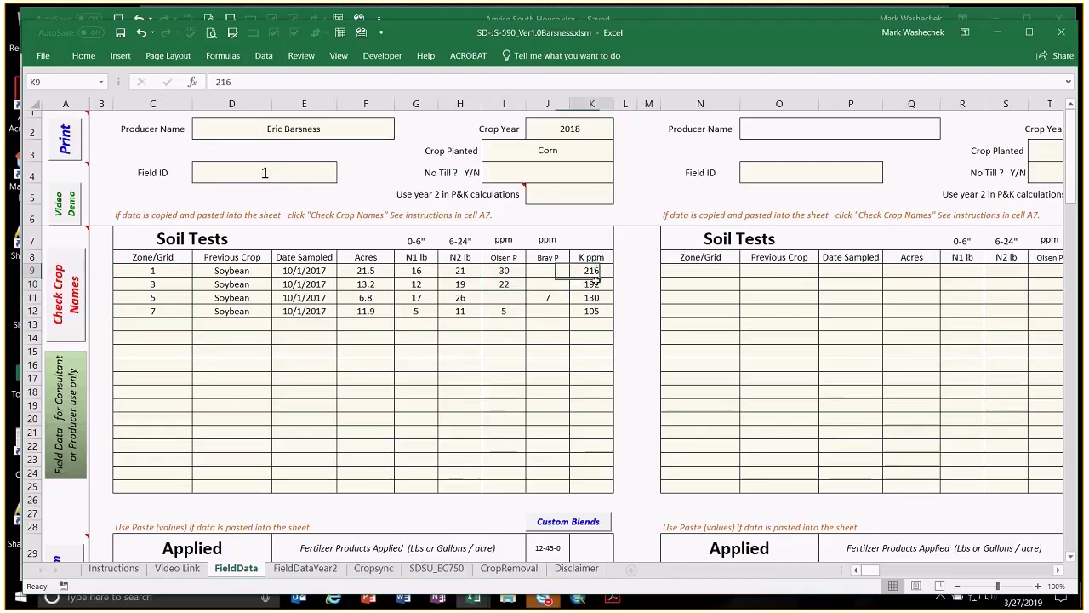
left_click(540, 352)
Step: Examine the Applied fertilizer table, selecting the yield goals D33:D36 of the filled zones
scroll(532, 347, "down", 1)
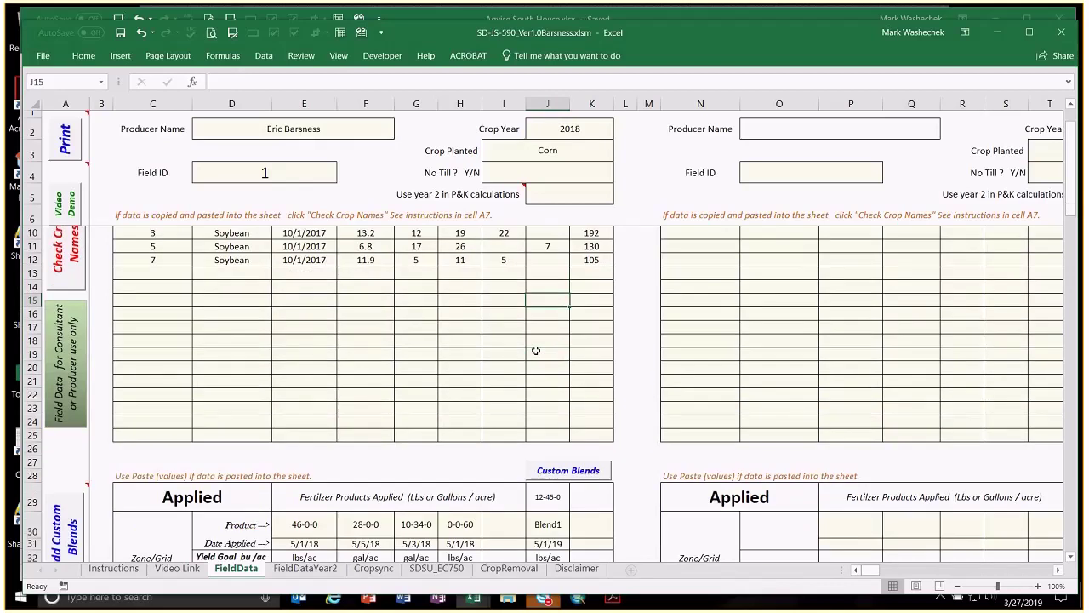
scroll(529, 338, "down", 6)
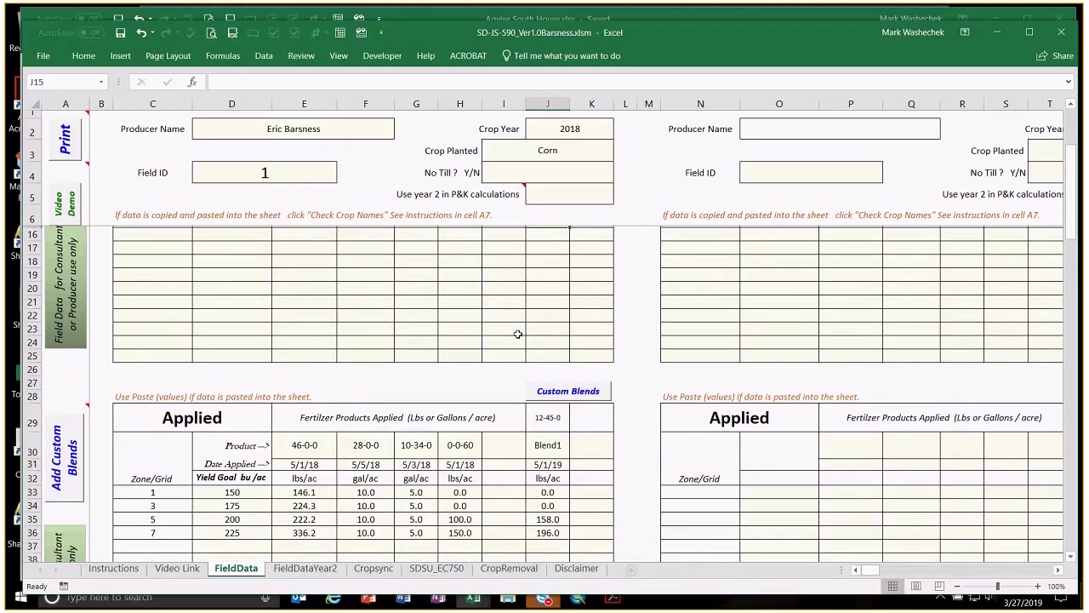
left_click_drag(231, 329, 233, 369)
left_click(292, 390)
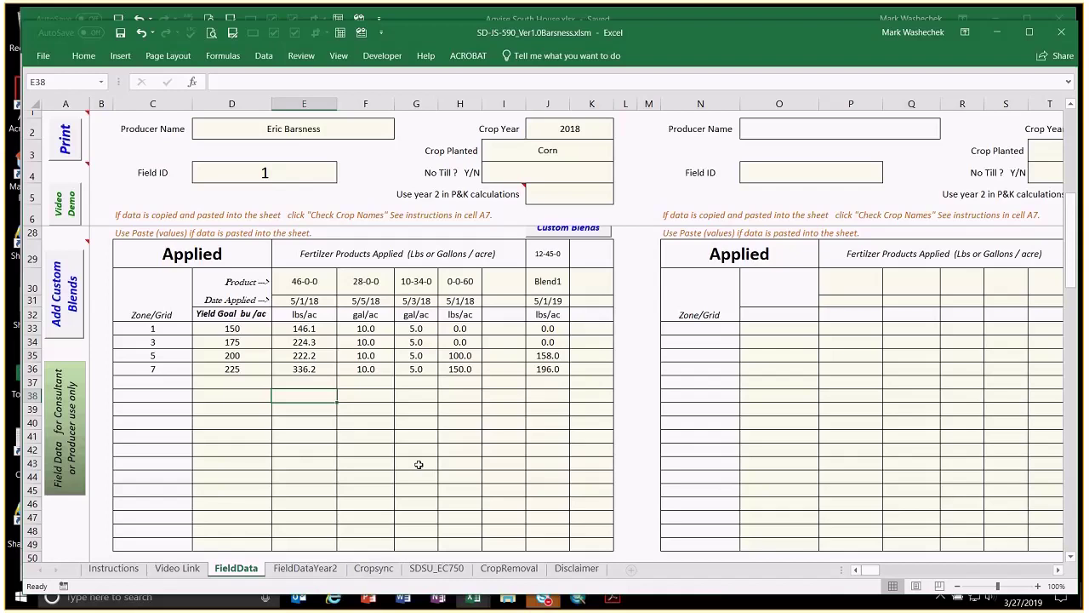
Step: Open the SDSU_EC750 sheet and inspect its Nitrogen table, selecting the LGU recommendations I9:I12 and the balances K9:K12
left_click(430, 568)
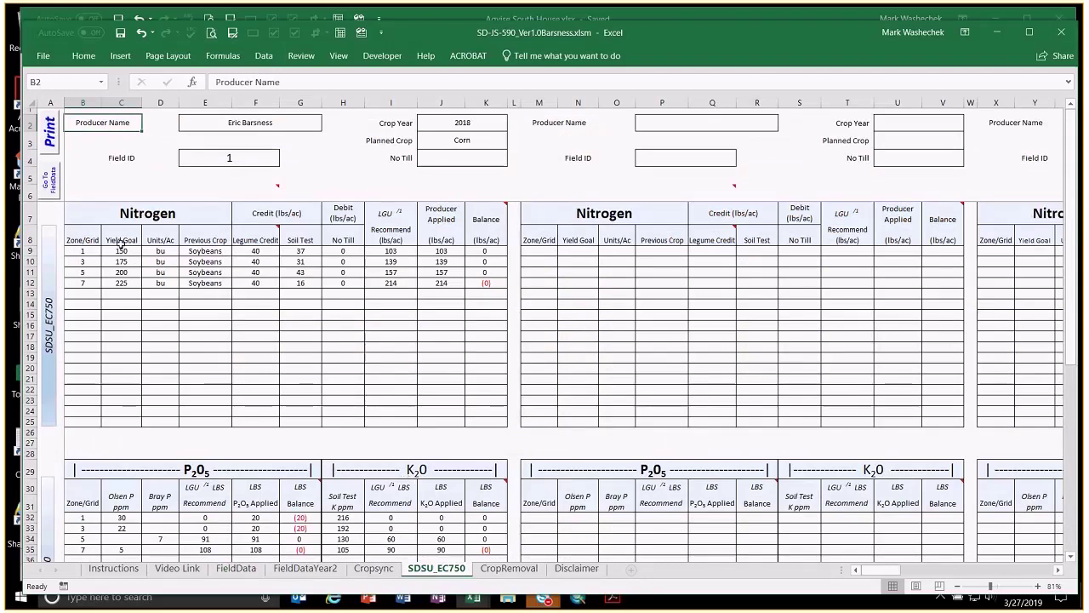
left_click(142, 215)
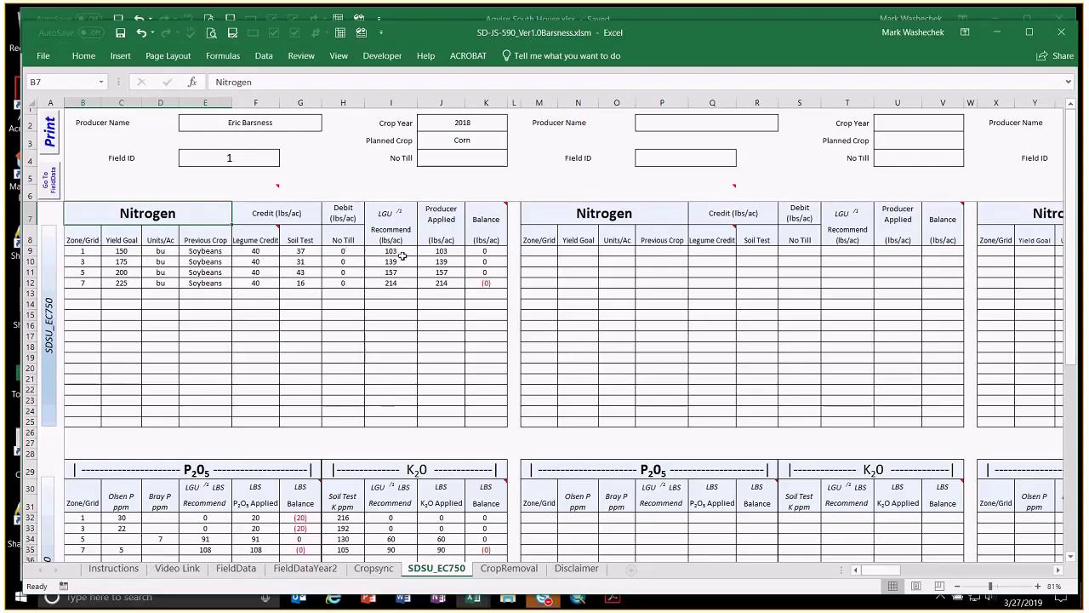
left_click_drag(406, 251, 405, 282)
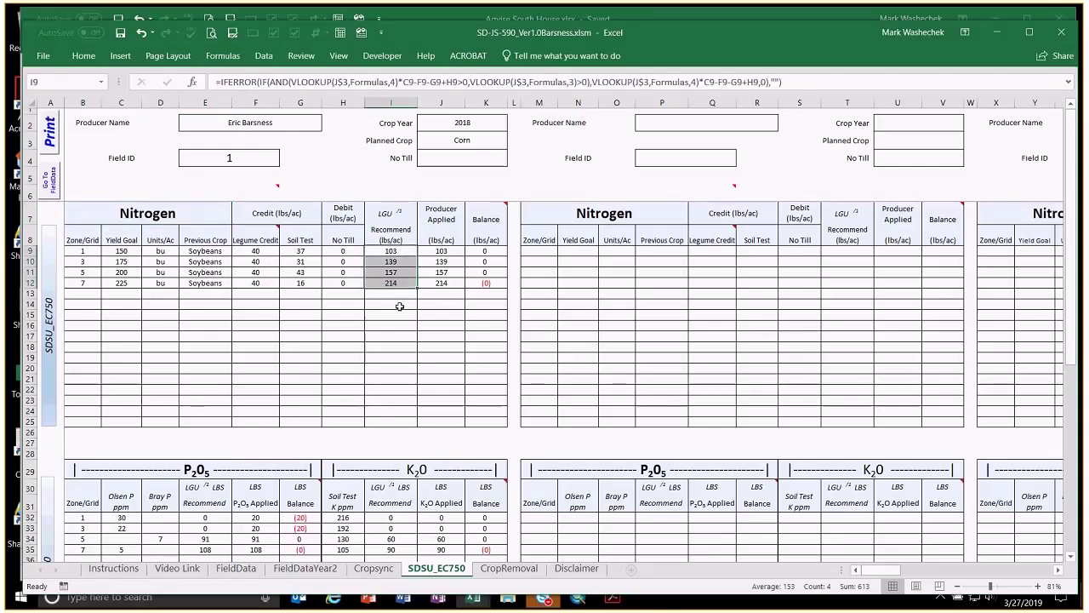
left_click(397, 306)
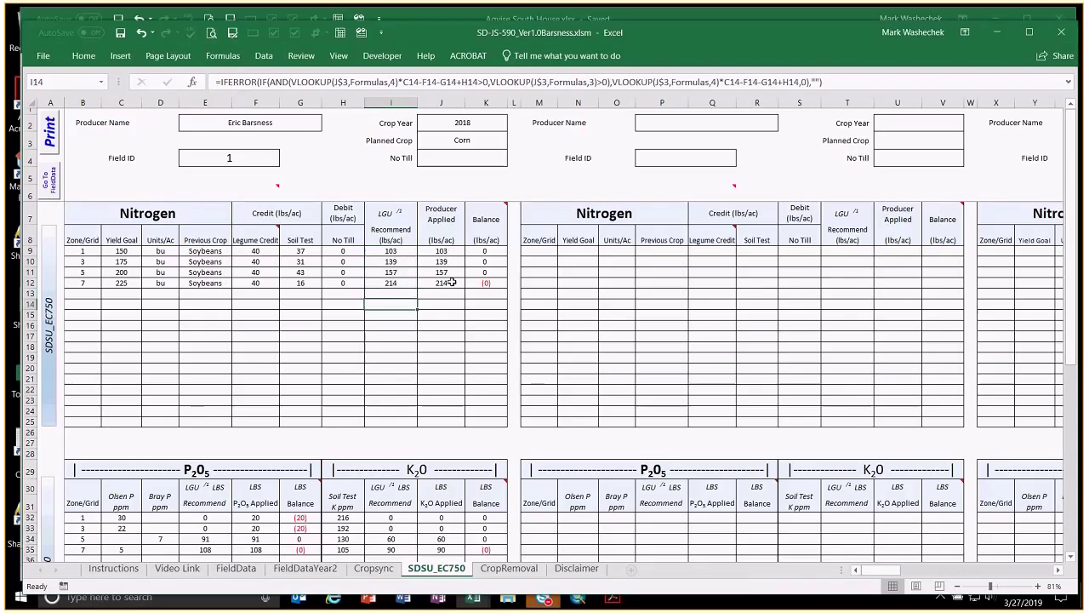
left_click_drag(499, 251, 499, 284)
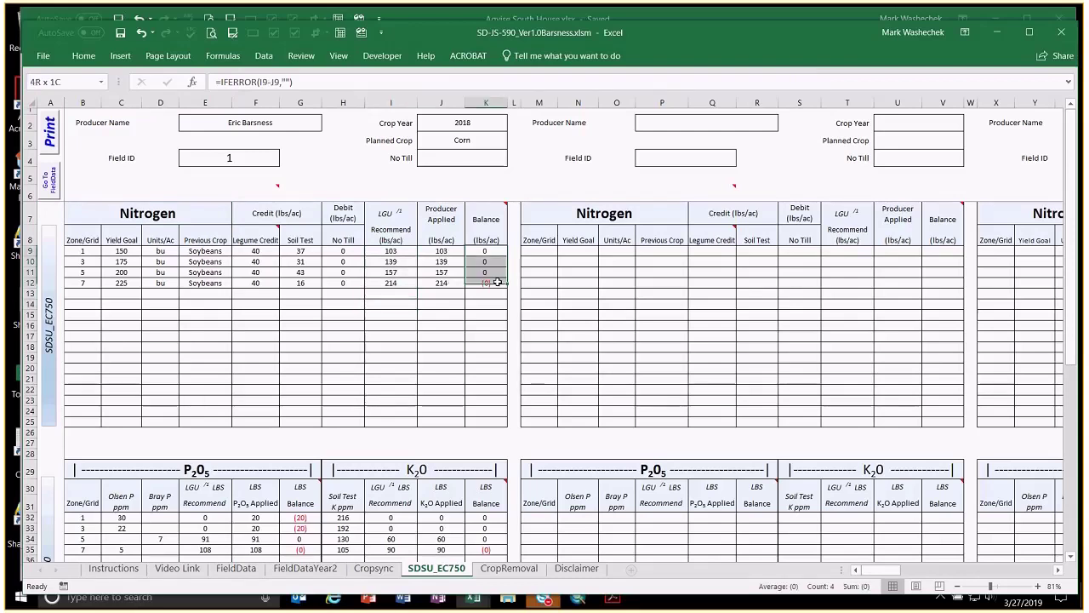
left_click(497, 305)
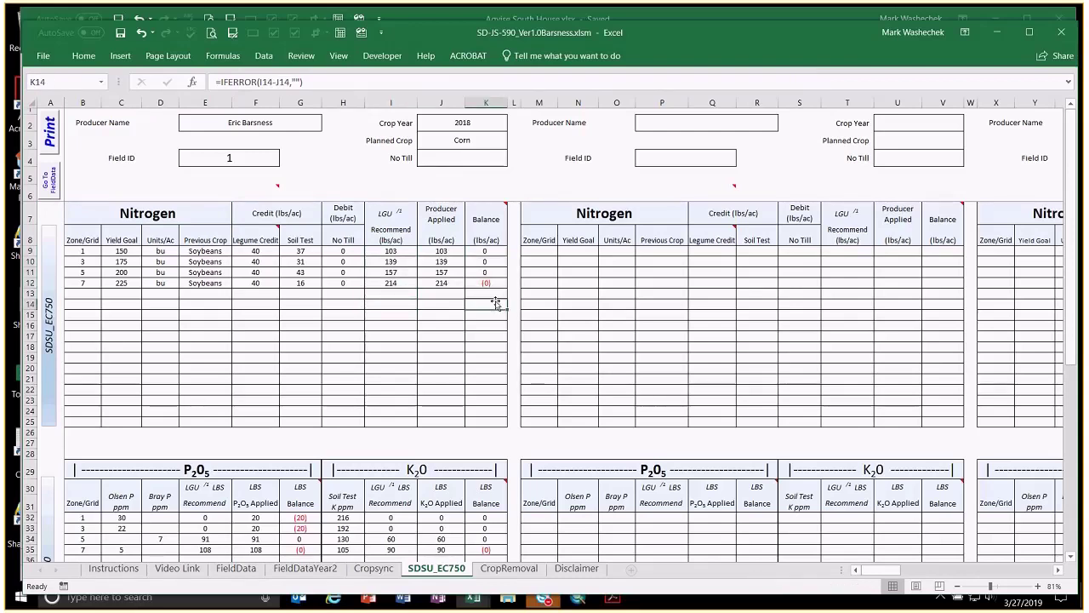
Step: Compare the SDSU_EC750 sheet's P2O5 recommendations with the P2O5 Applied amounts, selecting cells F32:F35
left_click(172, 214)
scroll(168, 270, "down", 3)
scroll(166, 268, "down", 3)
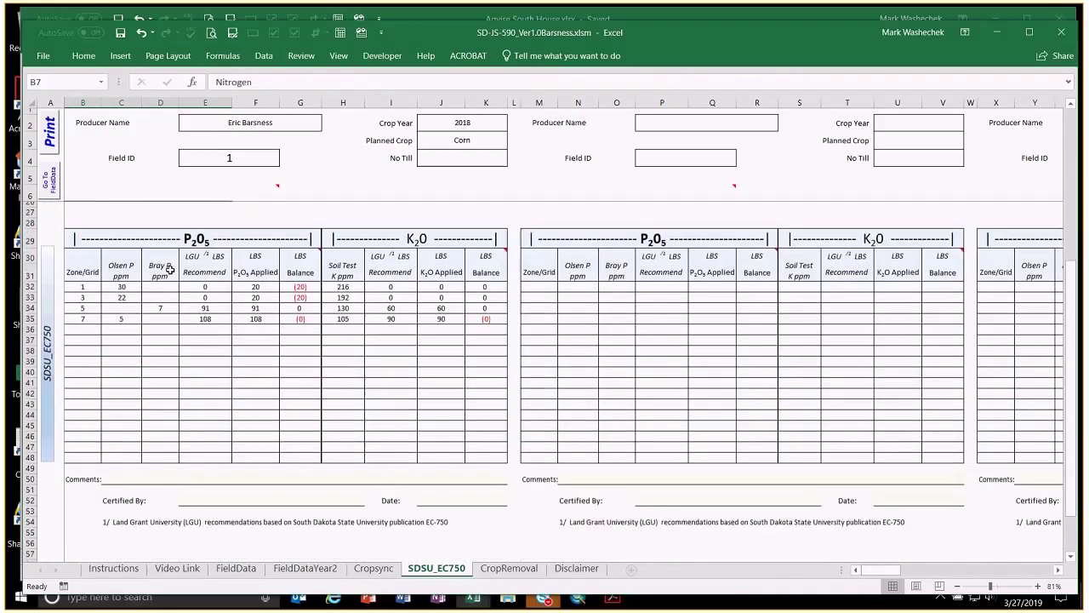
scroll(149, 252, "down", 1)
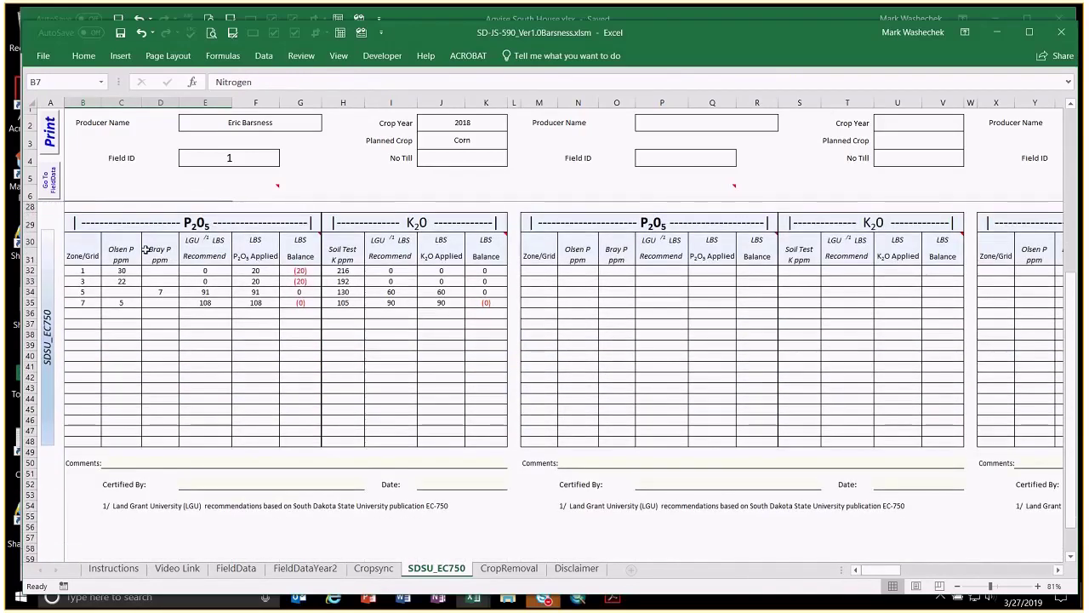
left_click(202, 322)
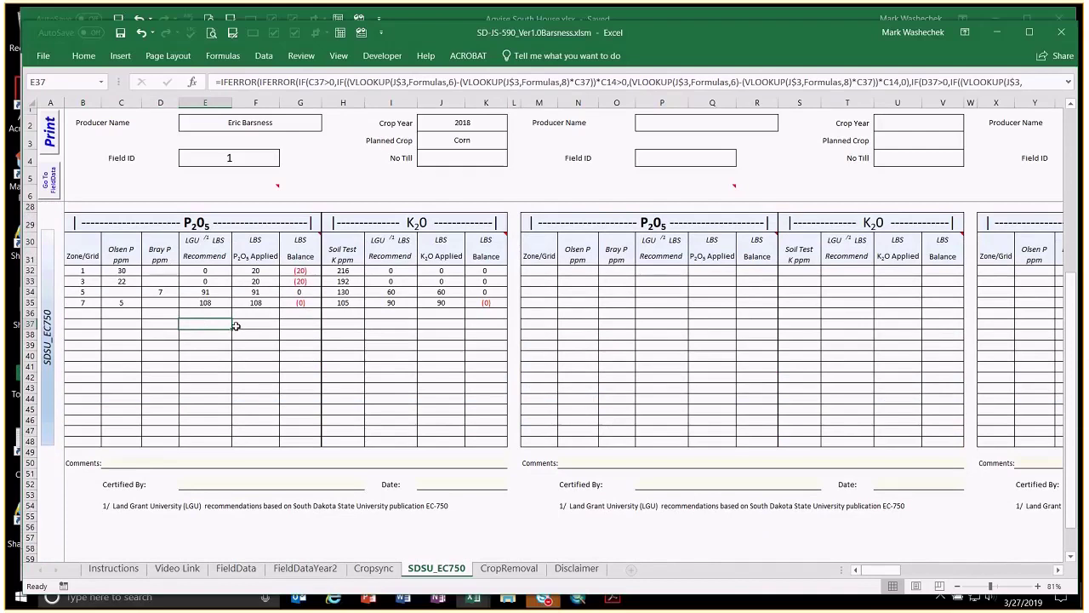
left_click_drag(256, 271, 259, 311)
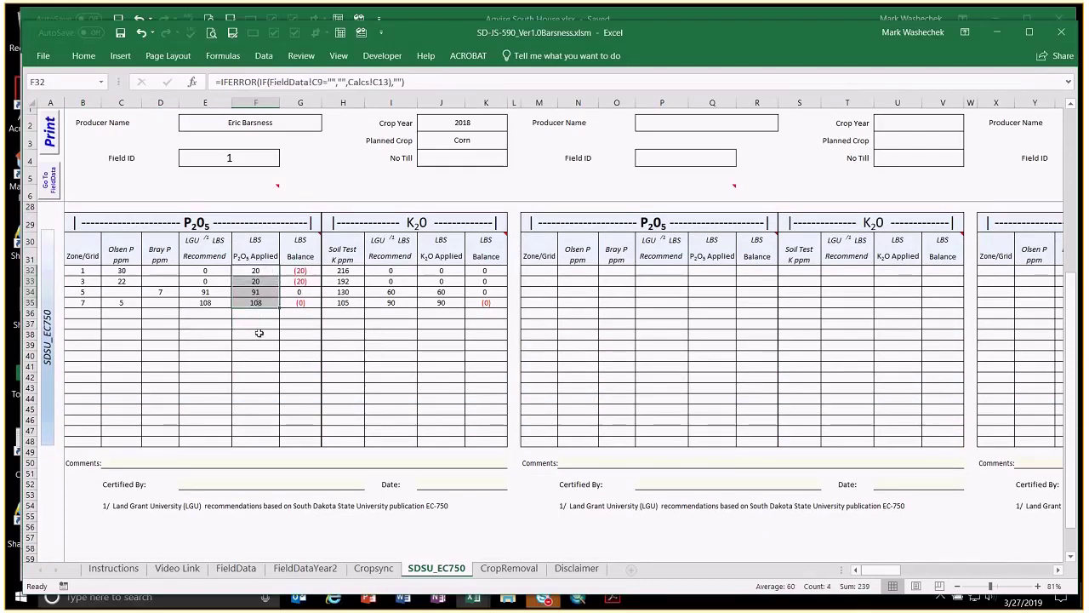
left_click(259, 333)
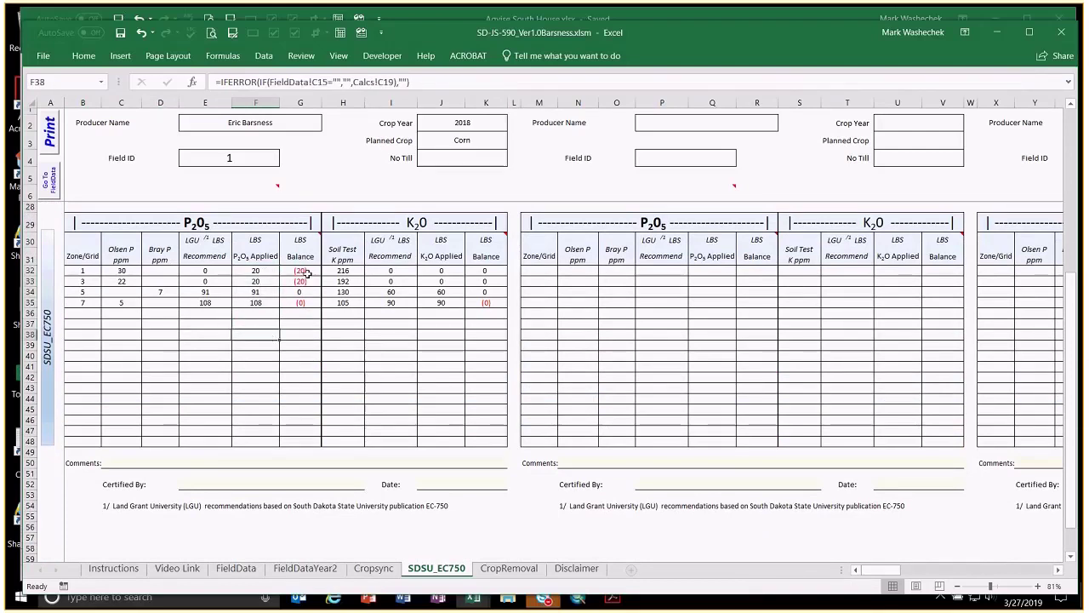
Step: Examine the P2O5 balances G32:G33 and K2O balances K32:K35, reading the notes attached to both Balance headings
left_click(307, 272)
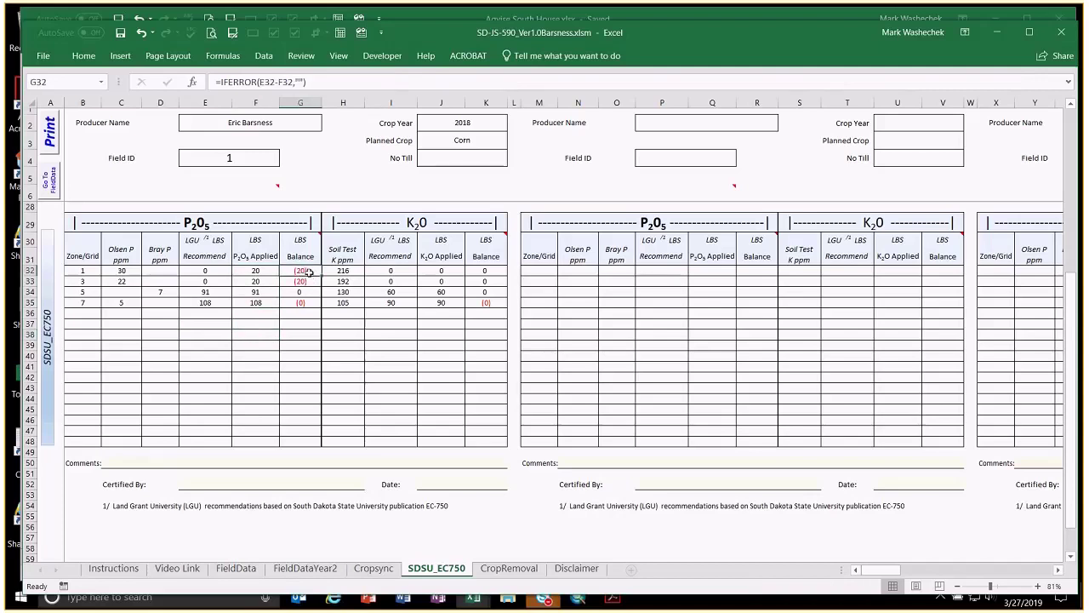
left_click_drag(310, 273, 303, 281)
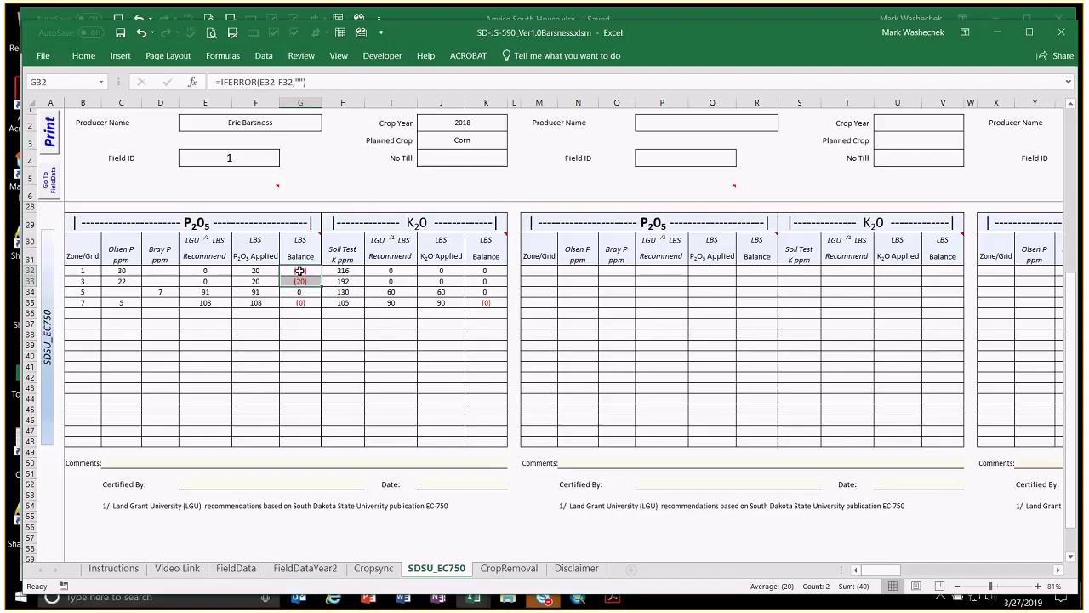
left_click_drag(300, 271, 299, 277)
mouse_move(314, 242)
mouse_move(499, 239)
left_click_drag(486, 271, 482, 303)
left_click(484, 335)
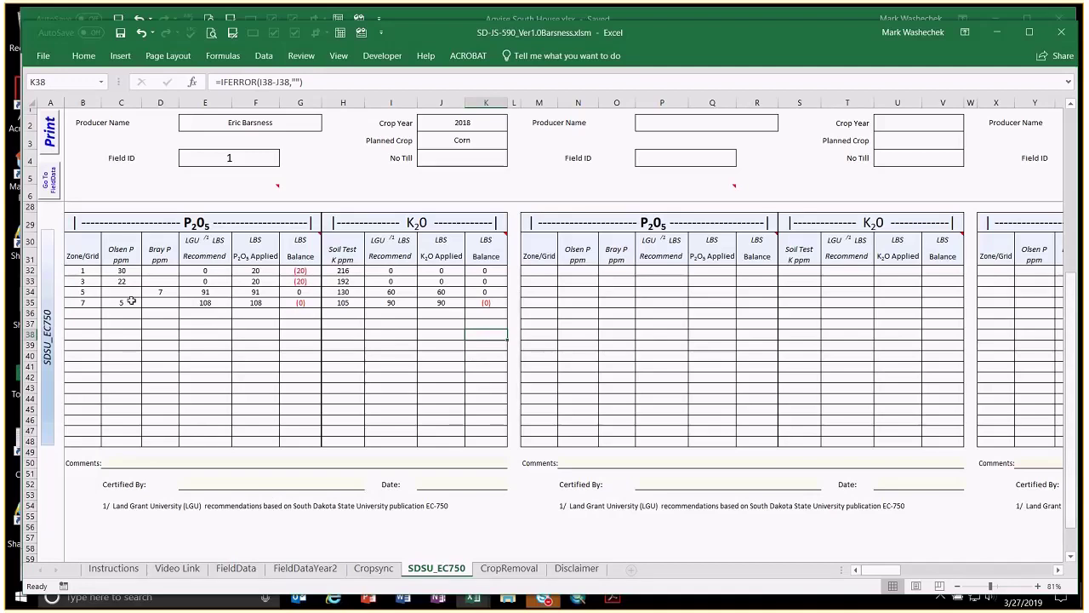
Step: Check zone 3's P2O5 recommendation, Olsen P and soil test K cells on the SDSU_EC750 sheet
left_click(205, 280)
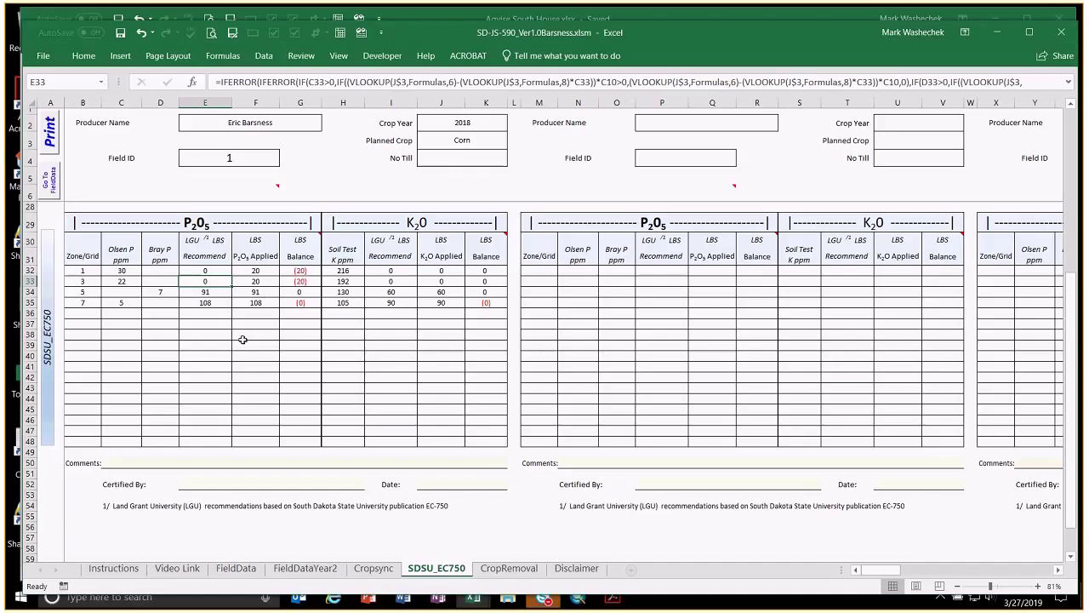
left_click(126, 282)
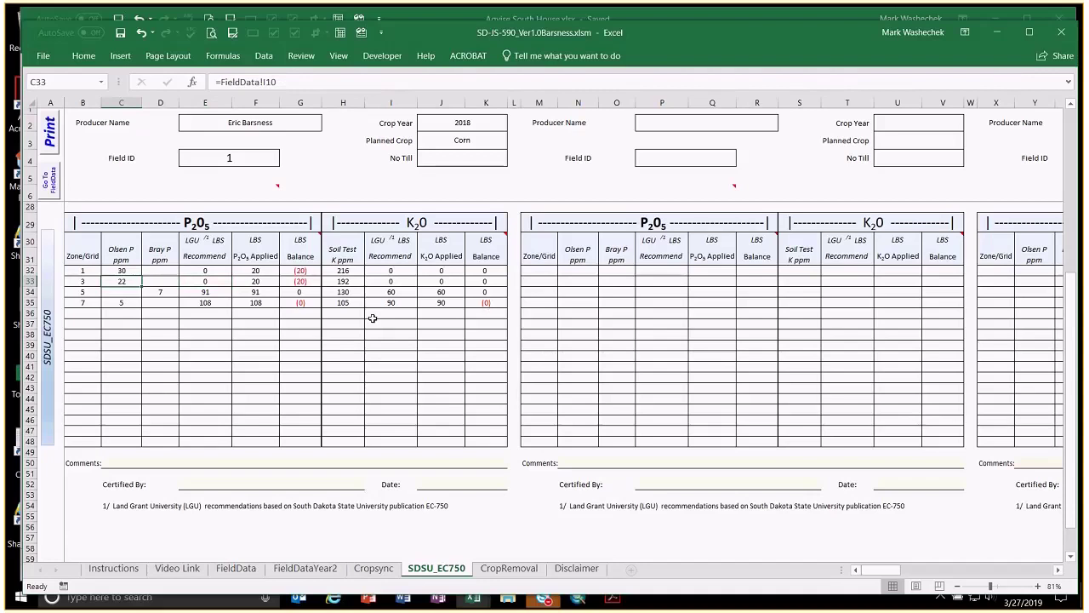
left_click(351, 281)
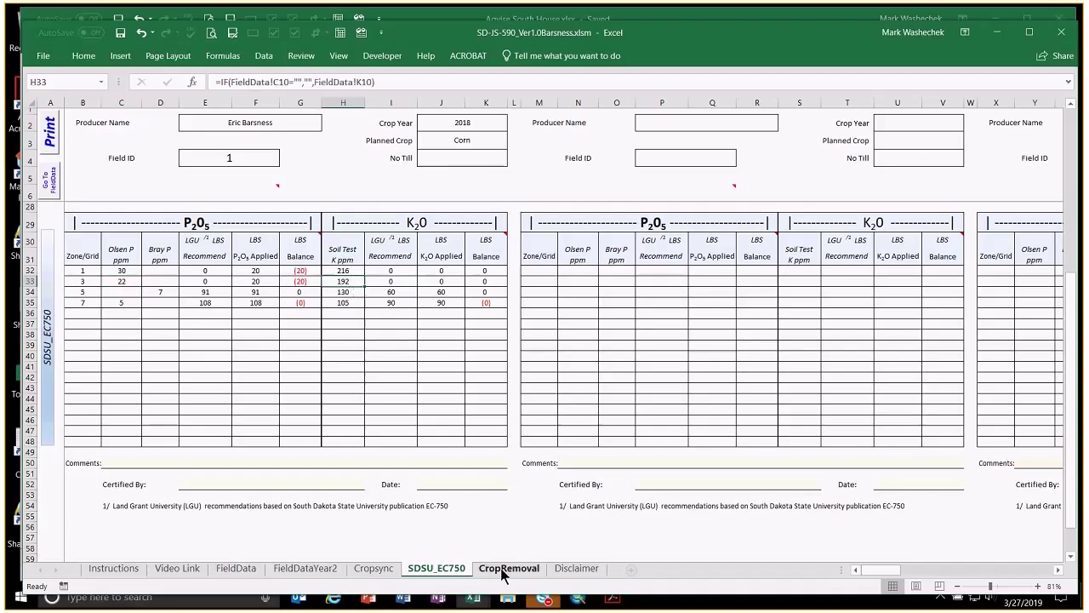
Step: Open the CropRemoval sheet and inspect zone 3's P2O5 cells C33:G33 and K2O cells H33:K33, including both balances
left_click(507, 568)
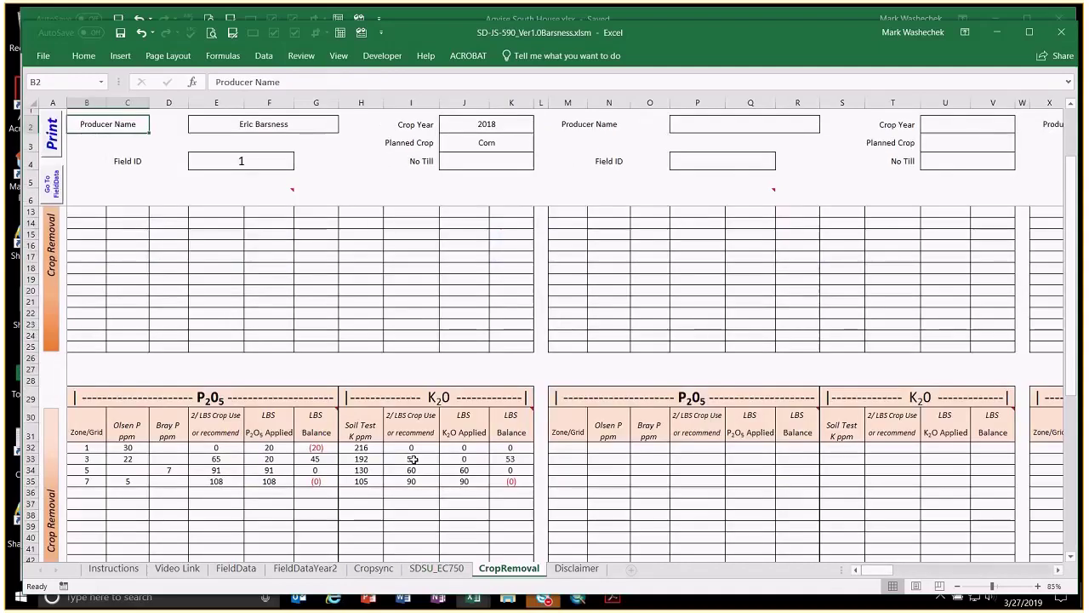
left_click_drag(132, 324, 322, 327)
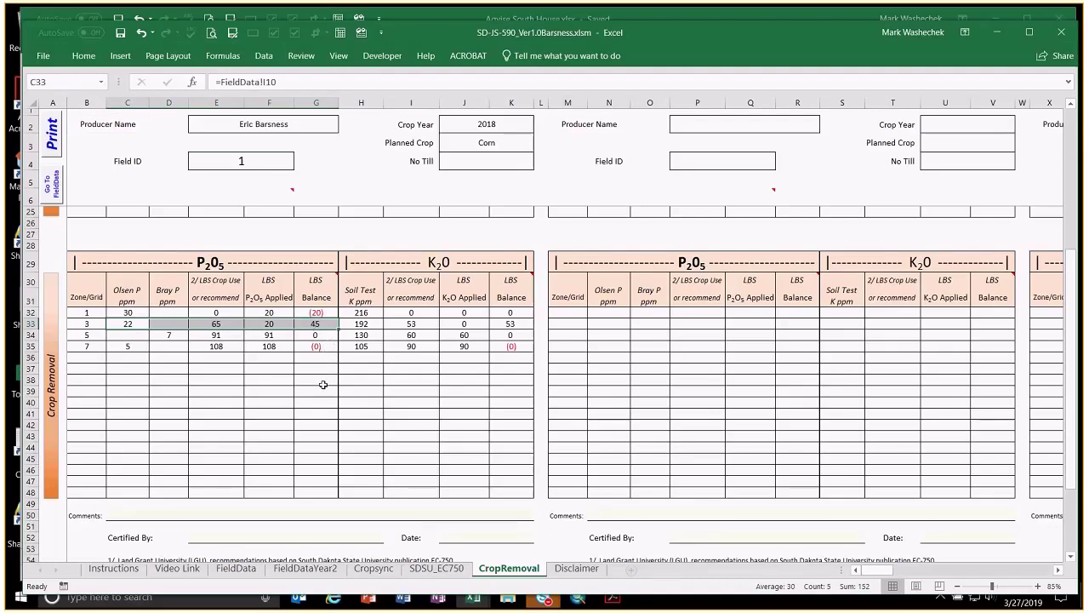
left_click(316, 325)
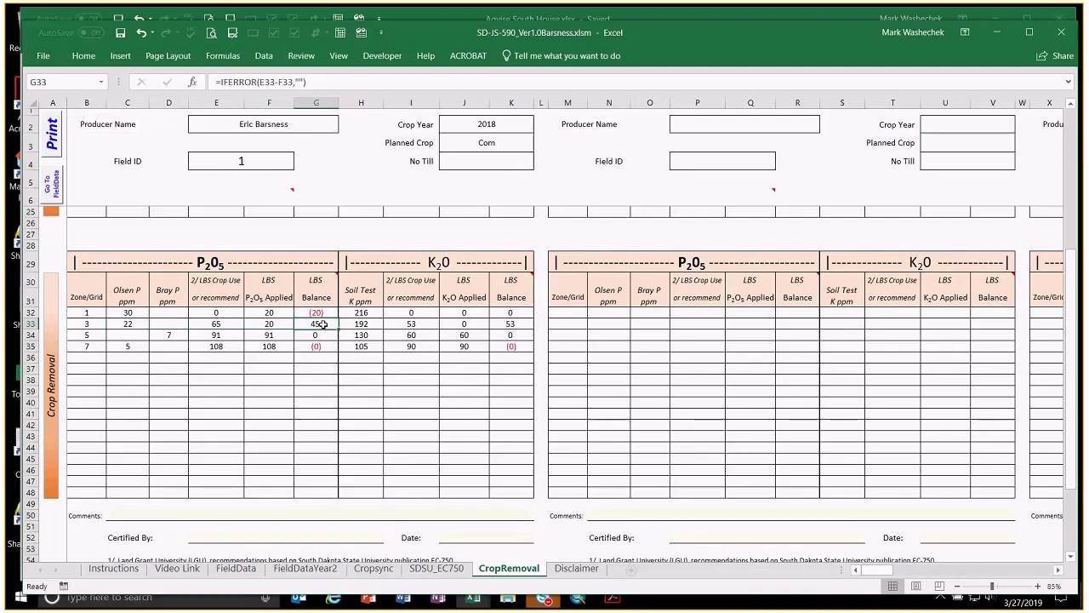
left_click_drag(360, 323, 510, 324)
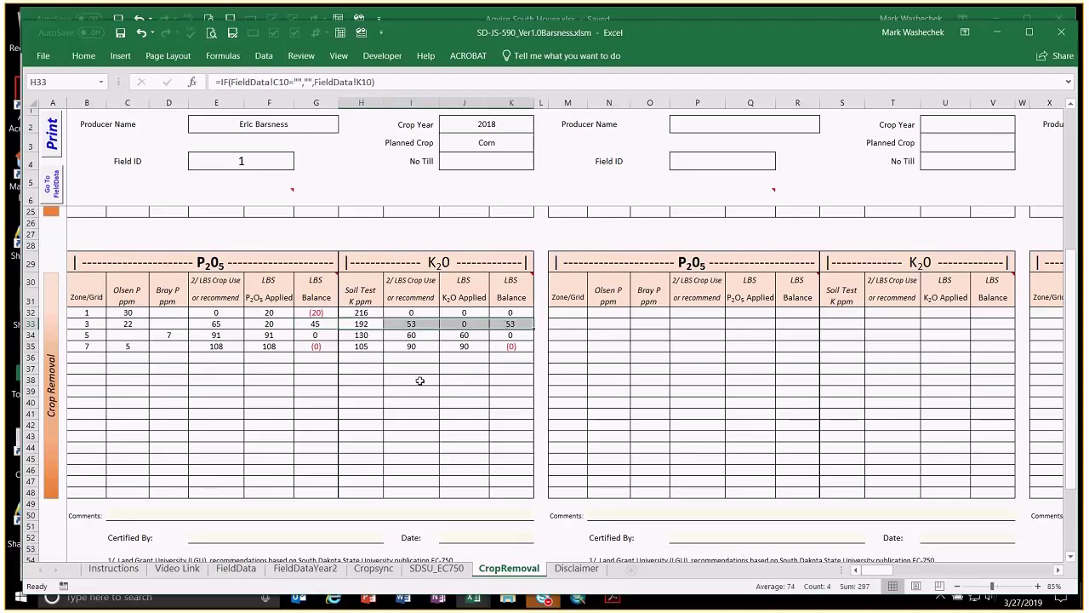
left_click(513, 325)
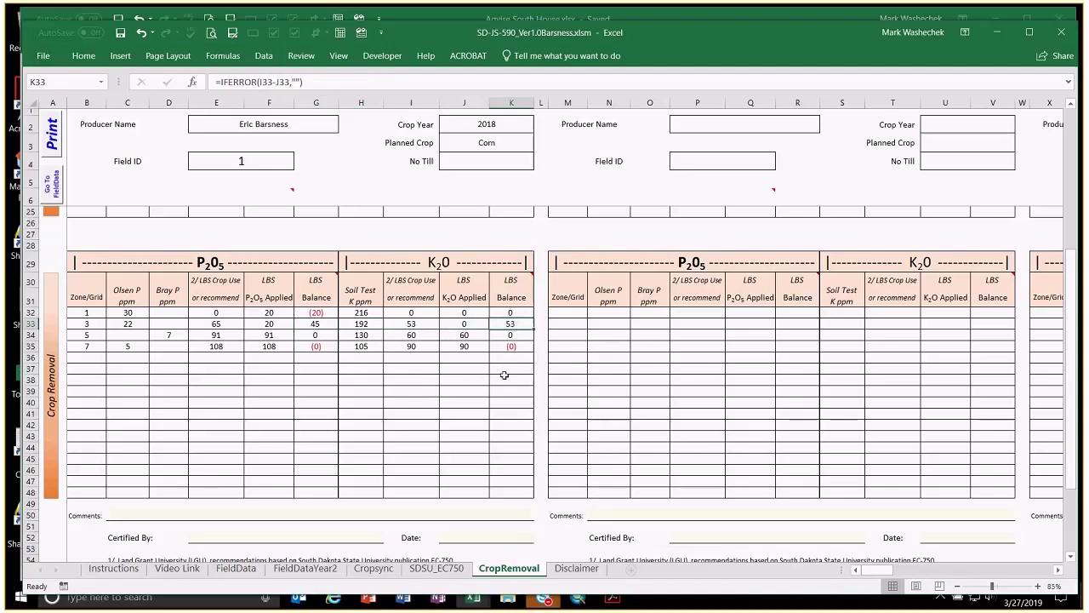
Step: Check zone 3's Olsen P and soil test K cells on the CropRemoval sheet, and return to its Nitrogen table
left_click(128, 325)
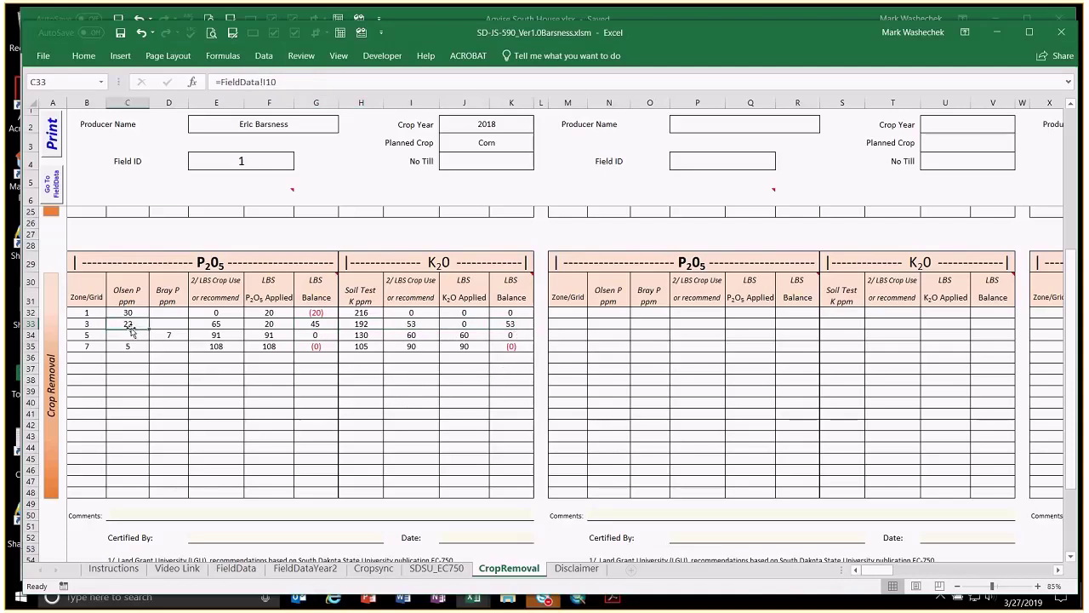
left_click(362, 324)
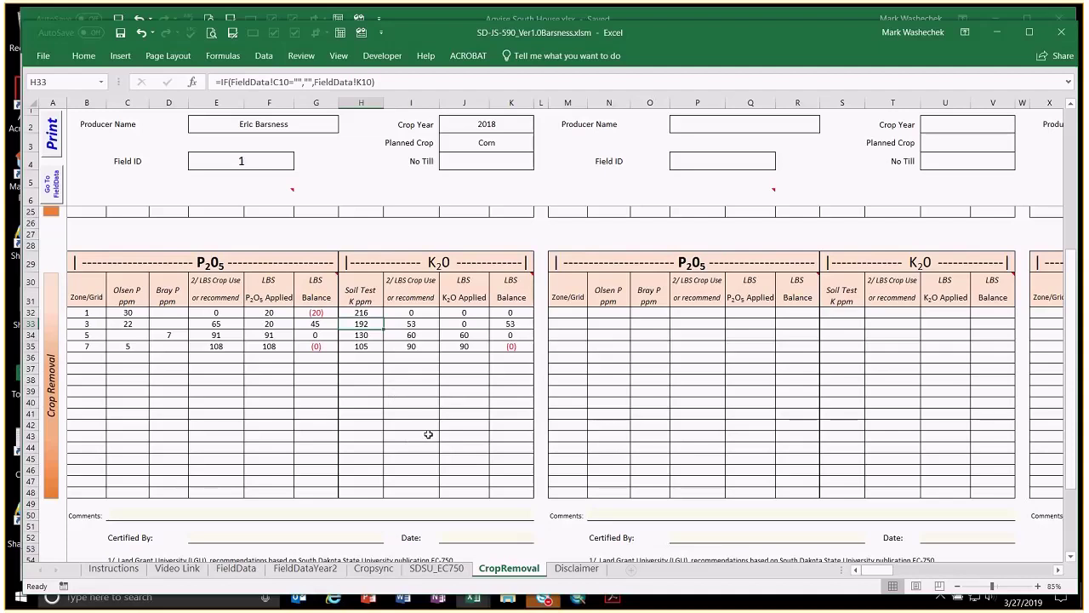
scroll(433, 435, "up", 5)
scroll(434, 434, "up", 1)
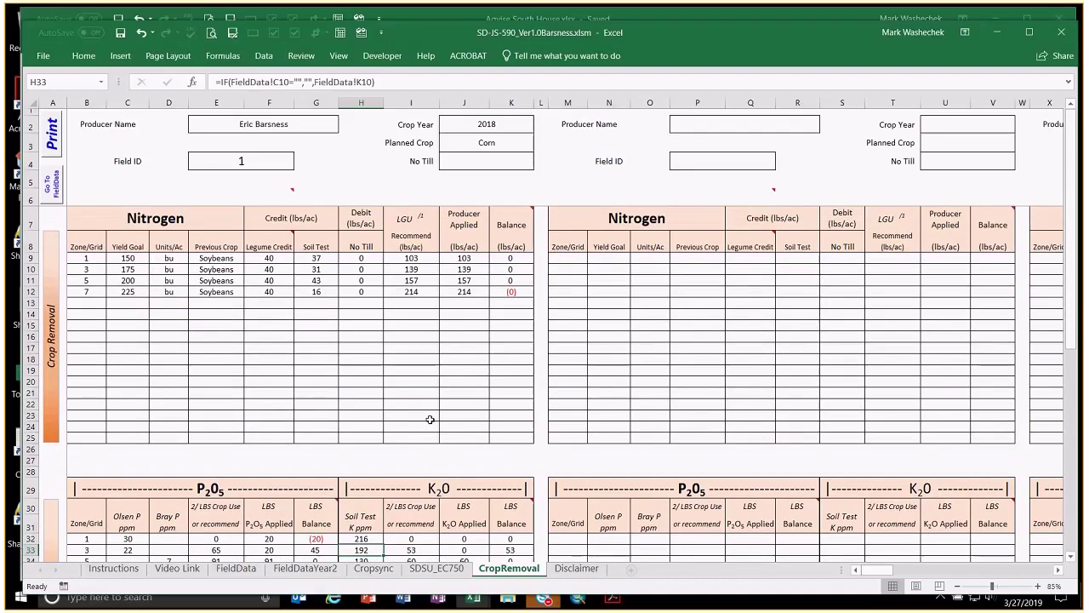
Step: Return to the FieldData sheet and read the cell notes for "Use year 2 in P&K calculations", "Add Custom Blends" and "Video Demo"
left_click(236, 570)
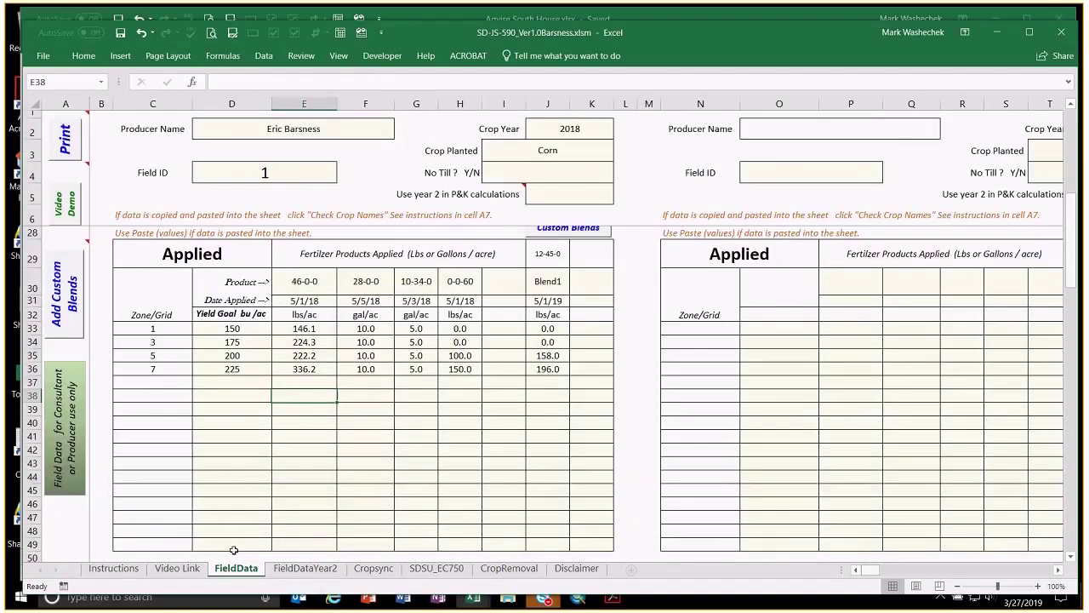
mouse_move(514, 190)
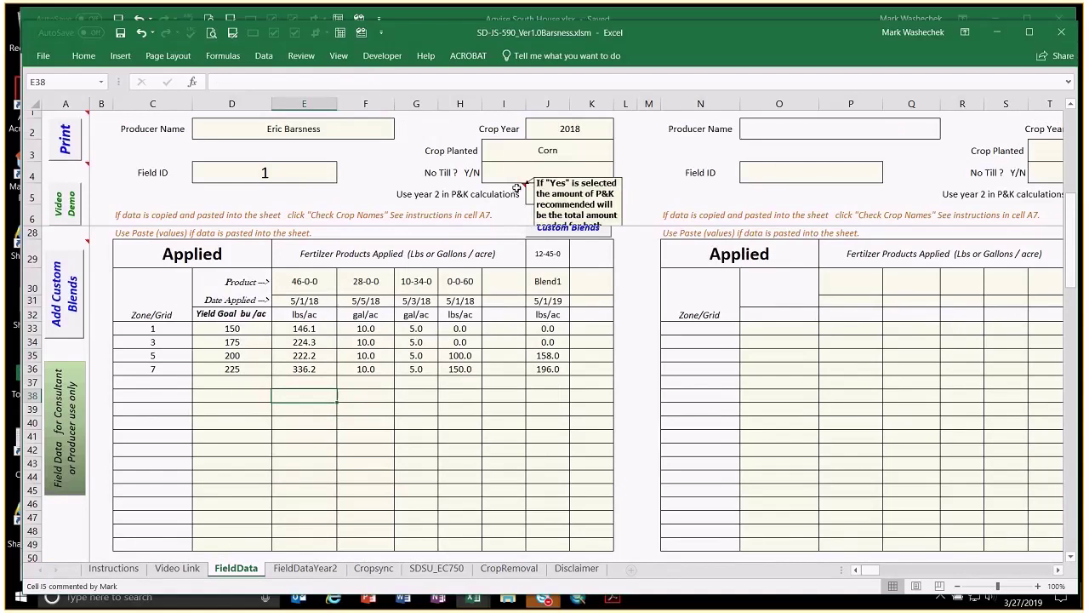
mouse_move(85, 243)
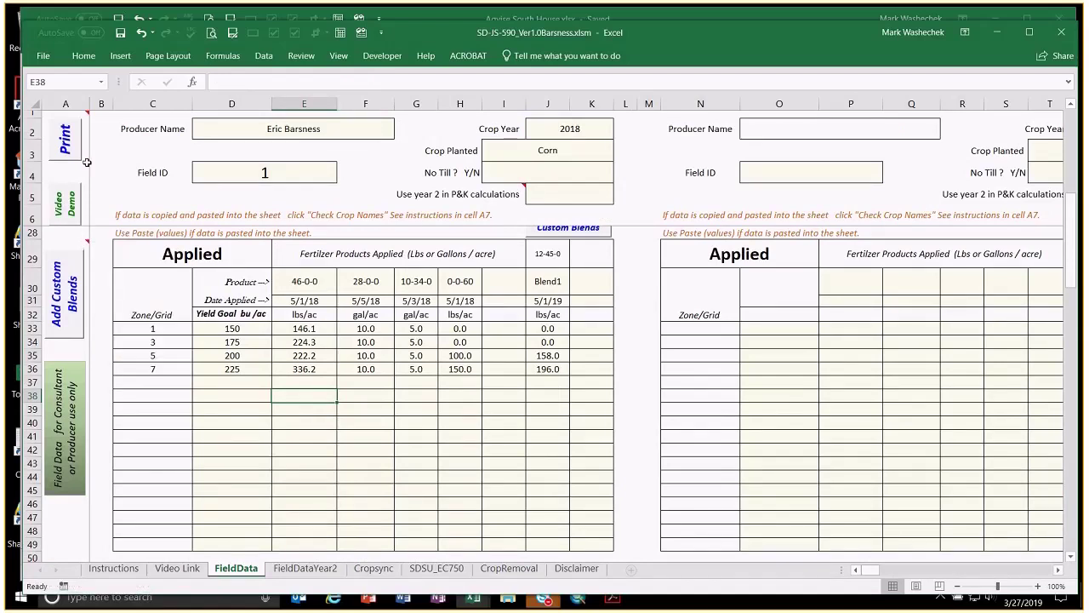
mouse_move(82, 168)
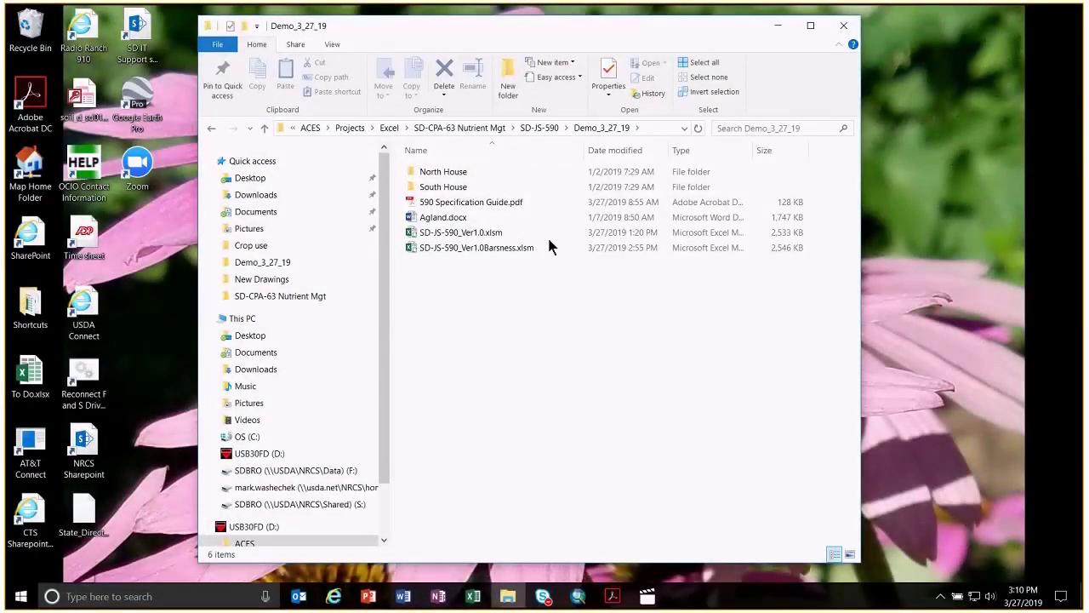
Step: Open SD-JS-590_Ver1.0.xlsm, continue past its disclaimer, and open the soil sample workbook in the South House folder
double_click(454, 236)
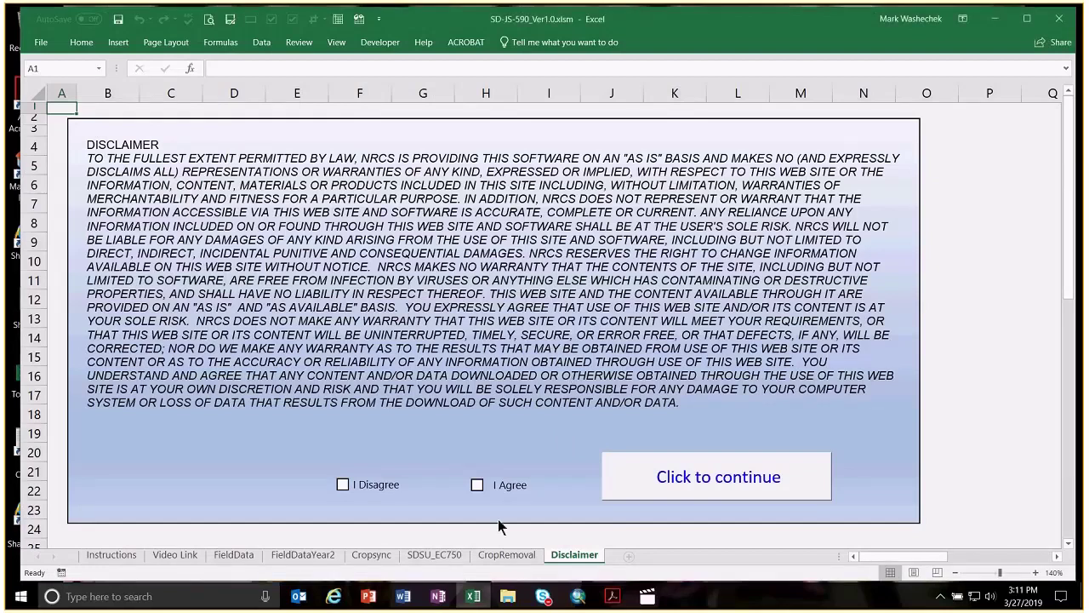
left_click(632, 474)
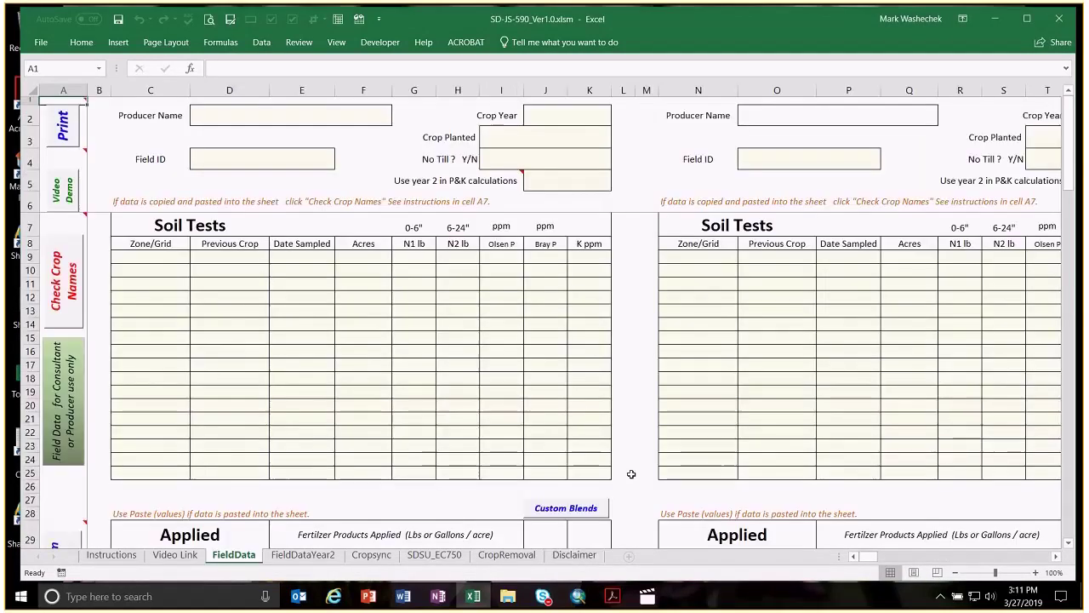
left_click(504, 596)
double_click(442, 187)
double_click(443, 186)
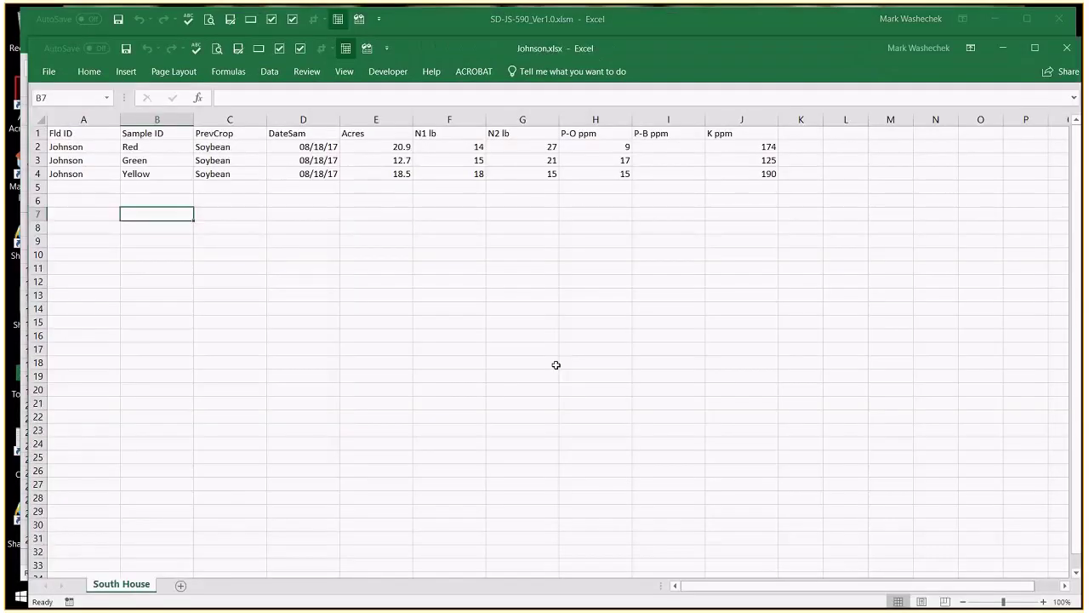
Step: Copy the soil sample data in B2:J4 and paste it as values into the FieldData Soil Tests table starting at C9
left_click_drag(164, 151, 737, 161)
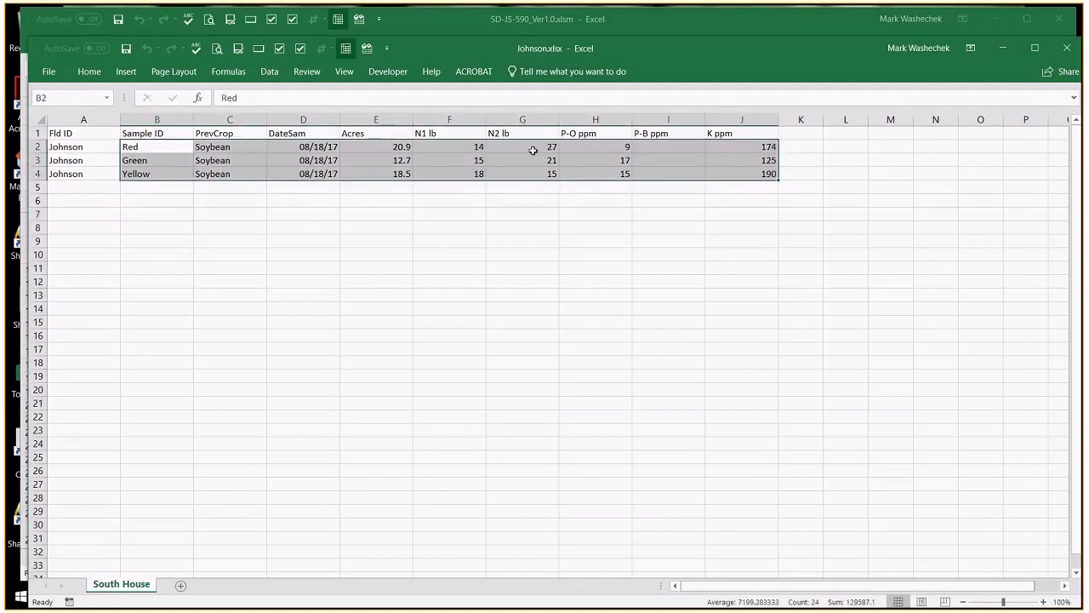
right_click(166, 150)
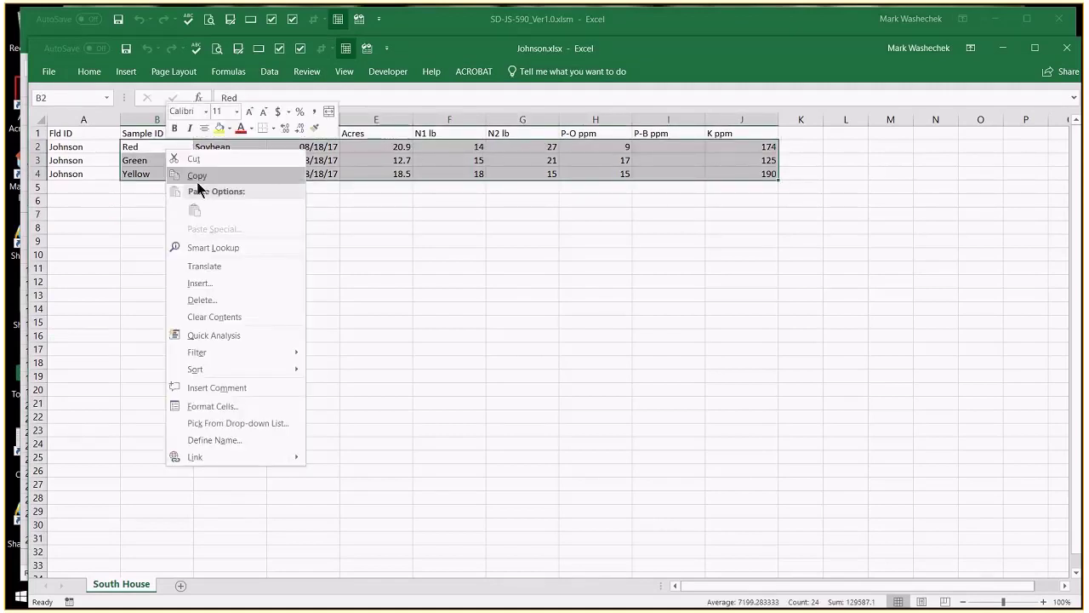
left_click(196, 177)
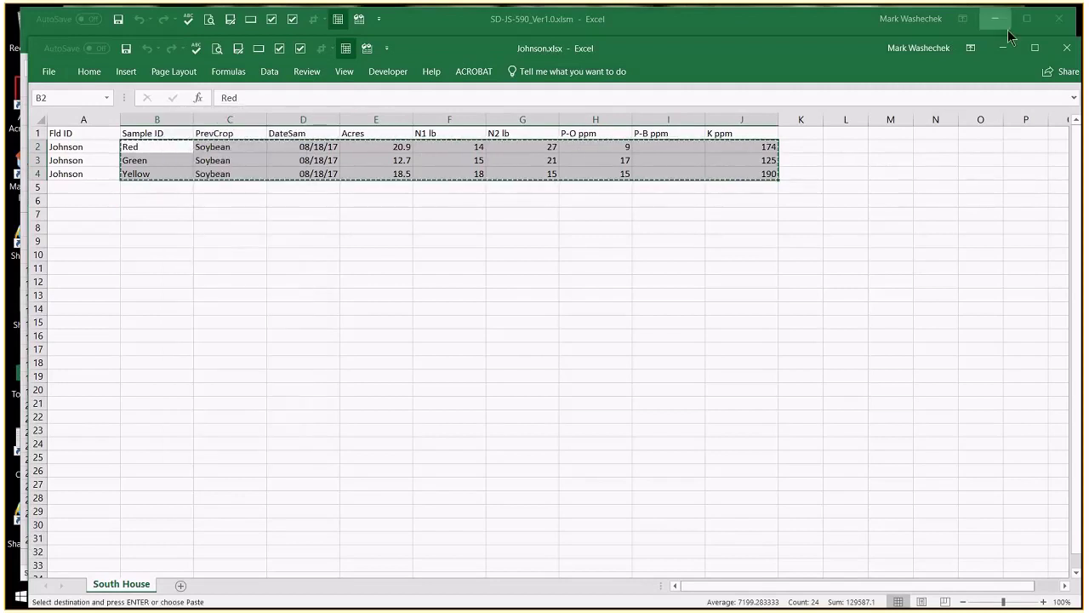
left_click(1003, 47)
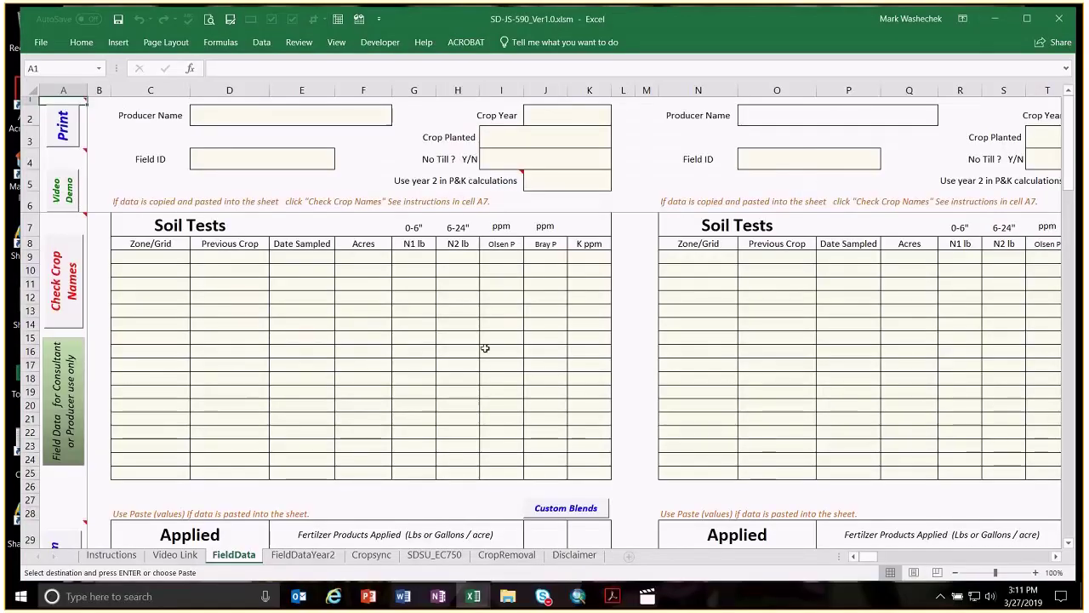
right_click(168, 260)
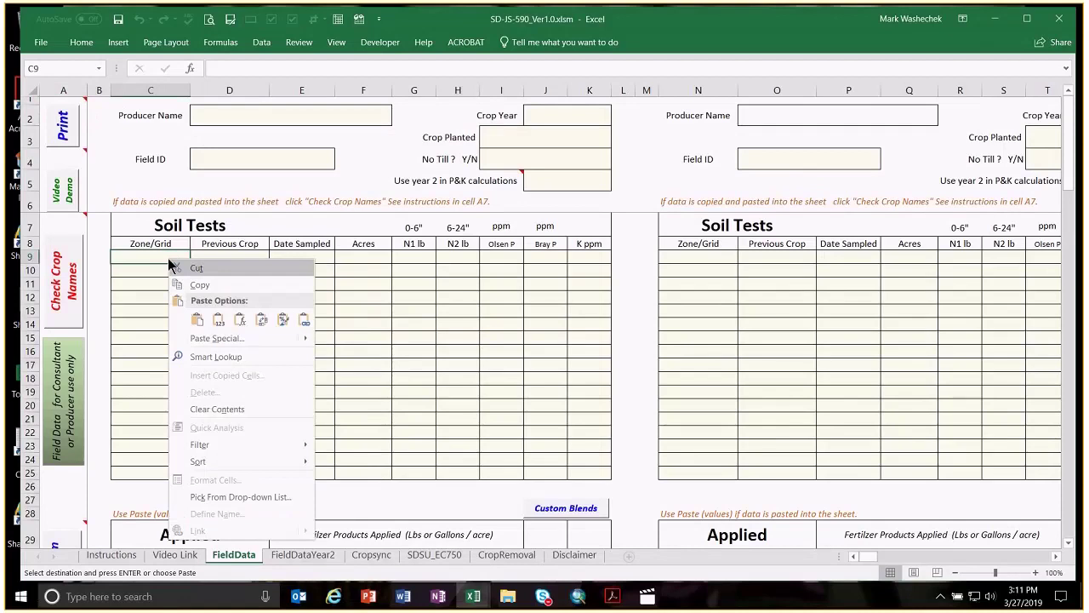
left_click(218, 319)
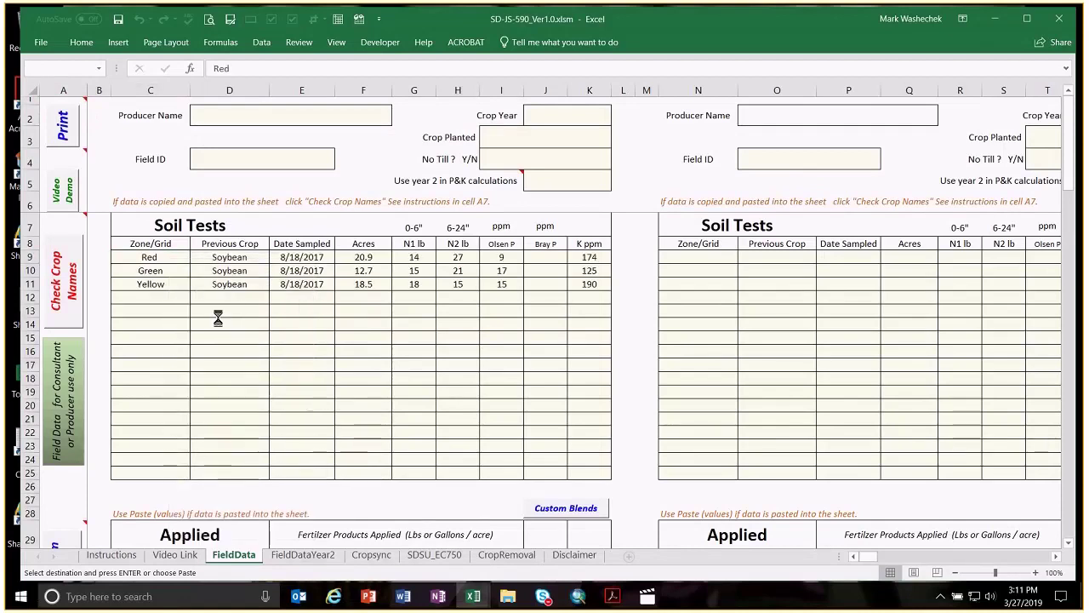
Step: Set Crop Planted to Corn for the first field on the FieldData sheet
left_click(538, 138)
left_click(617, 141)
mouse_move(614, 153)
left_mouse_down()
mouse_move(618, 209)
mouse_move(616, 165)
left_mouse_up()
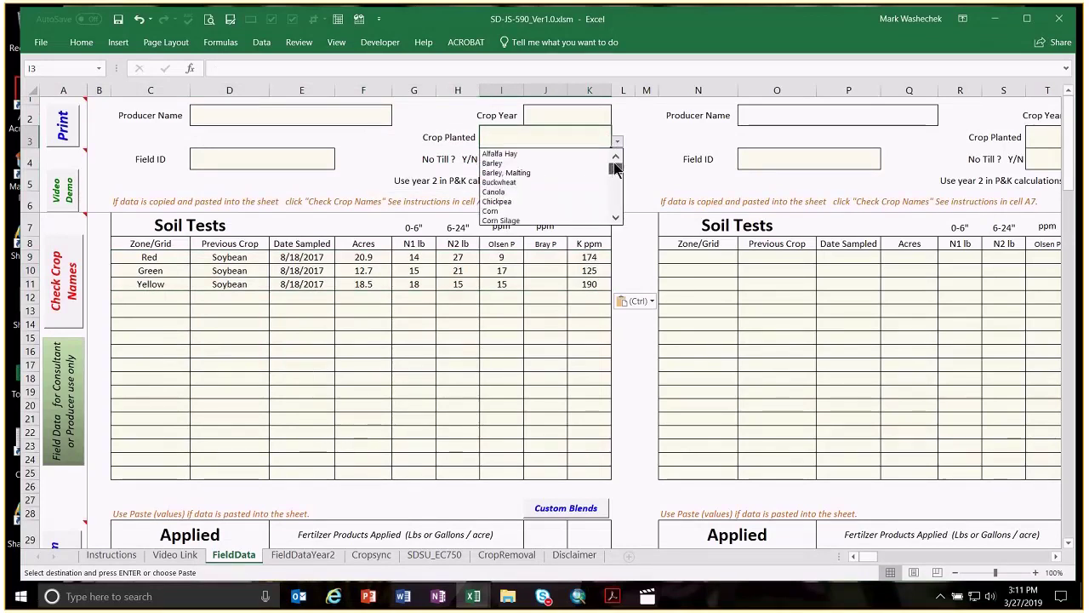
left_click(510, 211)
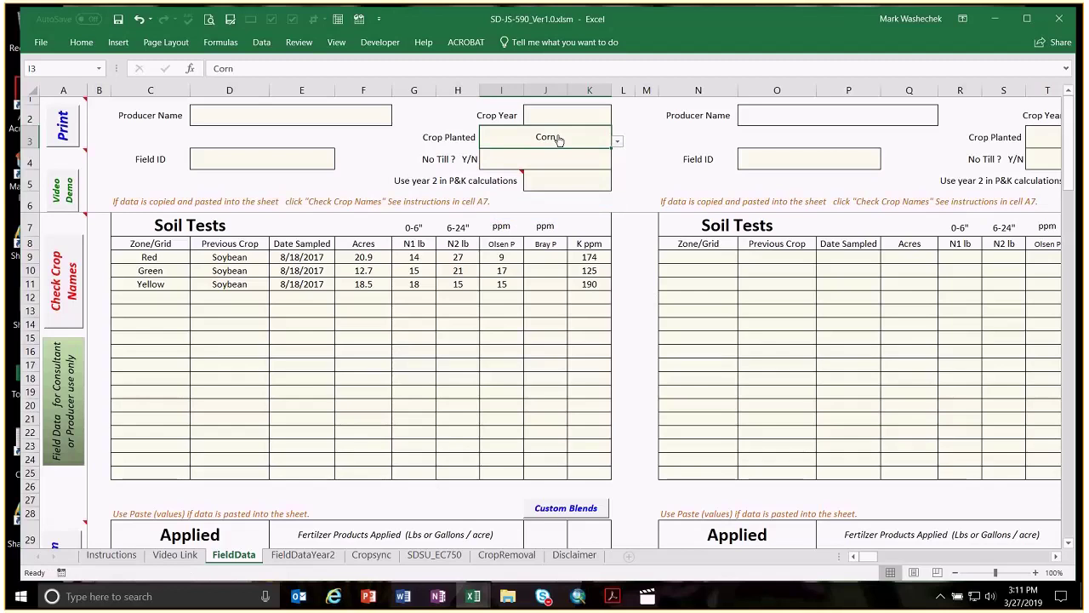
Step: Enter the producer's name and set the Field ID to 1 for the first field
left_click(277, 123)
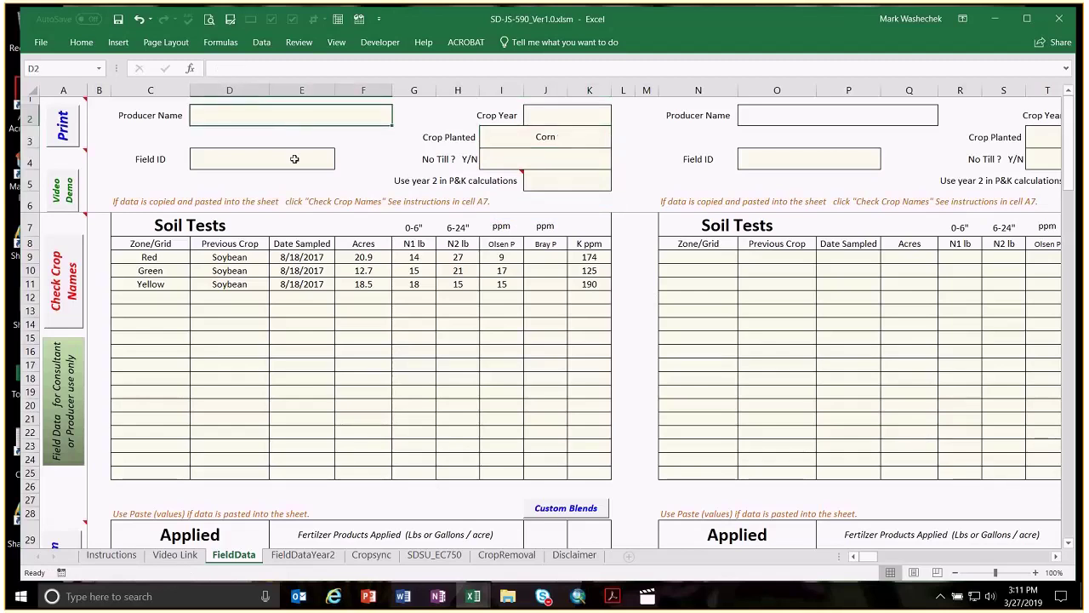
type("John")
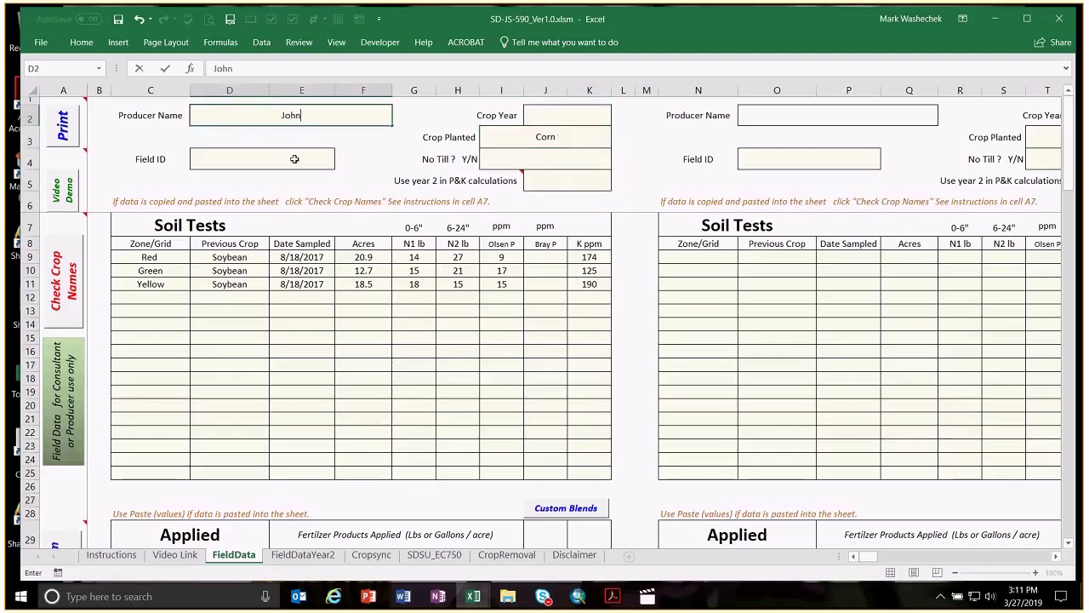
type("son")
key("Return")
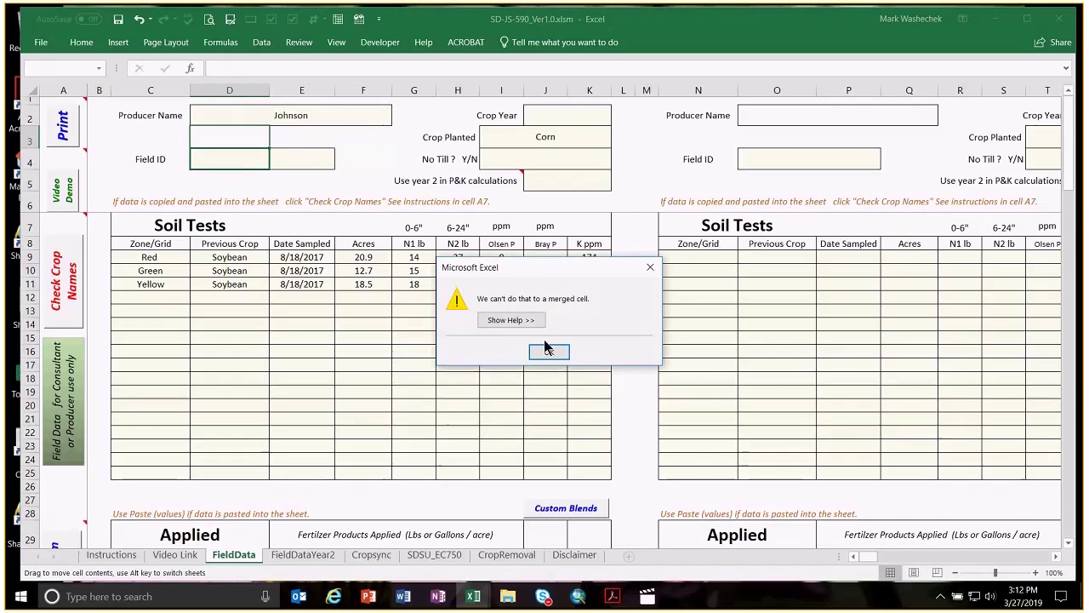
left_click(547, 349)
left_click(238, 163)
type("1")
left_click(364, 178)
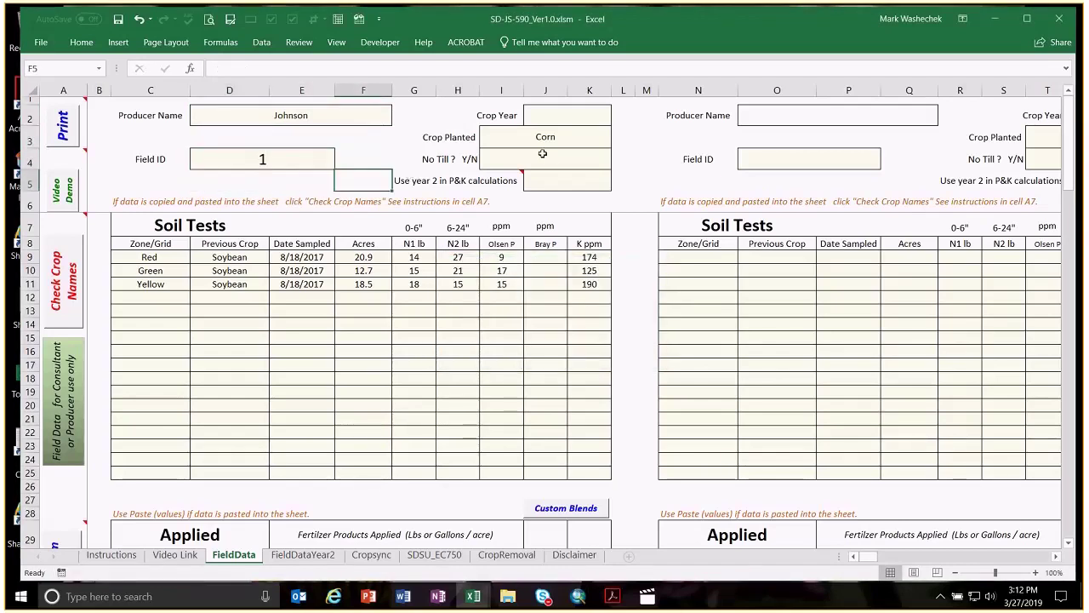
Step: Set the Crop Year of field 1 to 2019
left_click(549, 116)
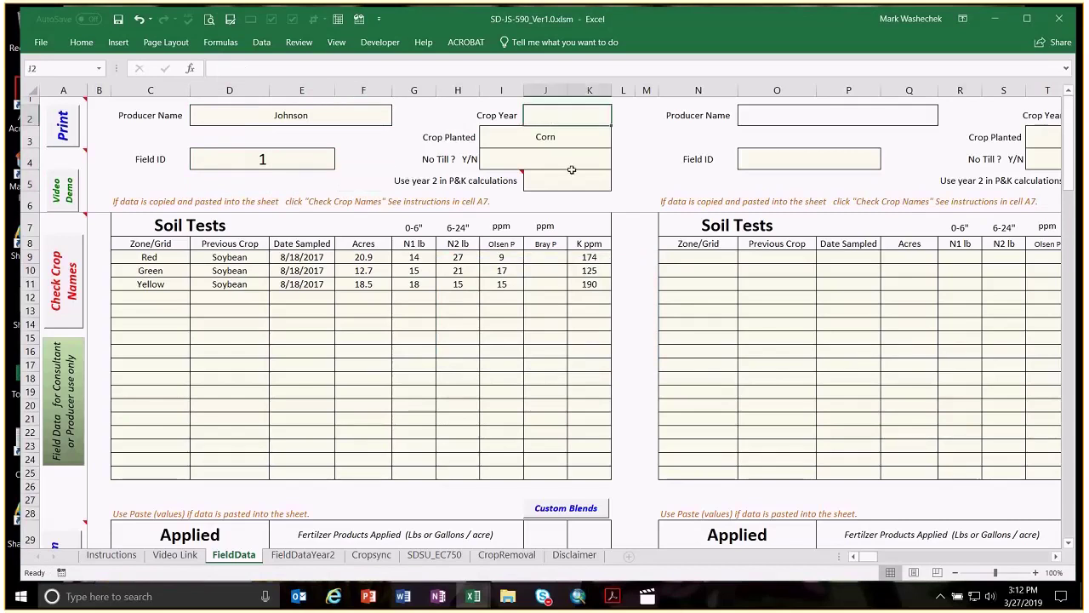
type("2019")
key("Return")
left_click(526, 160)
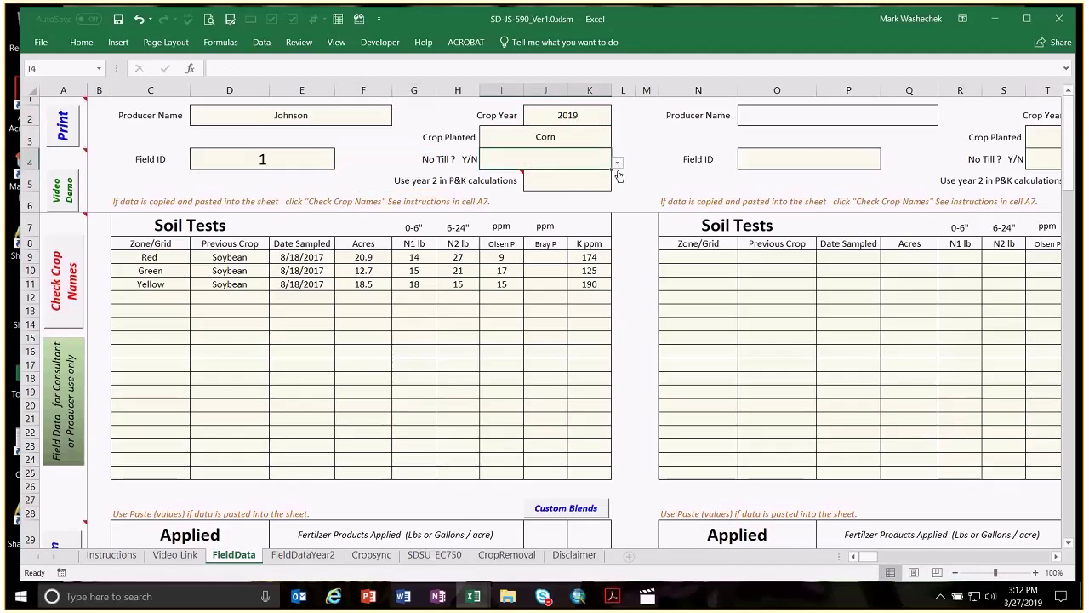
Step: Set "Use year 2 in P&K calculations" to Yes for field 1 and acknowledge the messages to reach FieldDataYear2
left_click(562, 184)
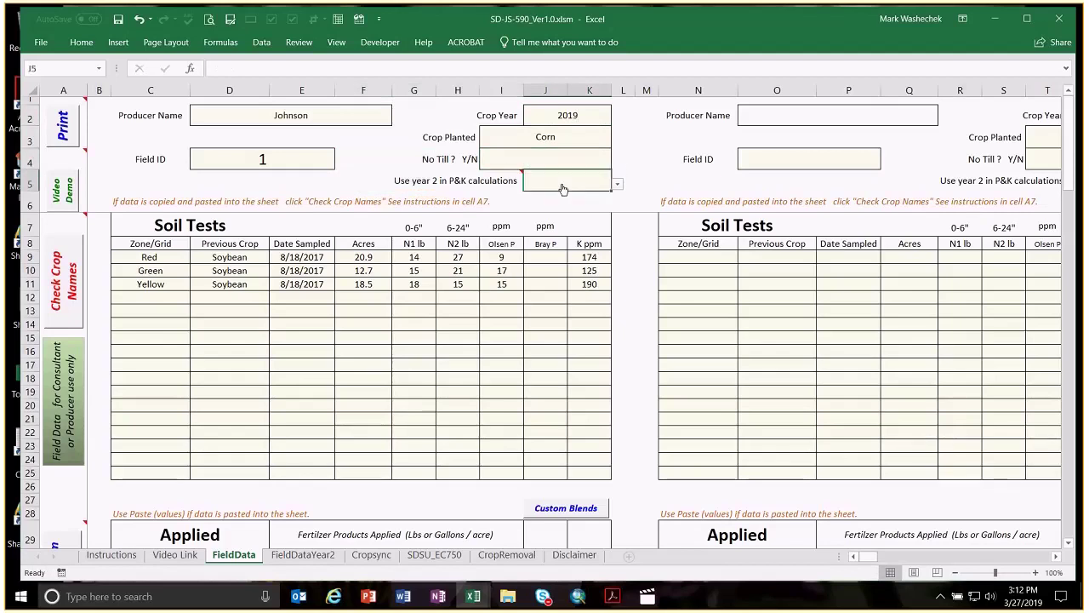
left_click(619, 186)
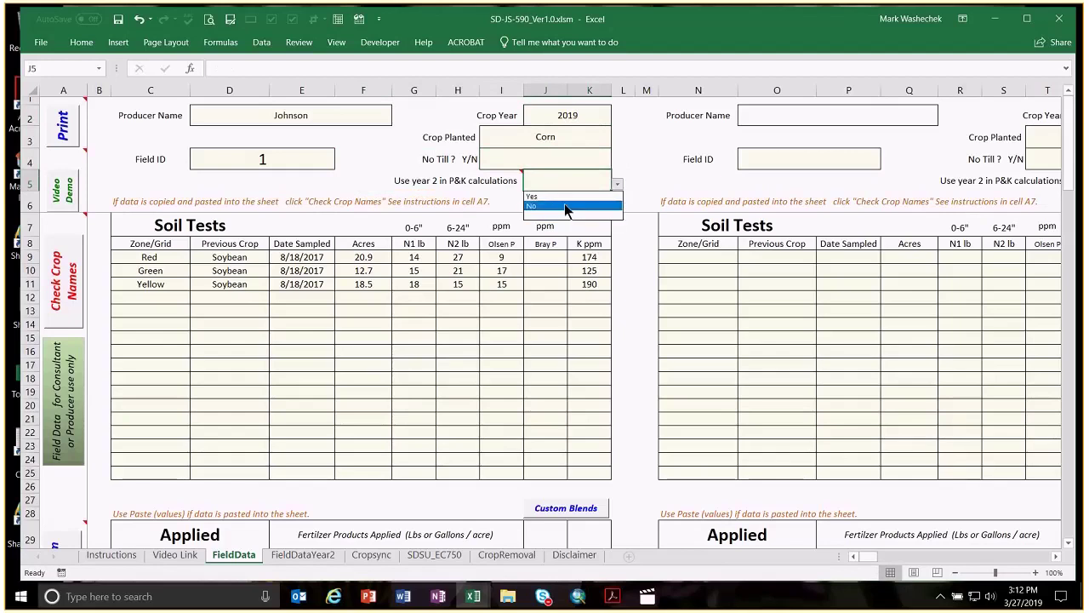
key("Escape")
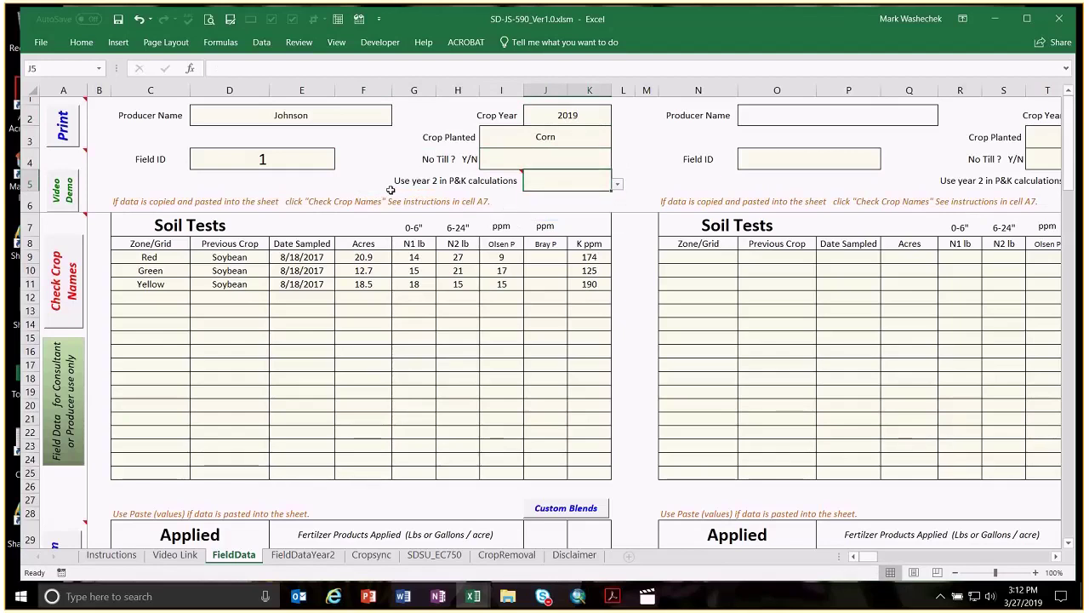
left_click(617, 183)
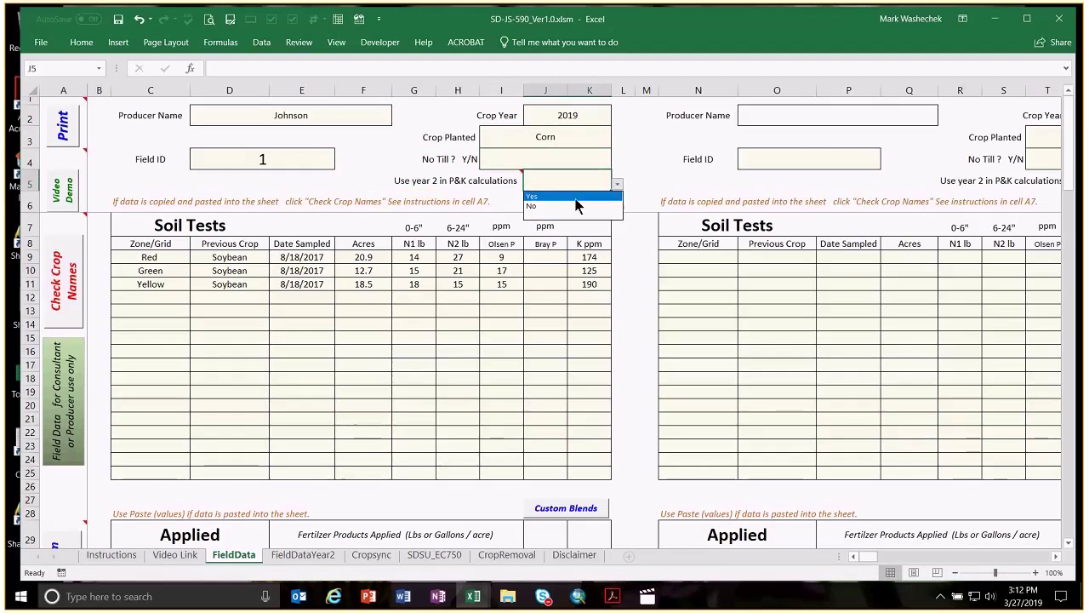
left_click(574, 197)
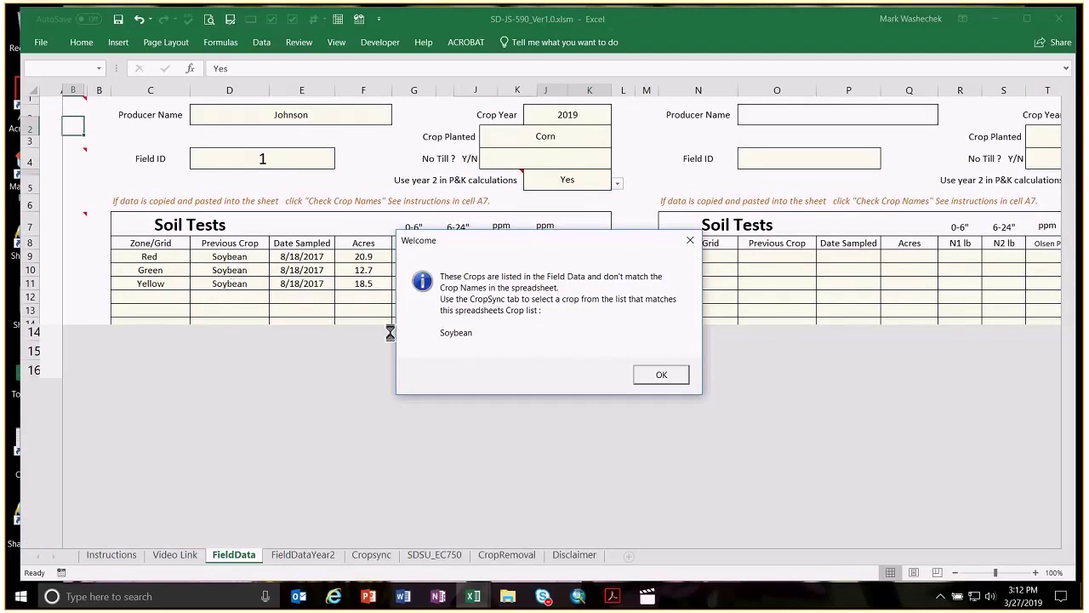
left_click(655, 374)
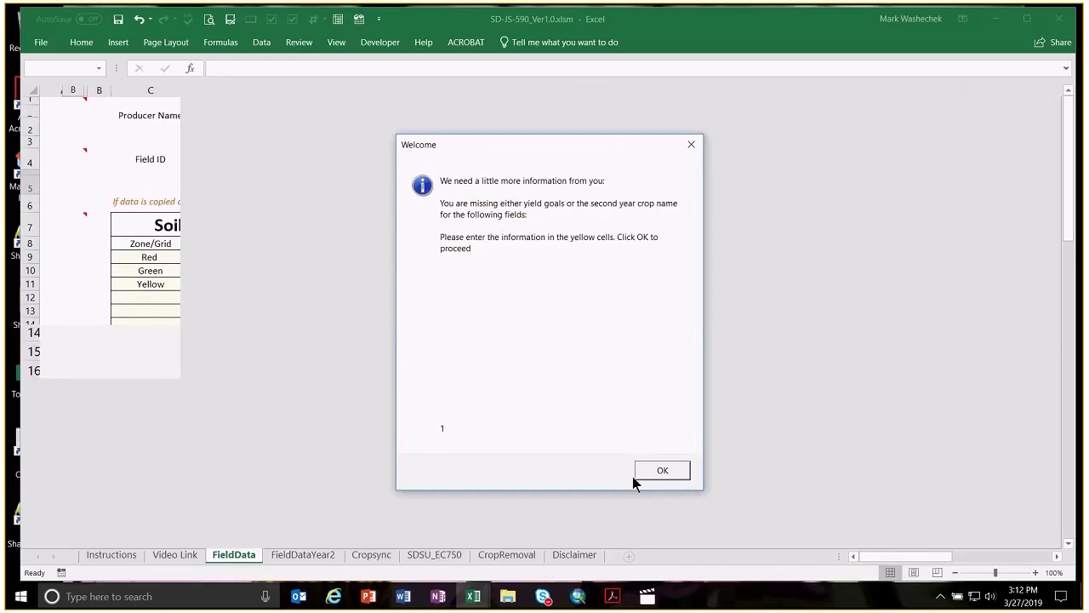
left_click(668, 480)
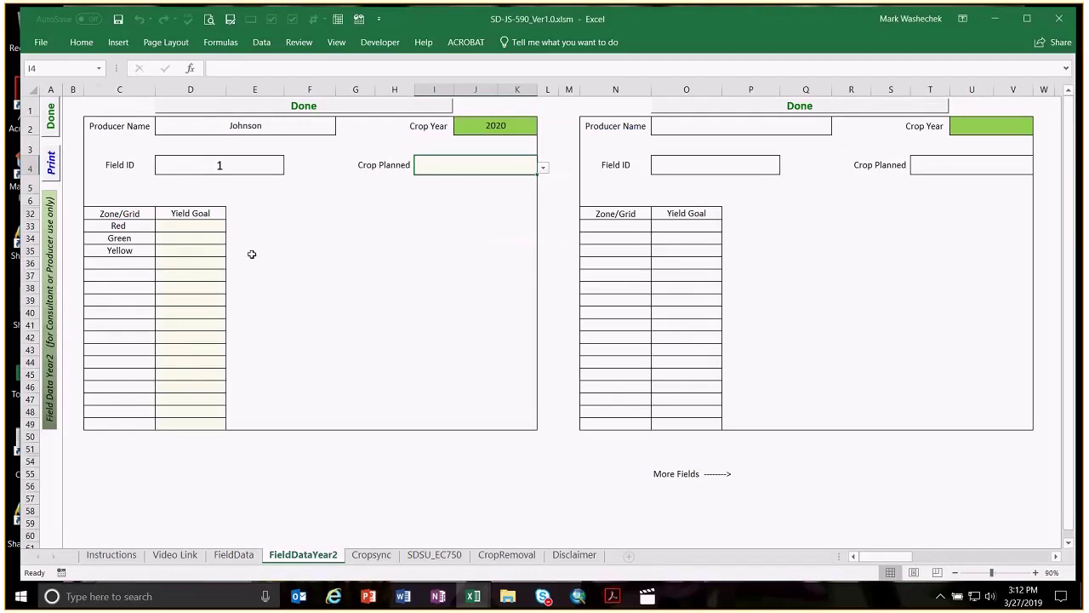
Step: Set field 1's Crop Planned for 2020 to Soybeans on the FieldDataYear2 sheet
left_click(205, 228)
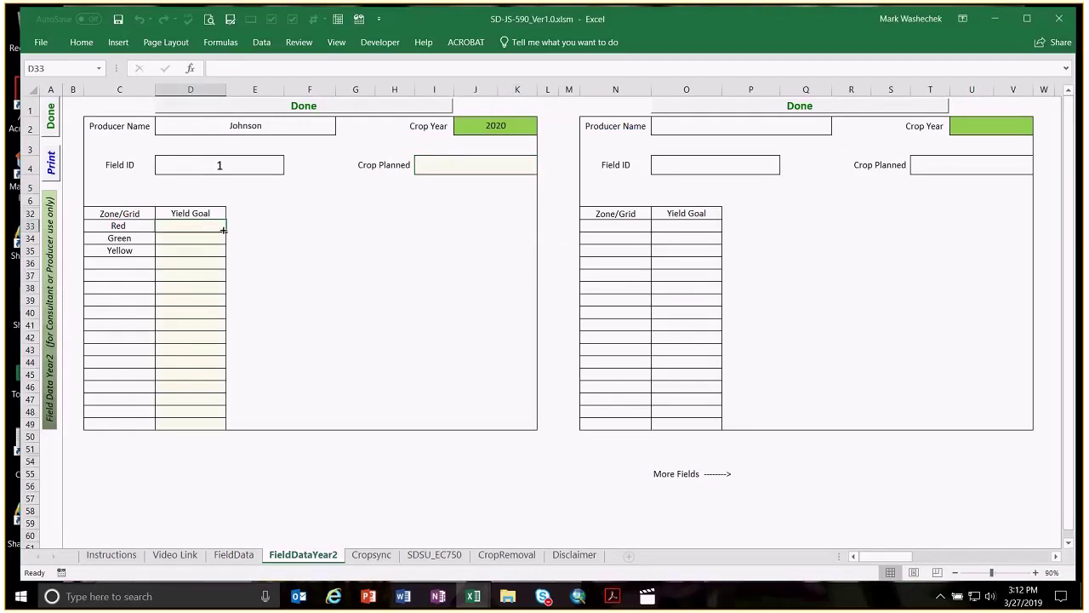
left_click(464, 167)
left_click(543, 169)
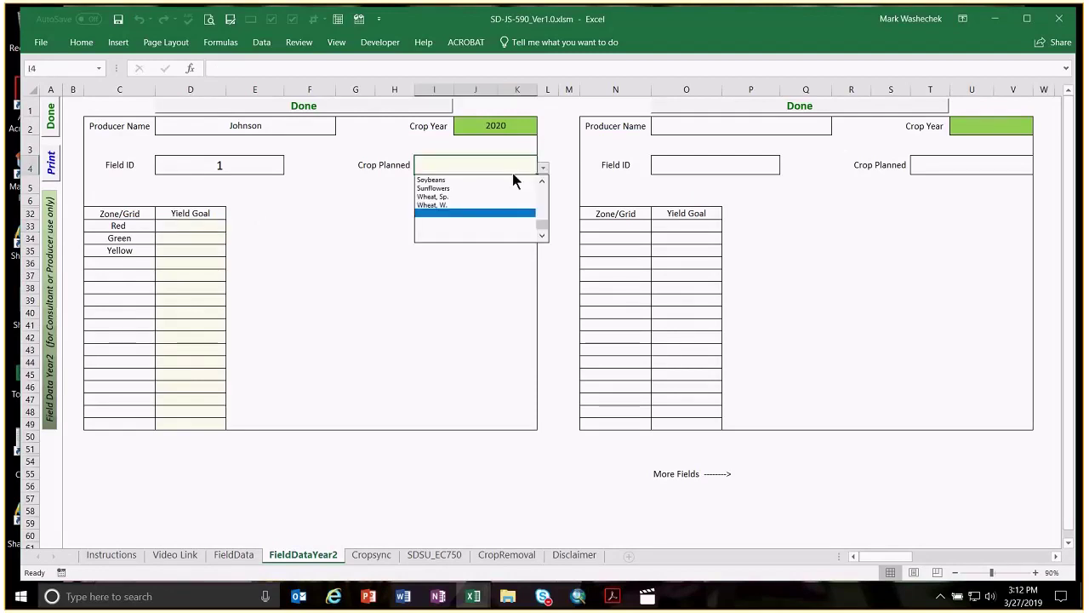
left_click(471, 177)
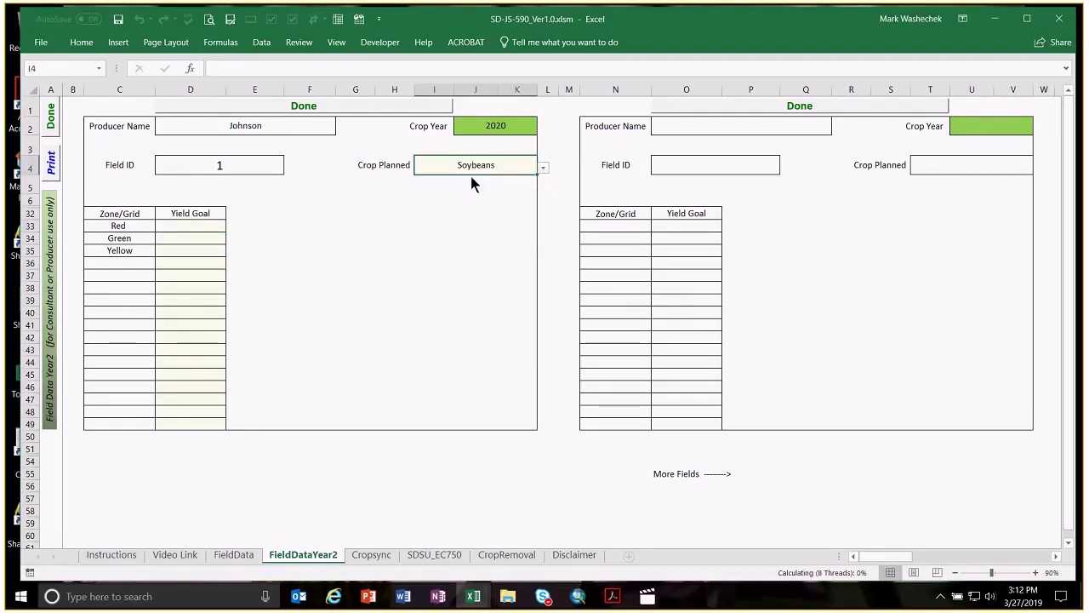
Step: Enter year 2 yield goals of 40 for Red, 50 for Green and 60 for Yellow, and finish the year 2 entry
left_click(198, 224)
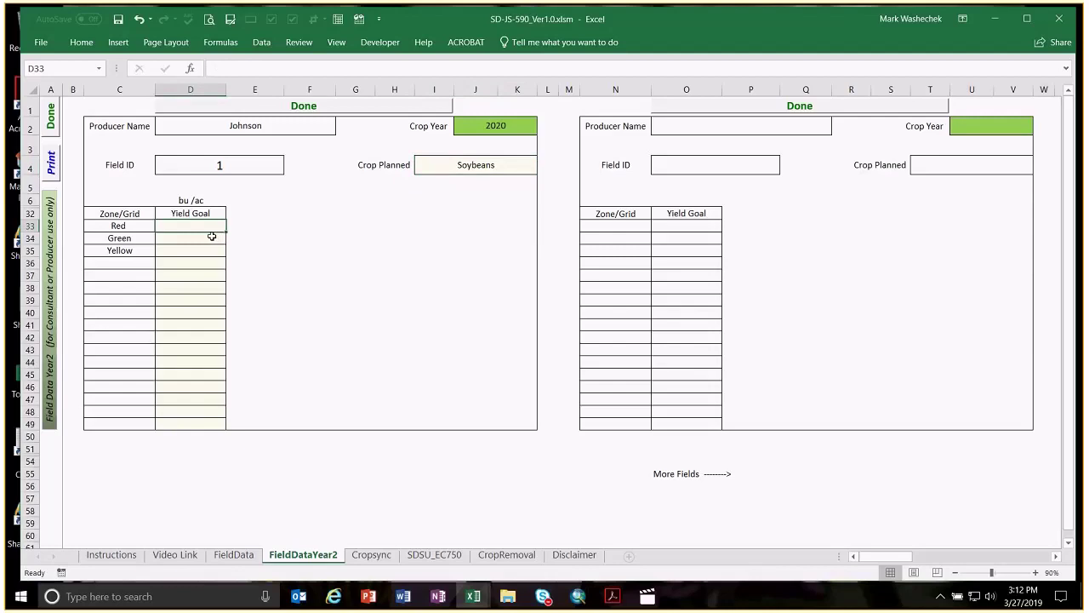
type("40")
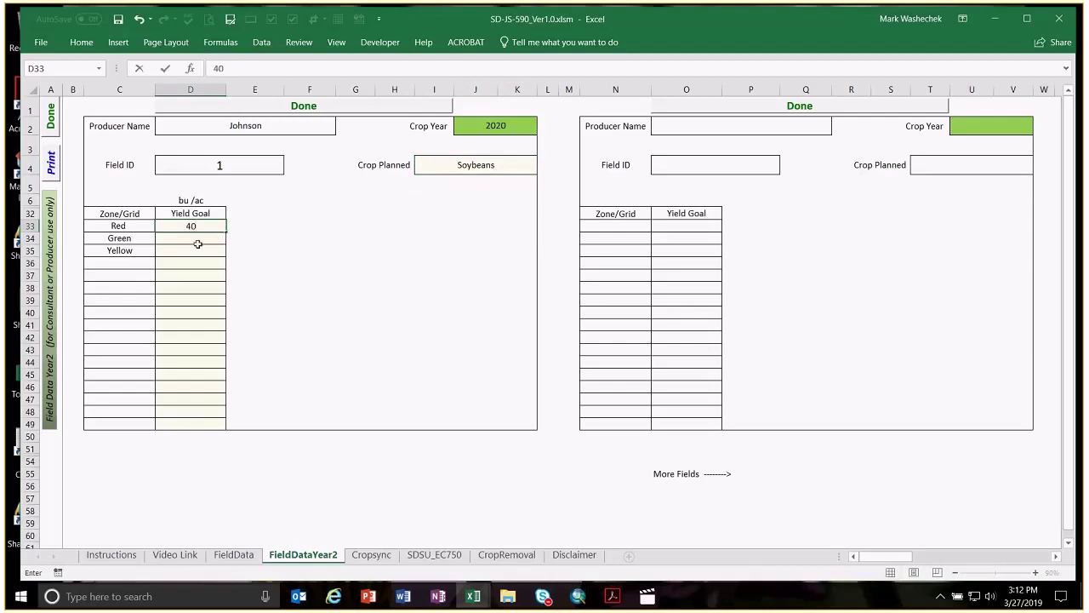
left_click(198, 240)
type("50")
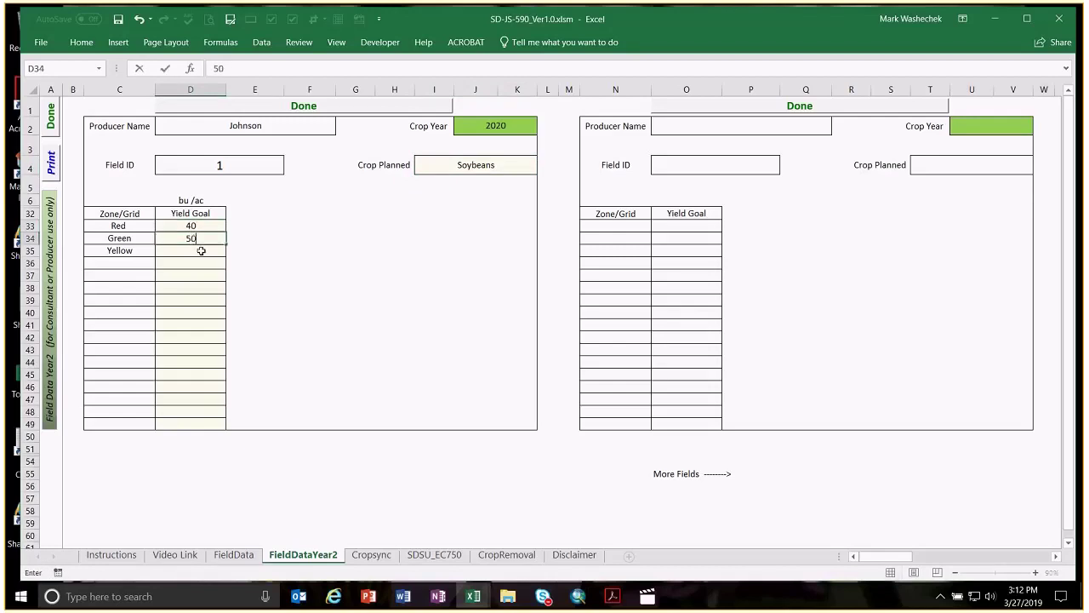
left_click(201, 250)
type("6")
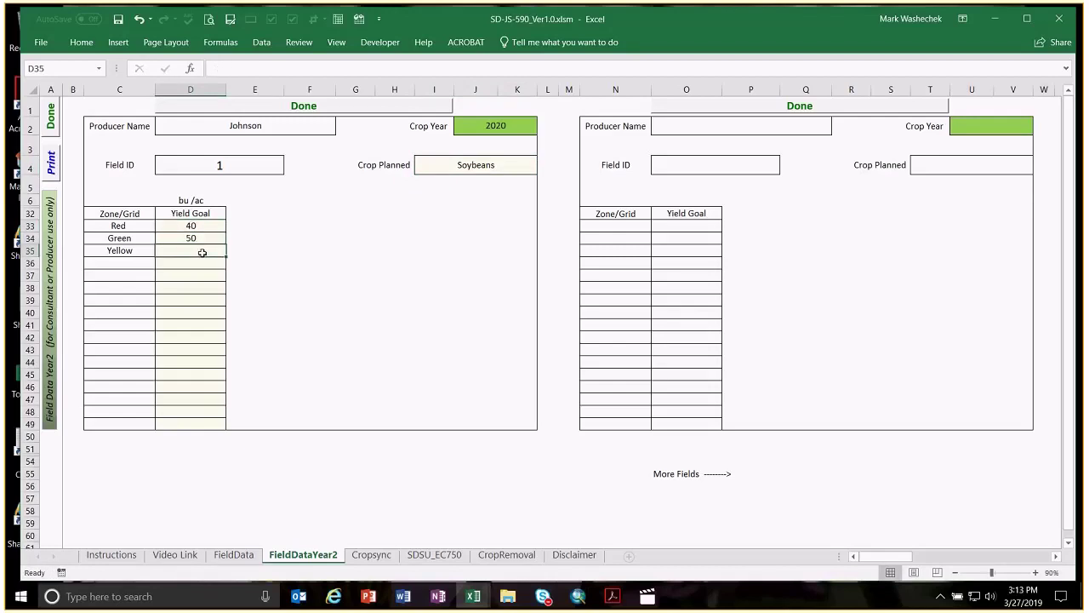
type("0")
left_click(206, 263)
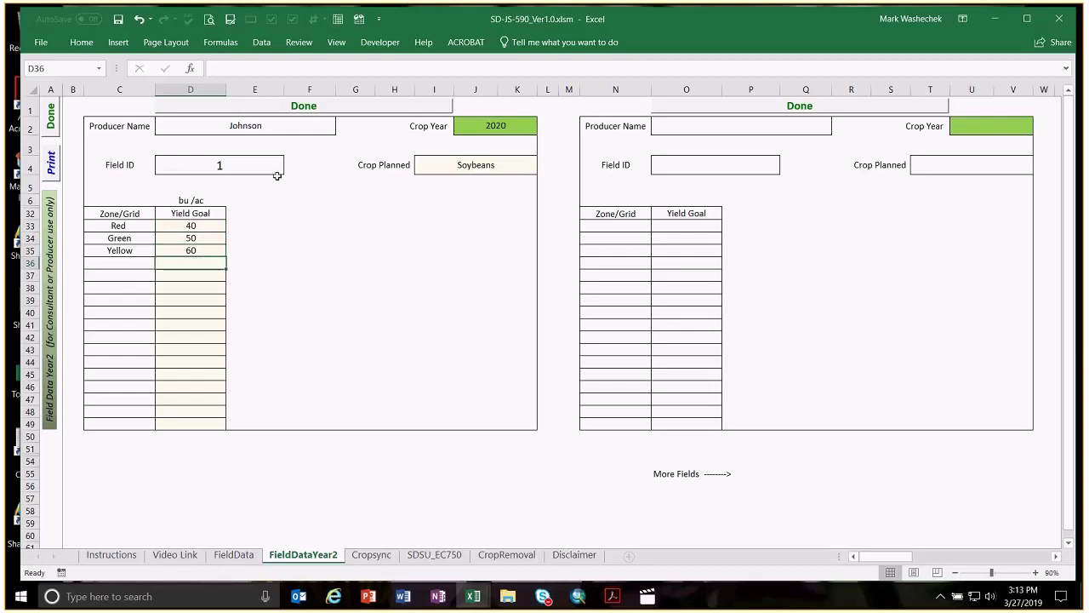
left_click(353, 108)
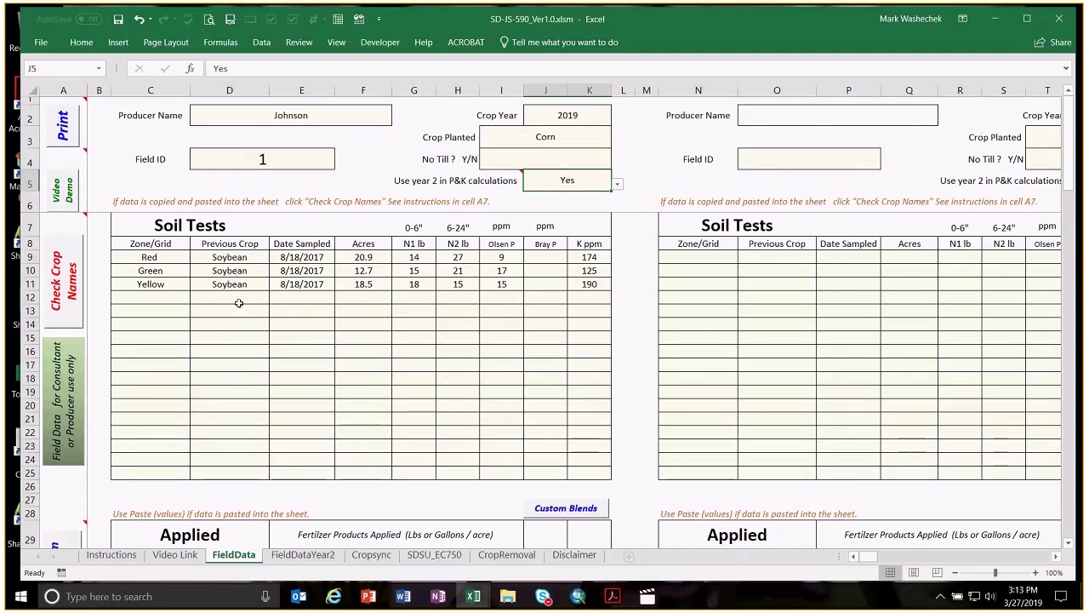
Step: Run the crop name check and match the unrecognised crop Soybean to Soybeans on the Cropsync sheet
left_click(65, 291)
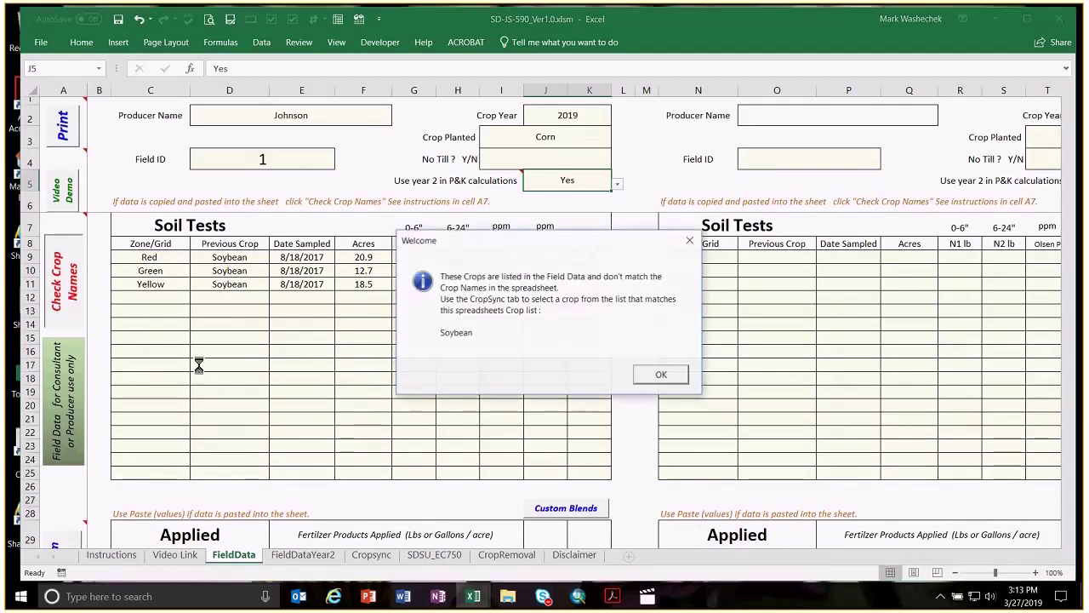
left_click(663, 374)
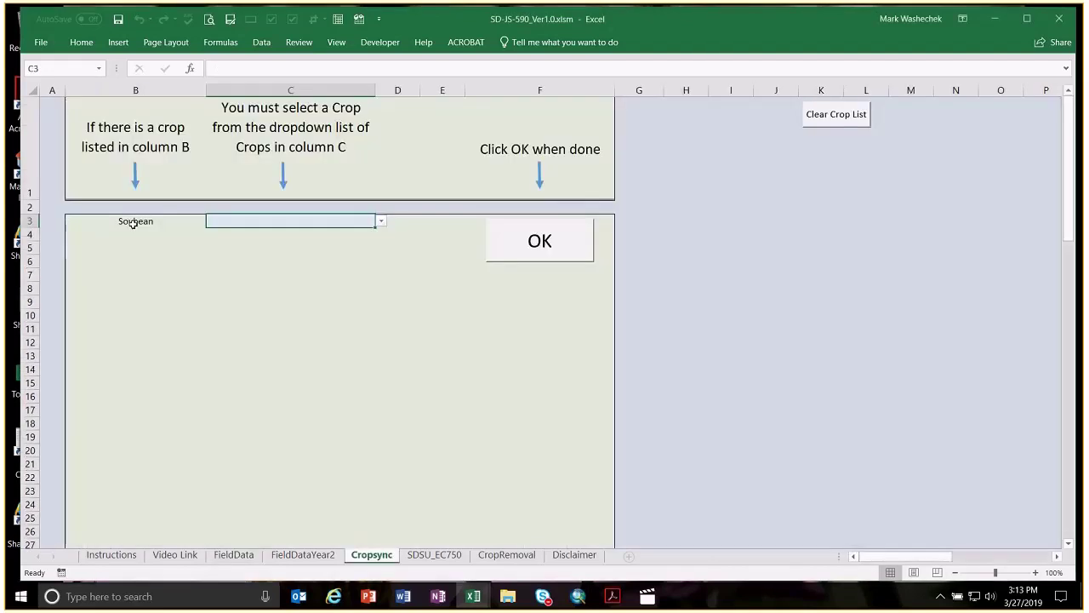
left_click(381, 224)
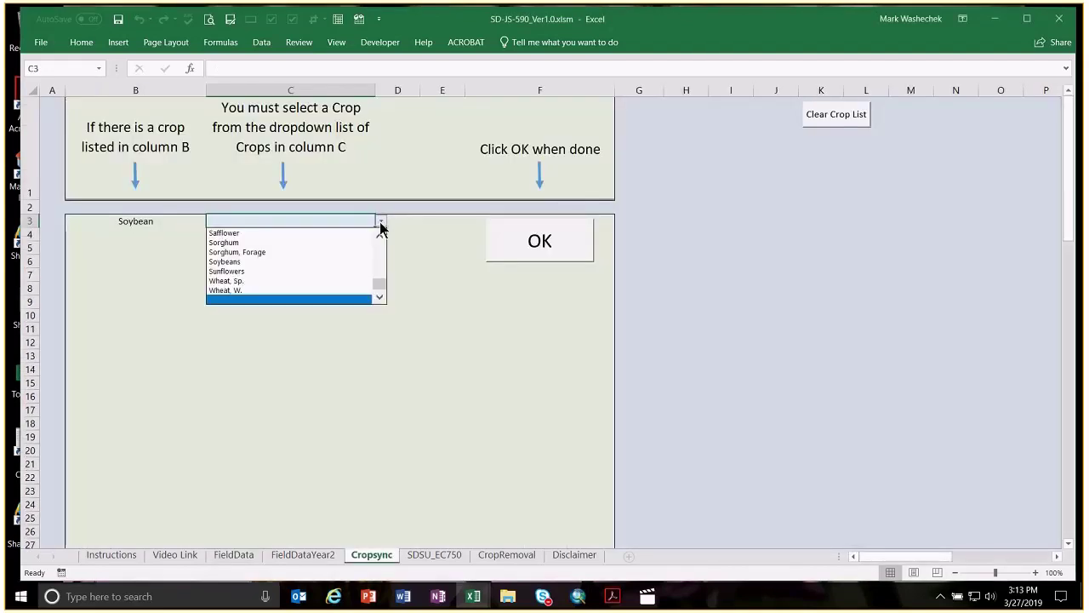
left_click(238, 267)
left_click(554, 242)
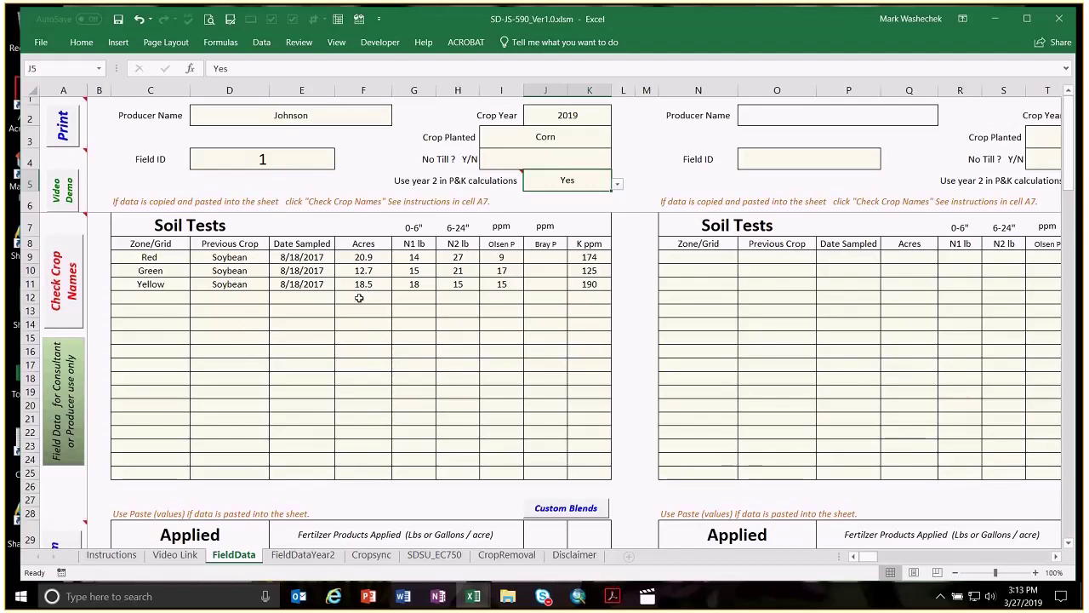
Step: Enter field 1's yield goals in the Applied section: 150 for Red, 175 for Green and 200 for Yellow
scroll(356, 296, "down", 1)
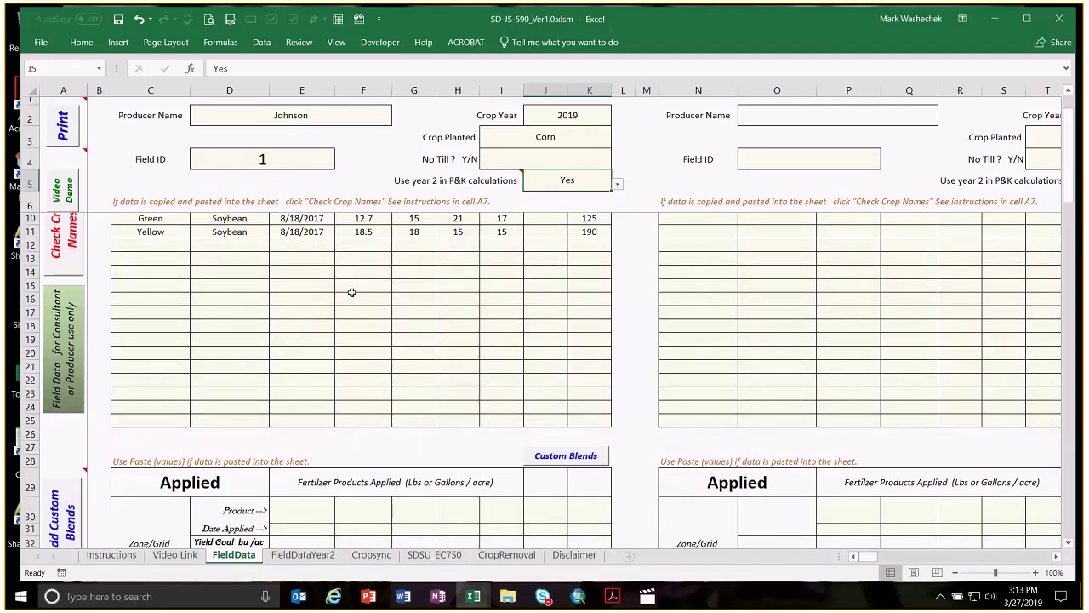
scroll(351, 292, "down", 5)
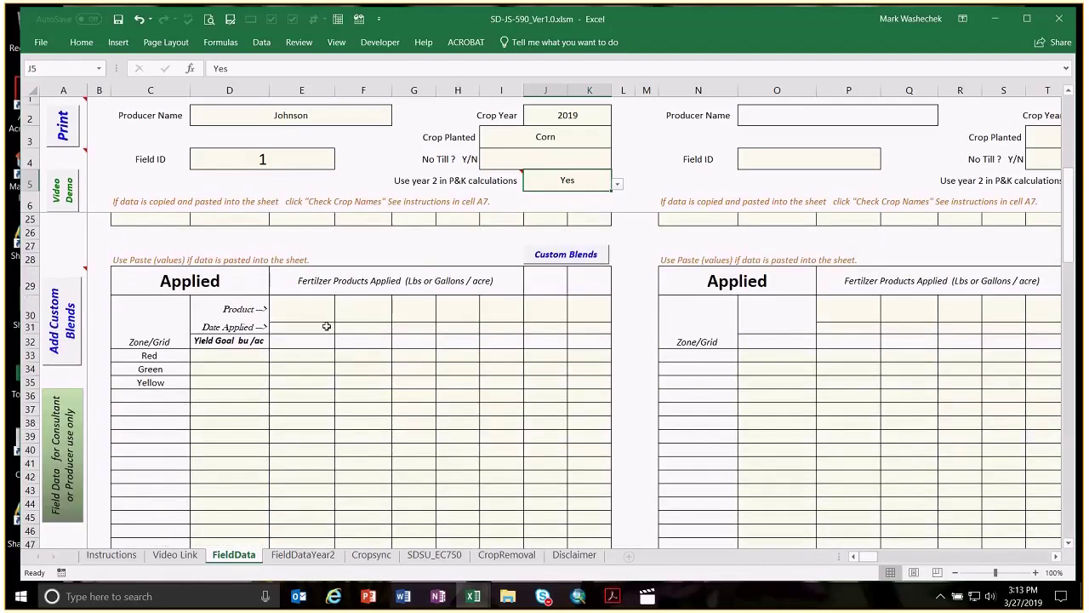
left_click(245, 357)
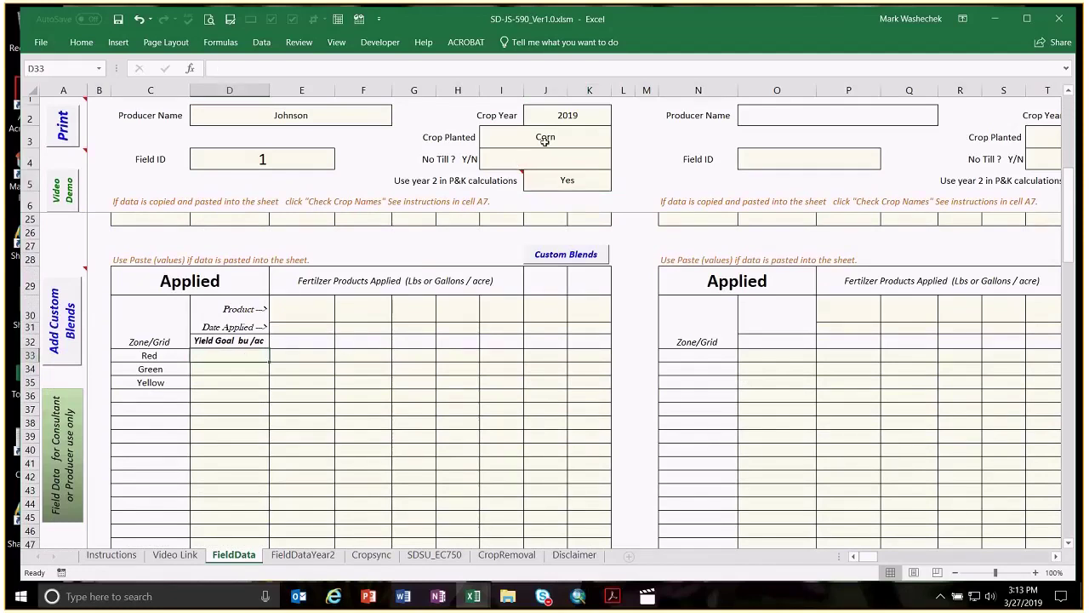
type("1")
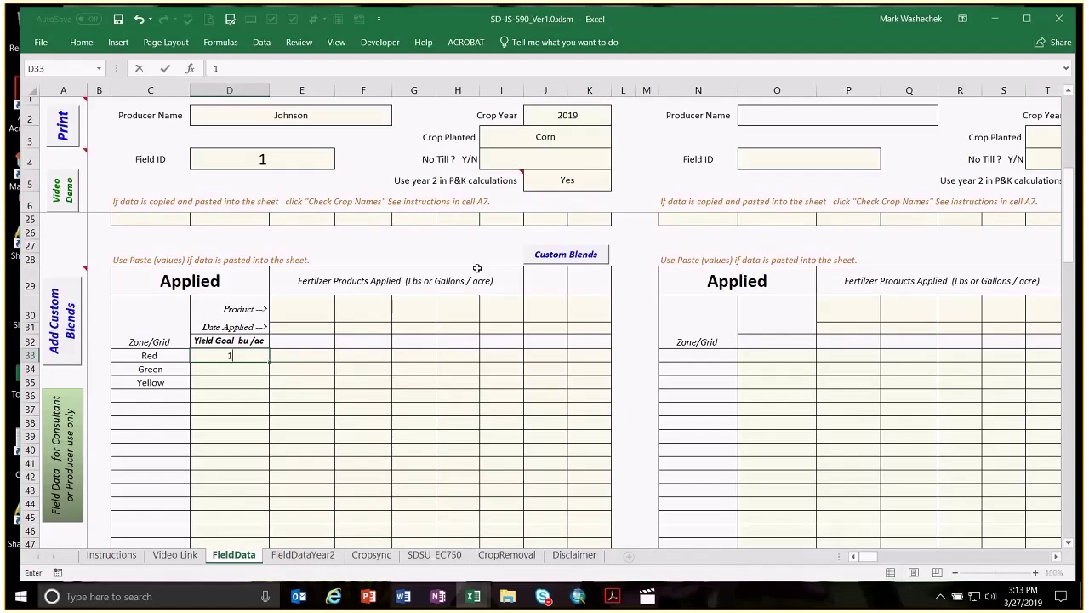
type("50")
key("Return")
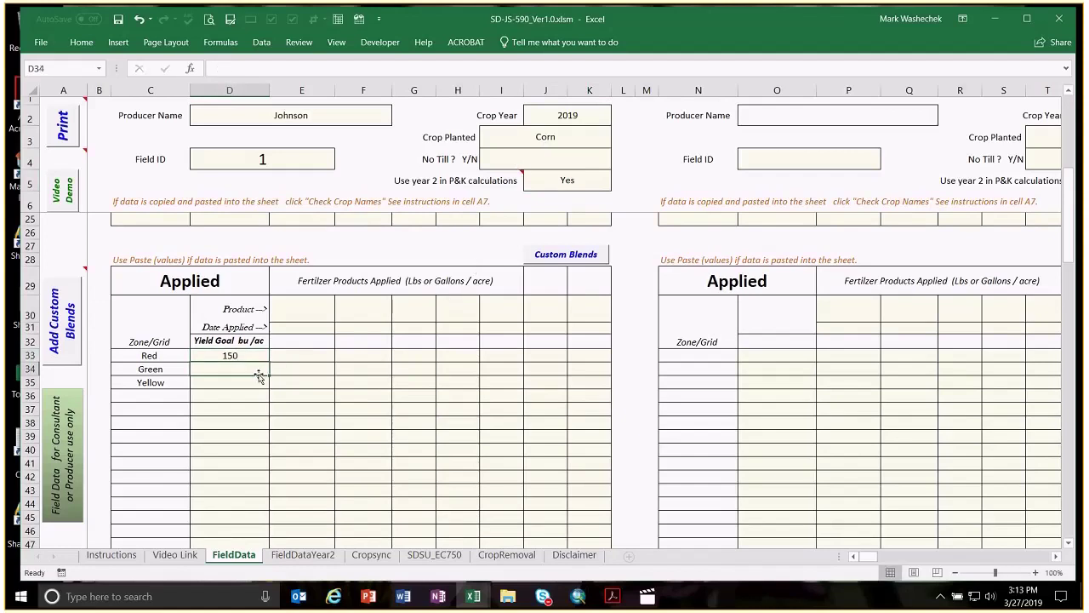
type("175")
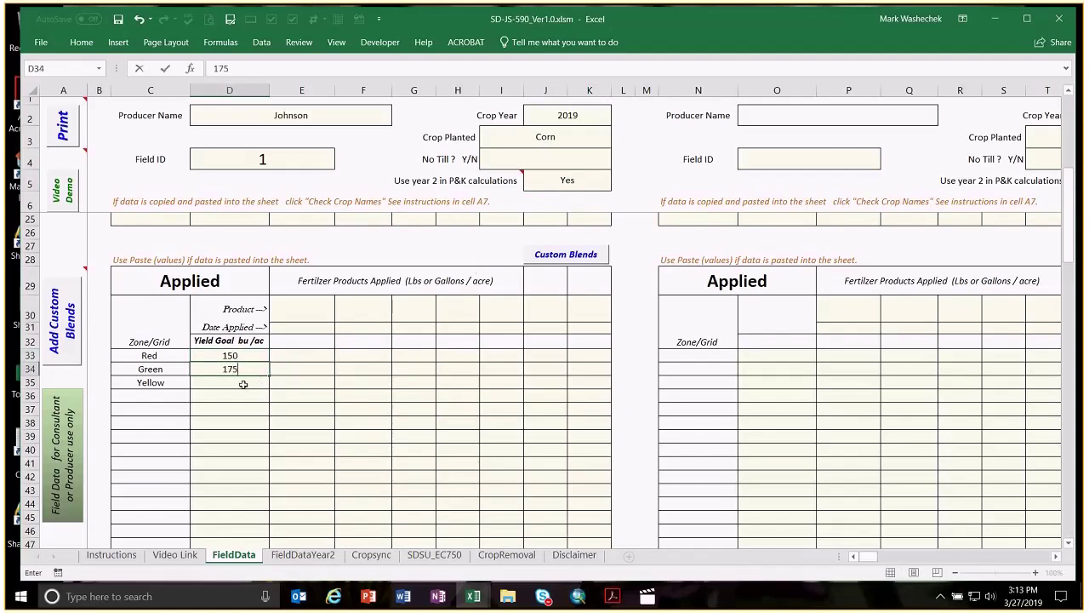
key("Return")
type("200")
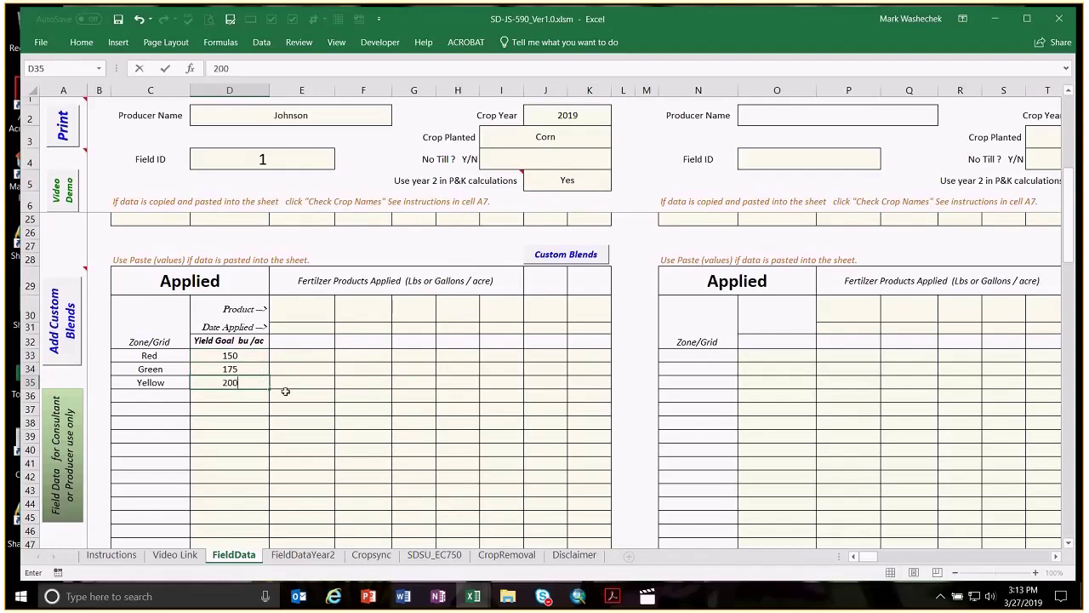
Step: Choose 10-50-0 and 0-0-60 as the first two fertilizer products applied on field 1
left_click(328, 317)
left_click(339, 317)
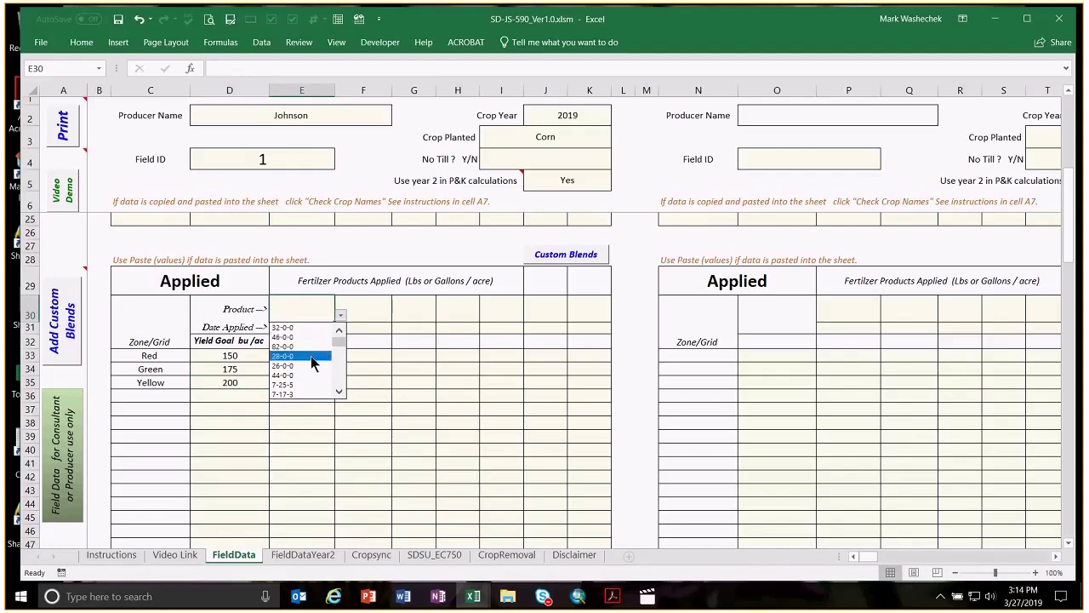
scroll(338, 345, "down", 2)
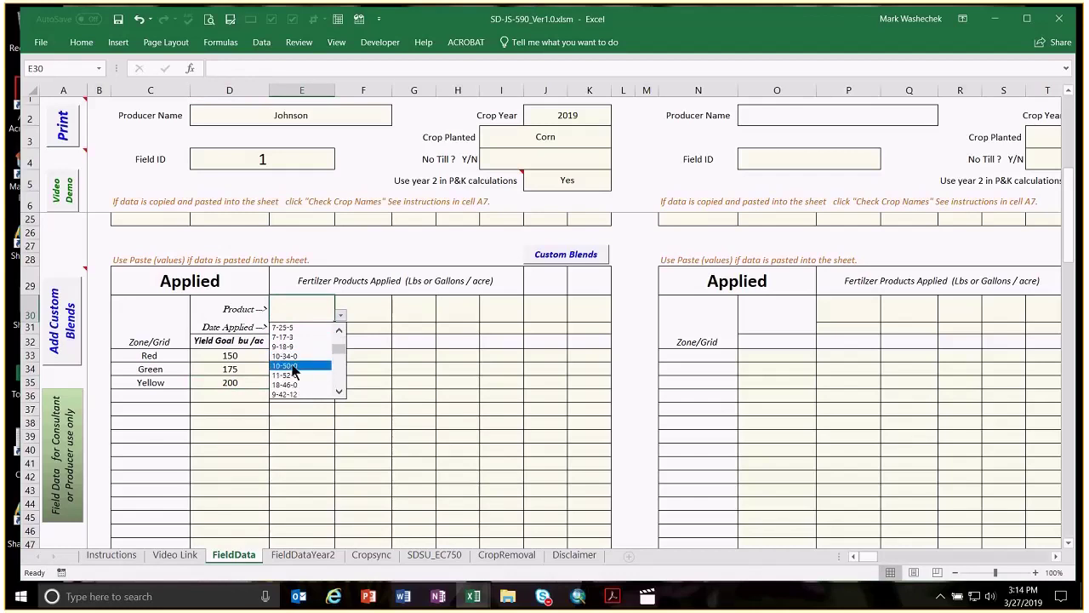
left_click(293, 367)
left_click(364, 307)
left_click(398, 317)
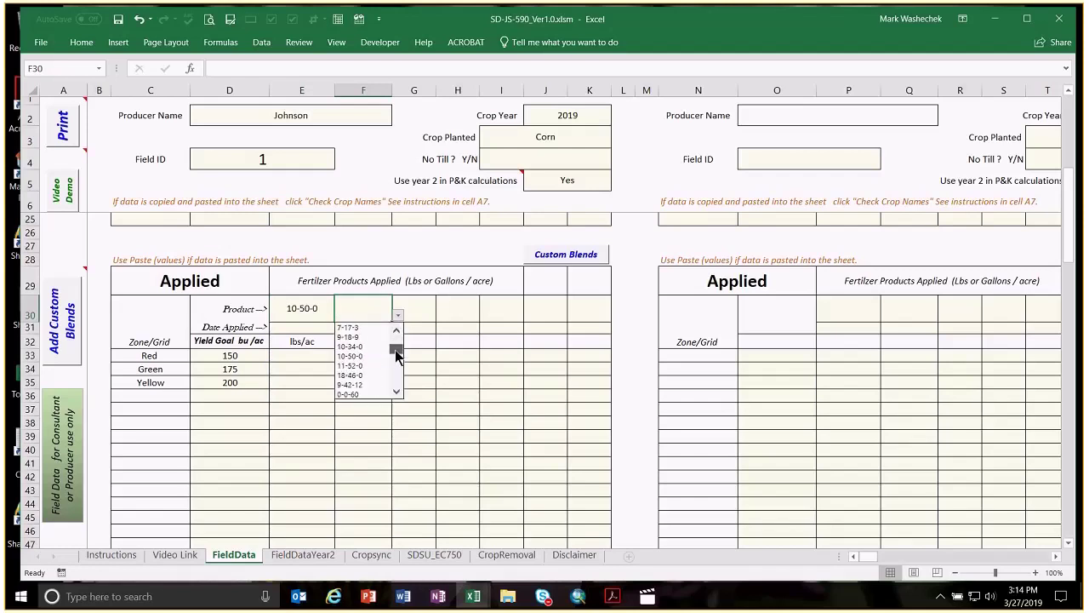
left_click(357, 385)
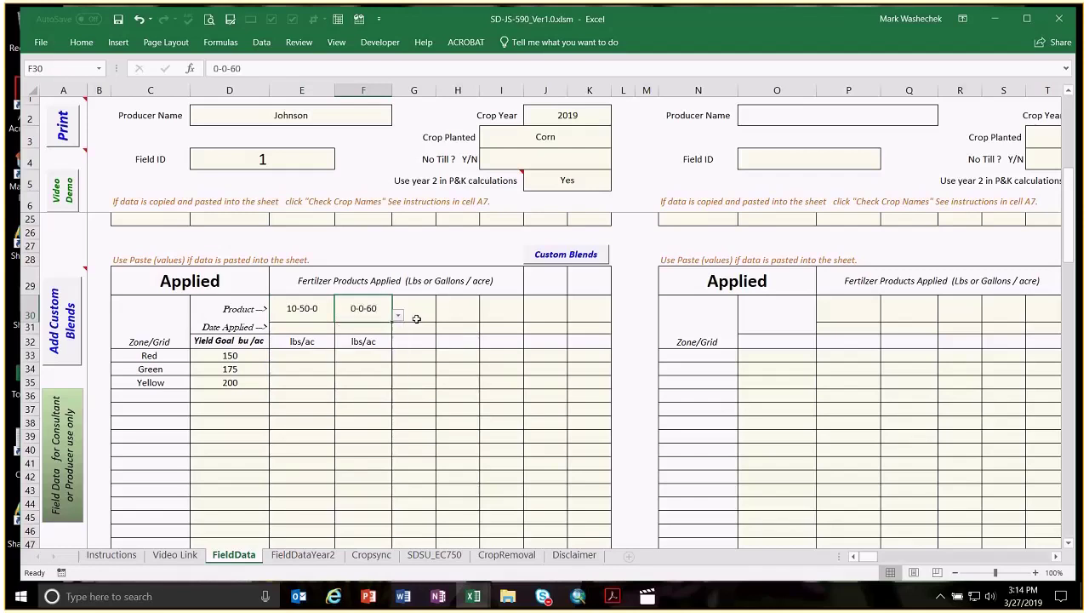
left_click(416, 319)
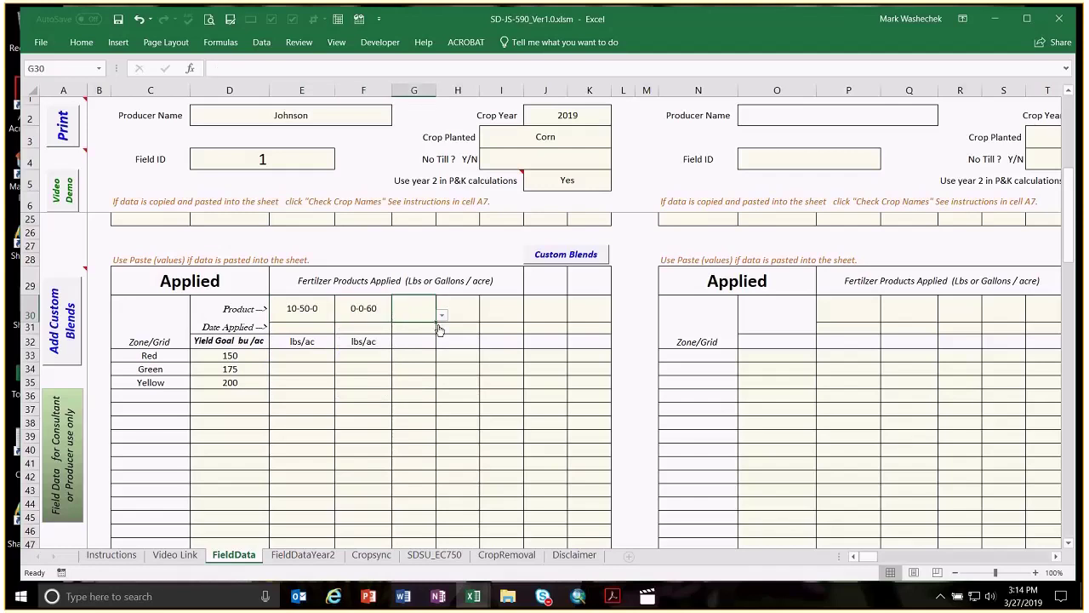
Step: Define Blend 1 as a dry custom blend with .397 pounds of N and finish the Custom Blends form
left_click(549, 256)
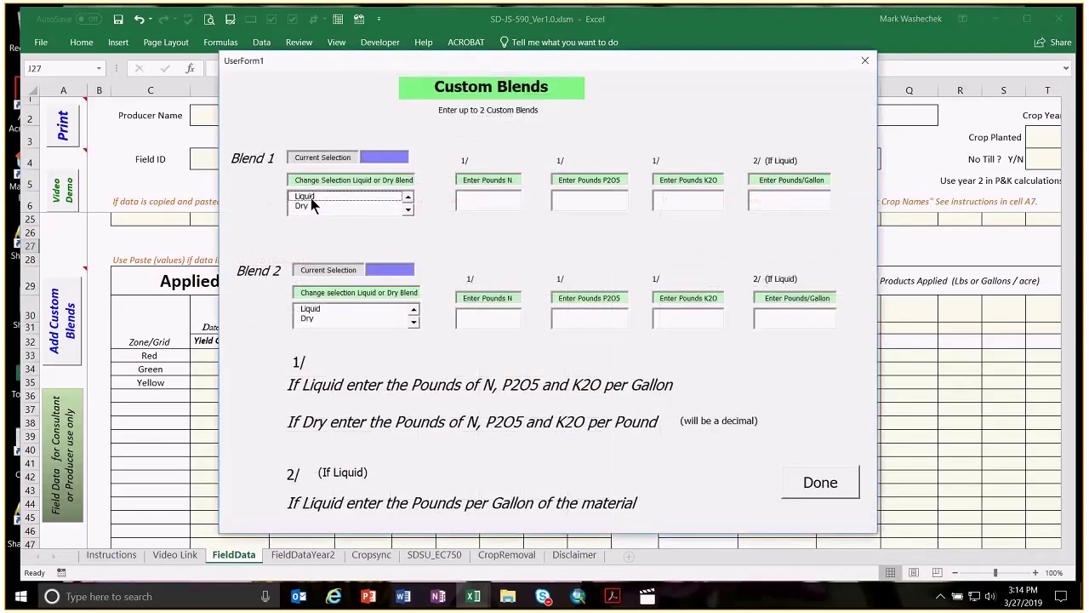
left_click(311, 204)
left_click(481, 200)
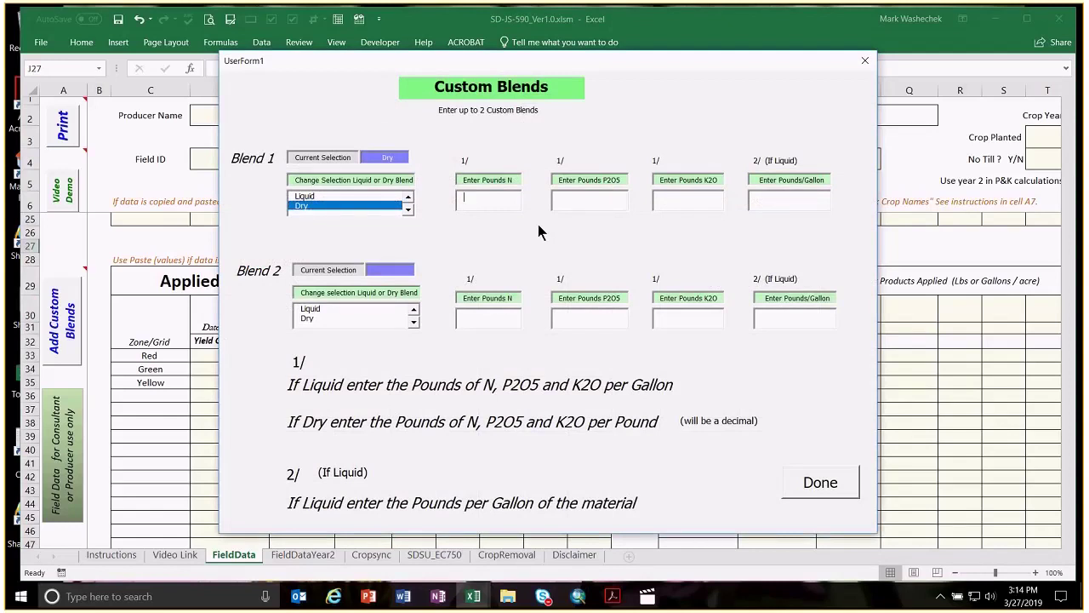
type(".397")
left_click(584, 202)
left_click(820, 483)
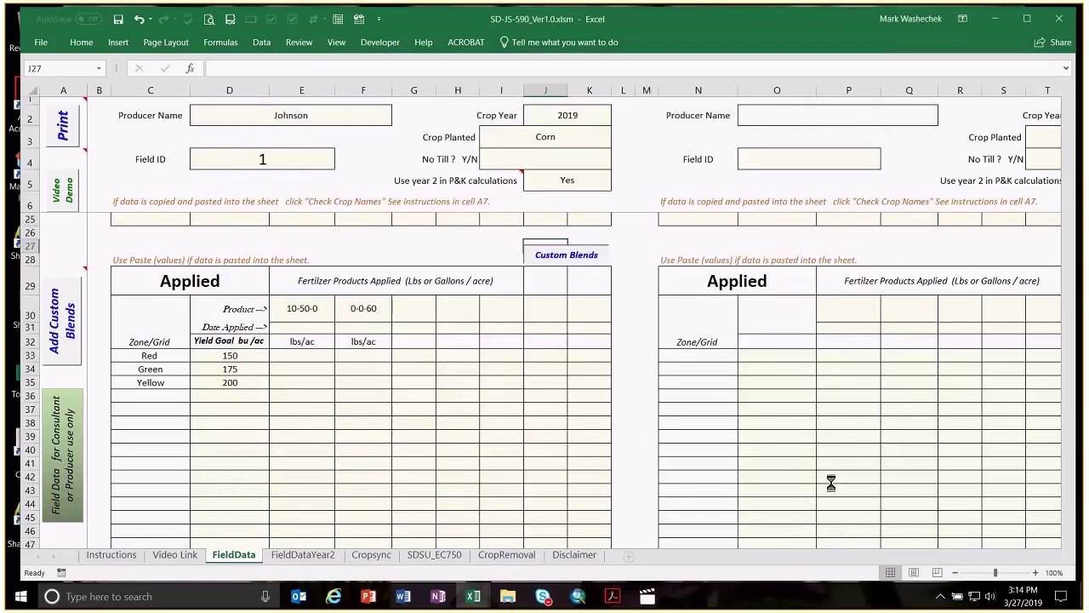
Step: Select Blend1 as the product in field 1's first custom blend column
left_click(554, 308)
left_click(575, 316)
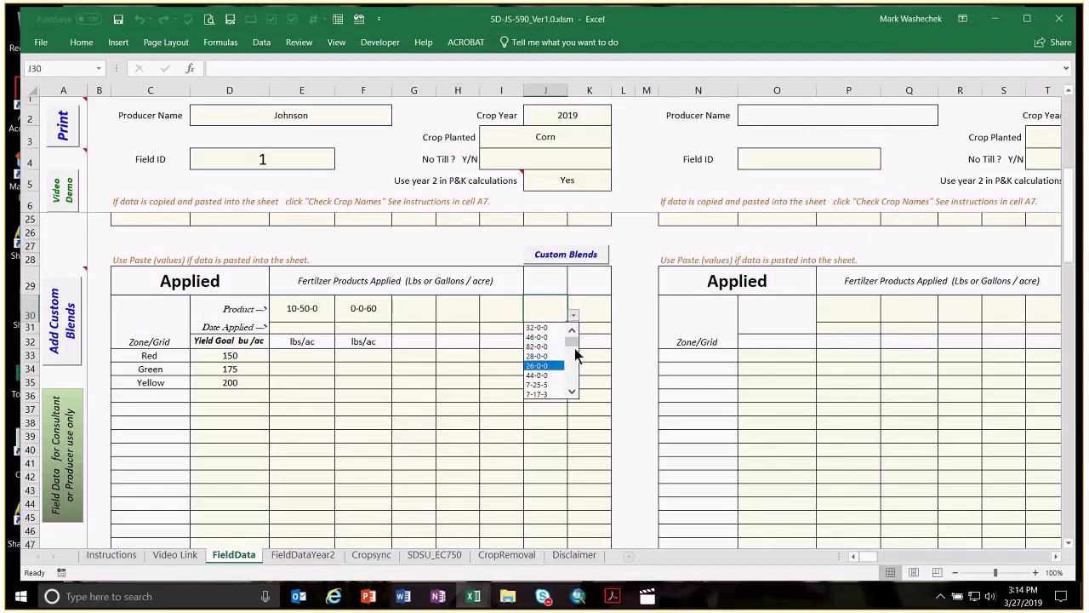
left_click_drag(577, 340, 575, 380)
left_click(544, 385)
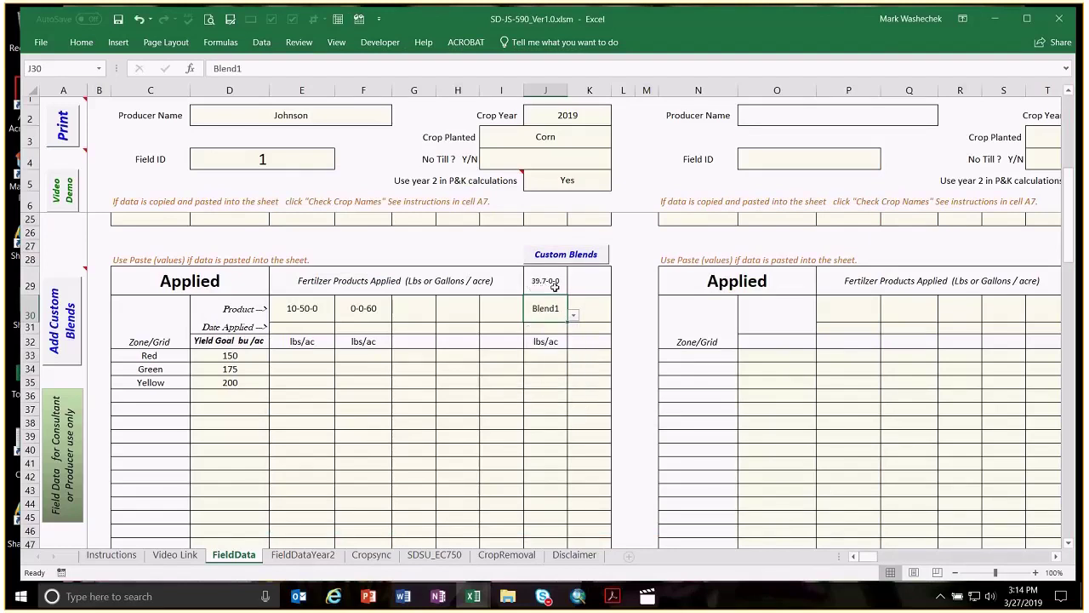
left_click(559, 343)
key("Return")
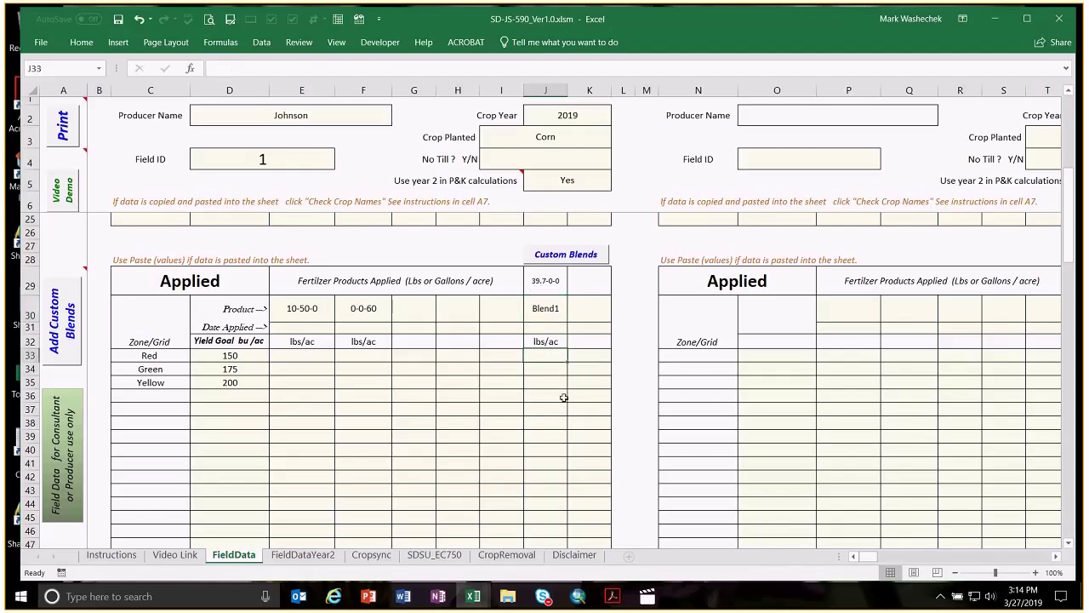
Step: Show the fertilizer recommendations, acknowledge the message and select P2O5 as field 1's nutrient to balance
left_click(316, 356)
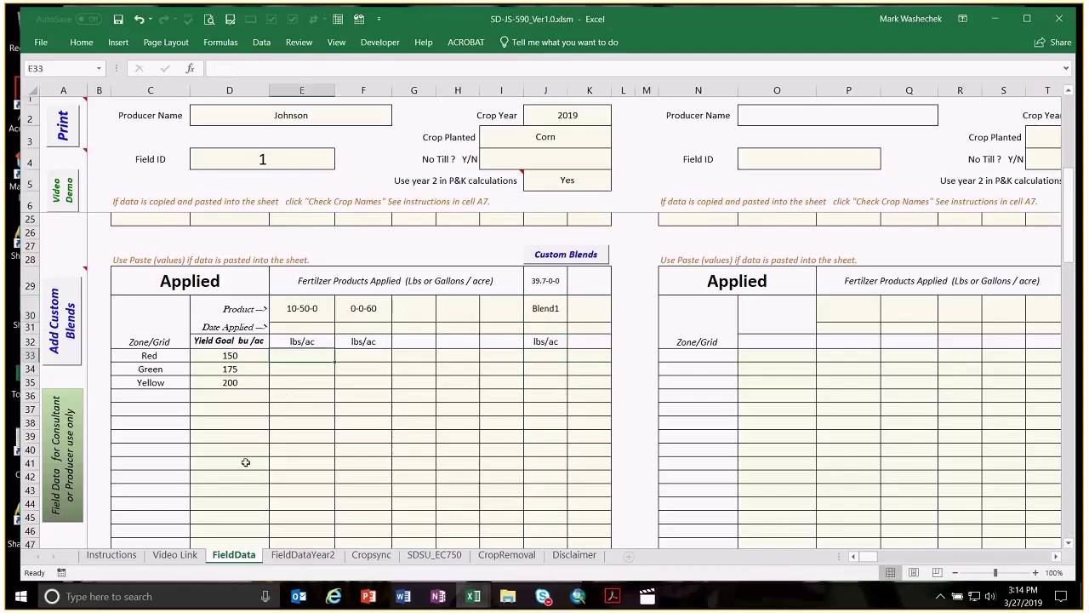
scroll(238, 456, "down", 3)
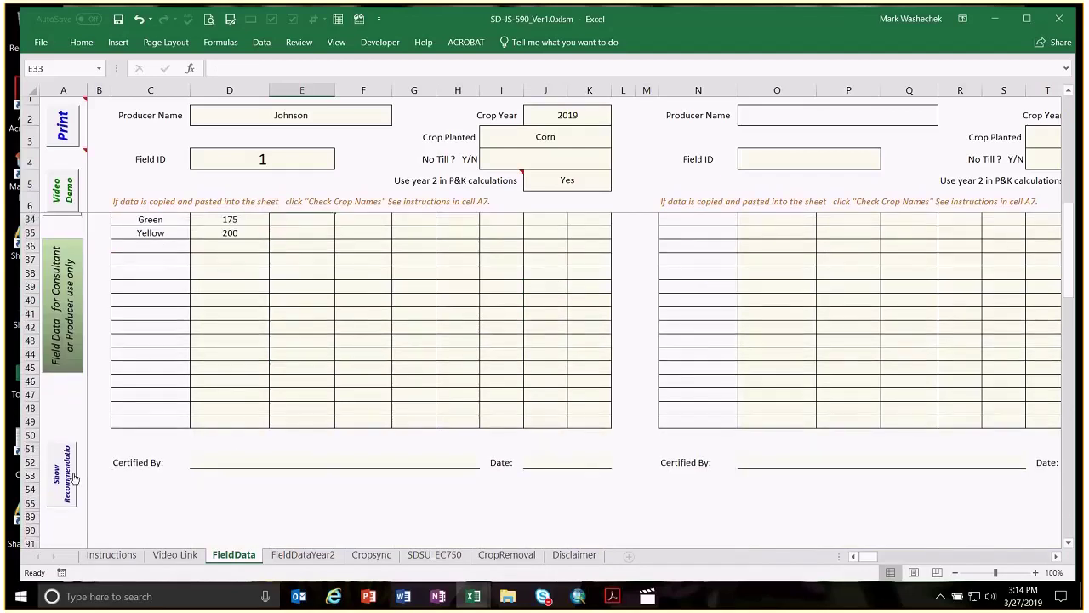
left_click(62, 480)
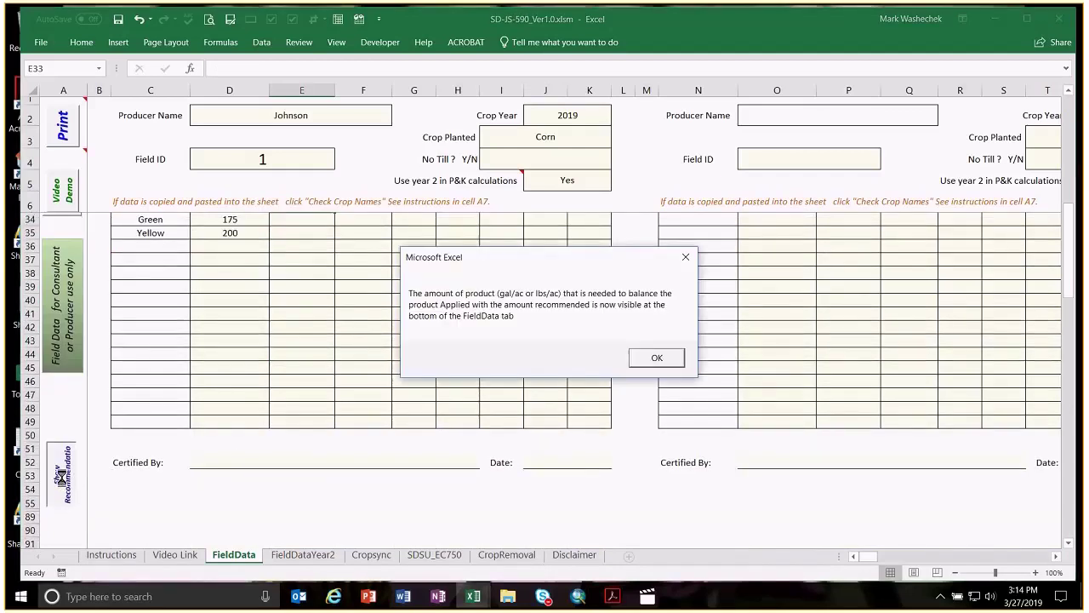
left_click(651, 358)
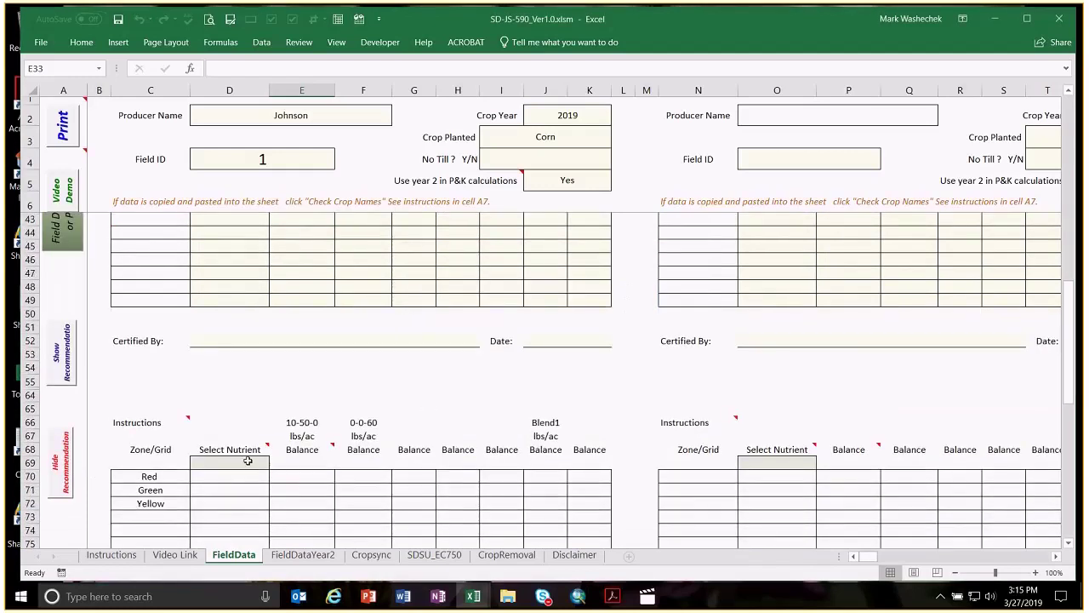
left_click(247, 461)
left_click(275, 463)
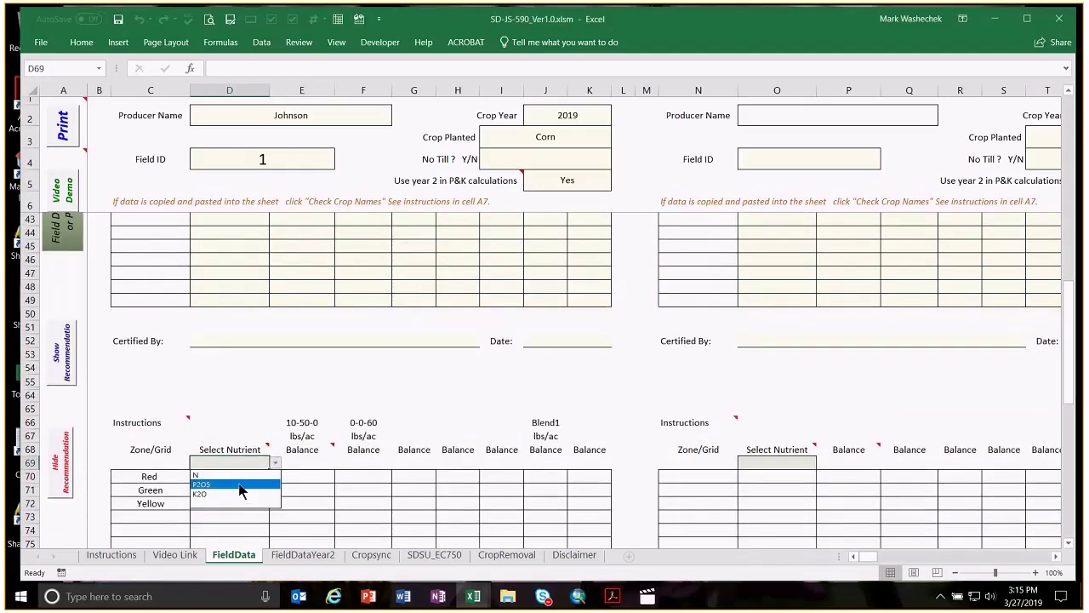
left_click(239, 485)
Step: Copy the 10-50-0 balances for Red, Green and Yellow and paste them as values into the applied 10-50-0 rates
left_click_drag(307, 477, 306, 502)
right_click(310, 491)
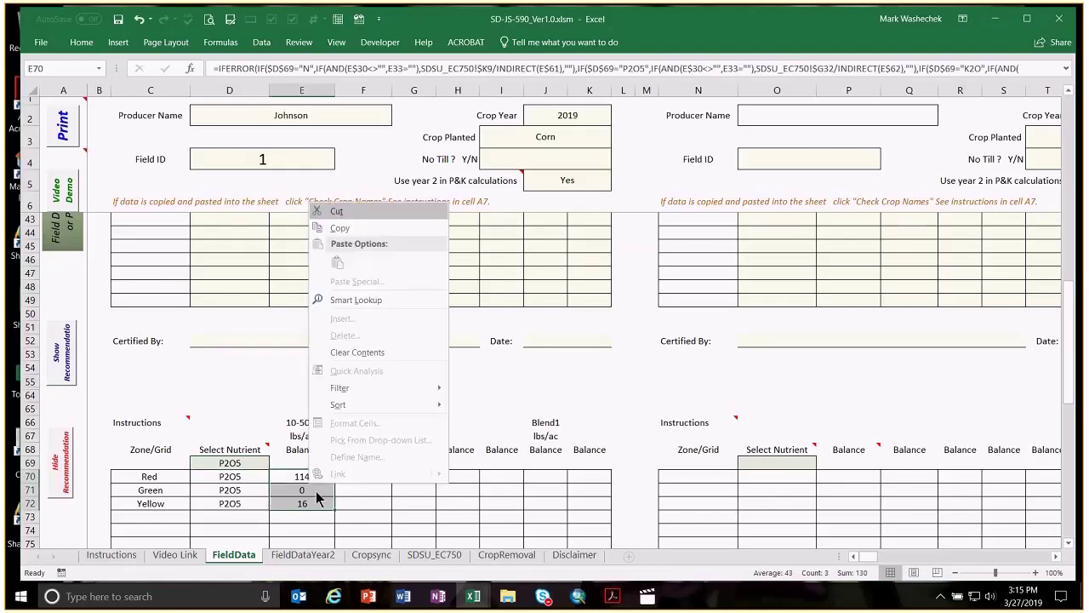
left_click(340, 228)
scroll(364, 364, "up", 6)
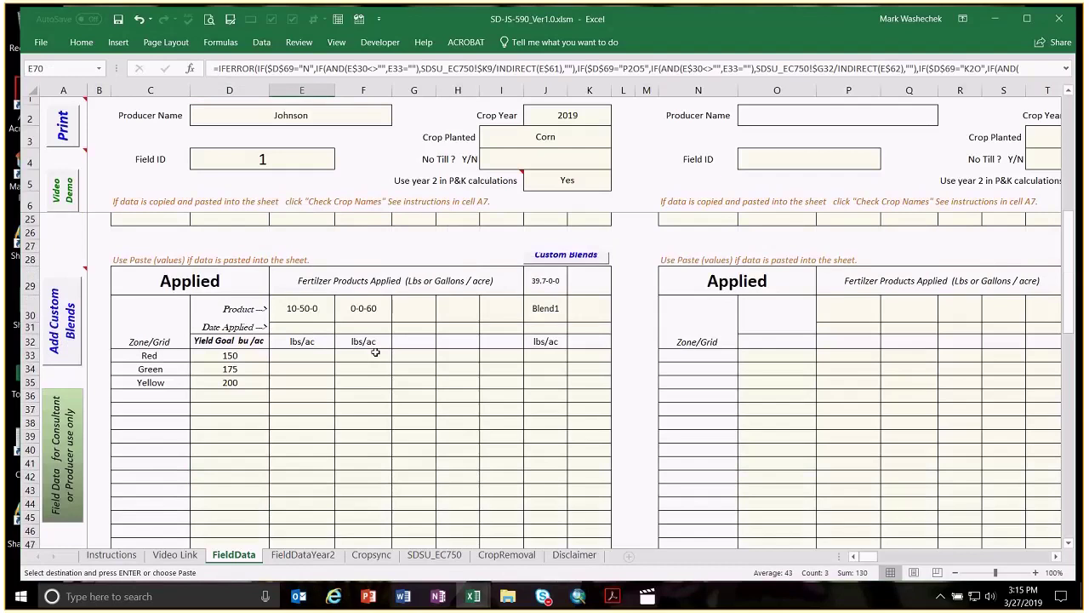
right_click(297, 355)
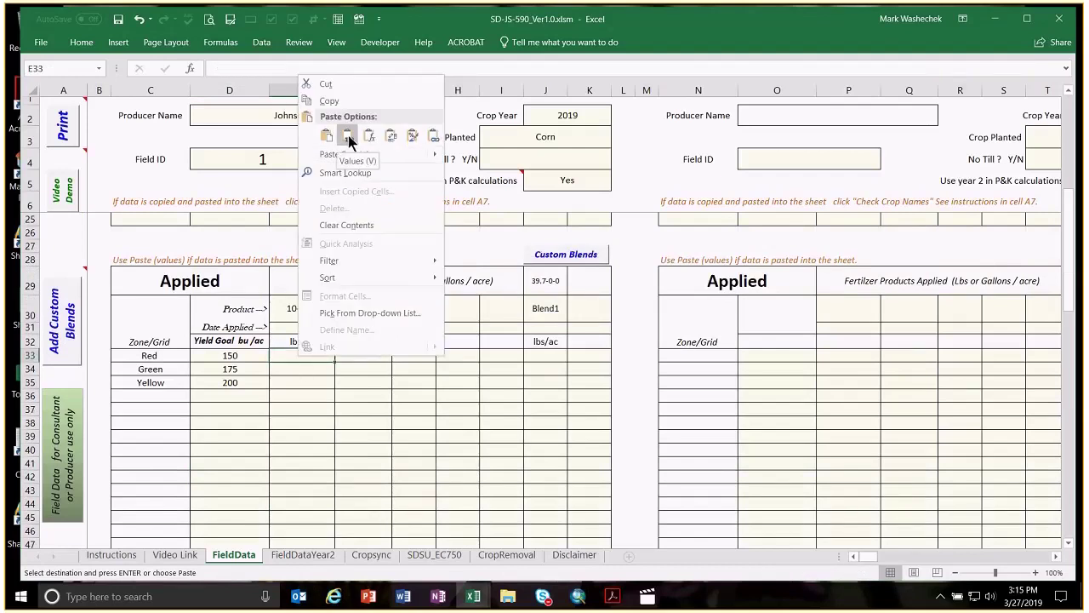
left_click(347, 136)
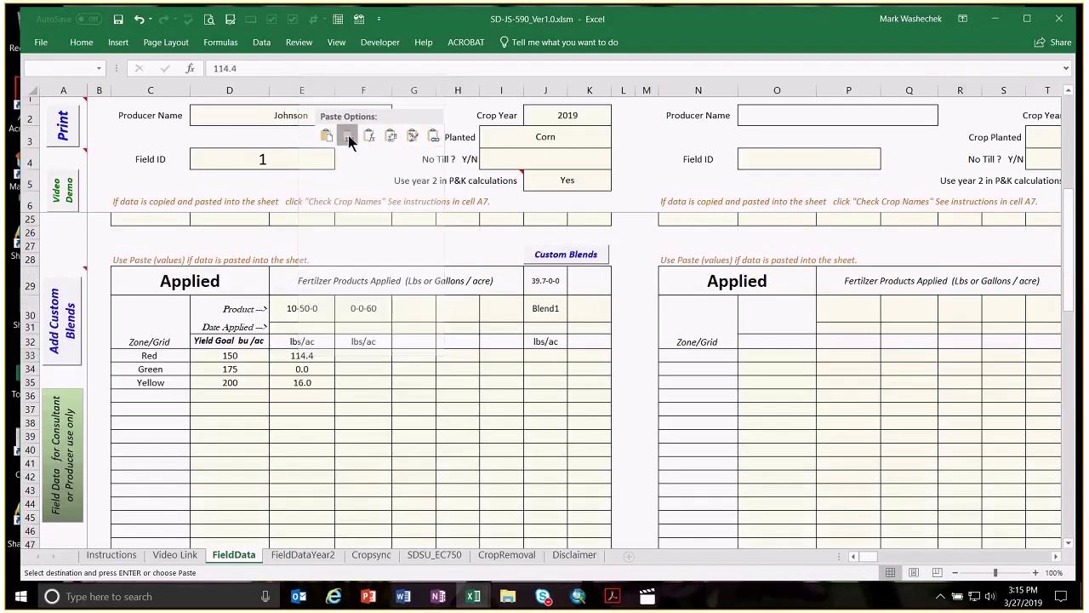
Step: Change field 1's nutrient selection in the recommendations to K2O
left_click(366, 355)
scroll(366, 373, "down", 2)
scroll(366, 372, "down", 3)
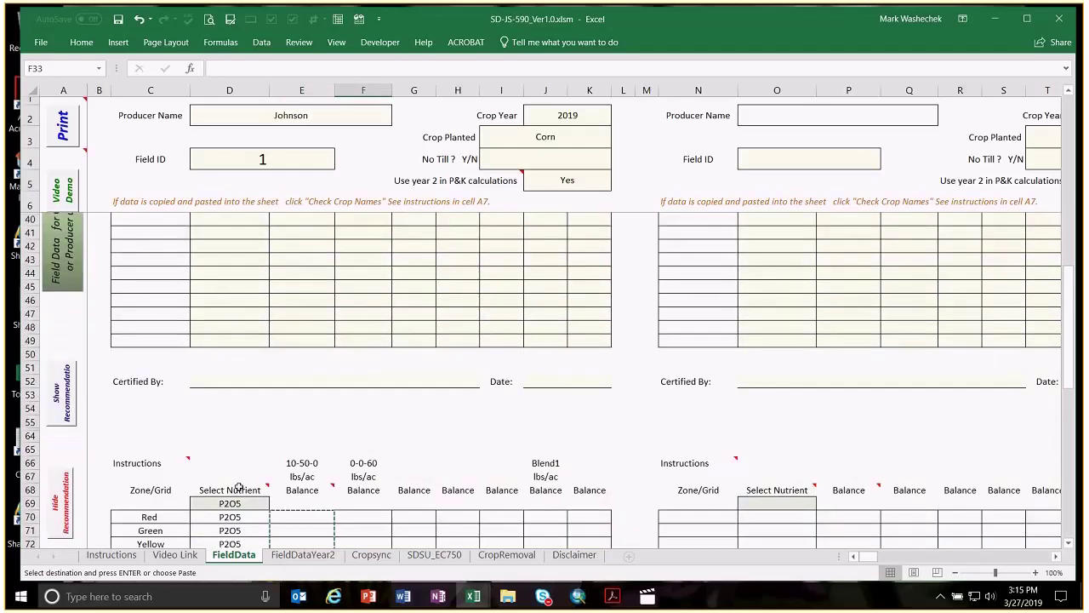
left_click(239, 503)
left_click(275, 504)
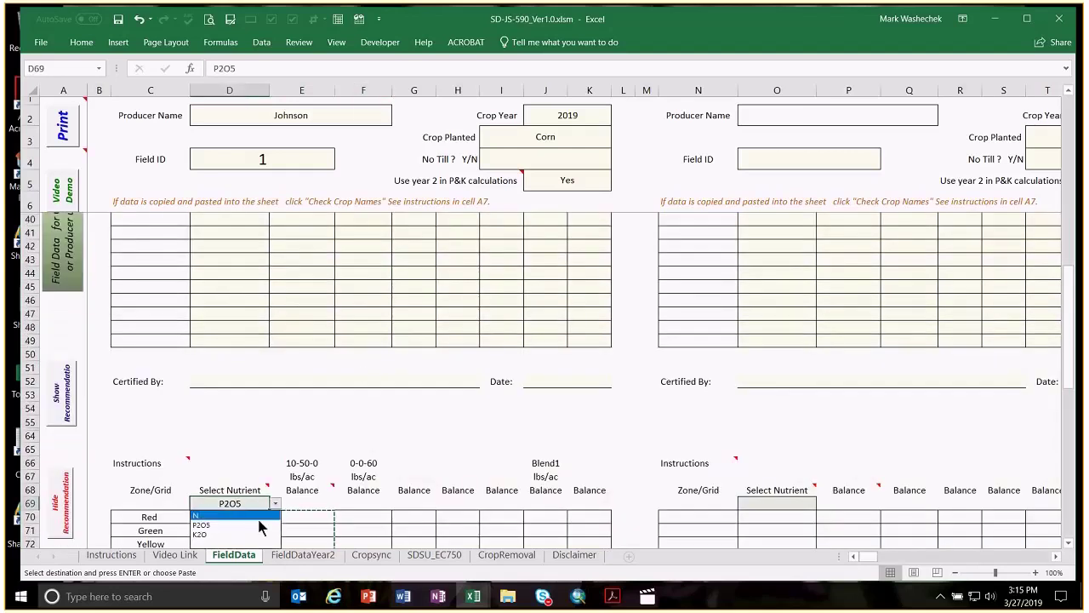
left_click(260, 534)
Step: Copy the 0-0-60 balances for Red, Green and Yellow and paste them as values into field 1's applied 0-0-60 rates
scroll(331, 413, "down", 1)
scroll(331, 413, "down", 1)
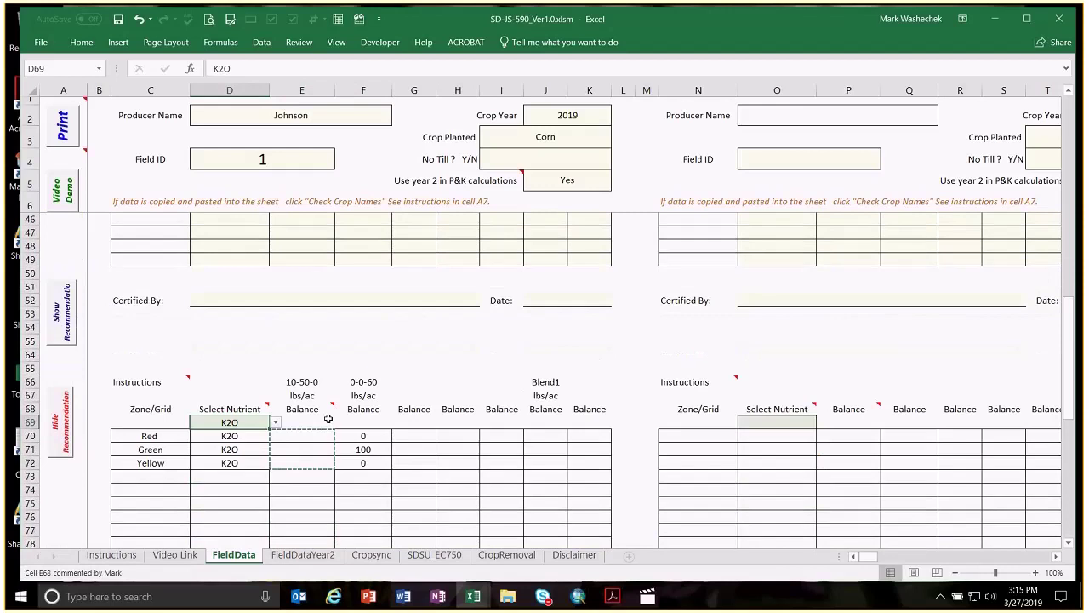
left_click_drag(364, 435, 368, 462)
right_click(369, 457)
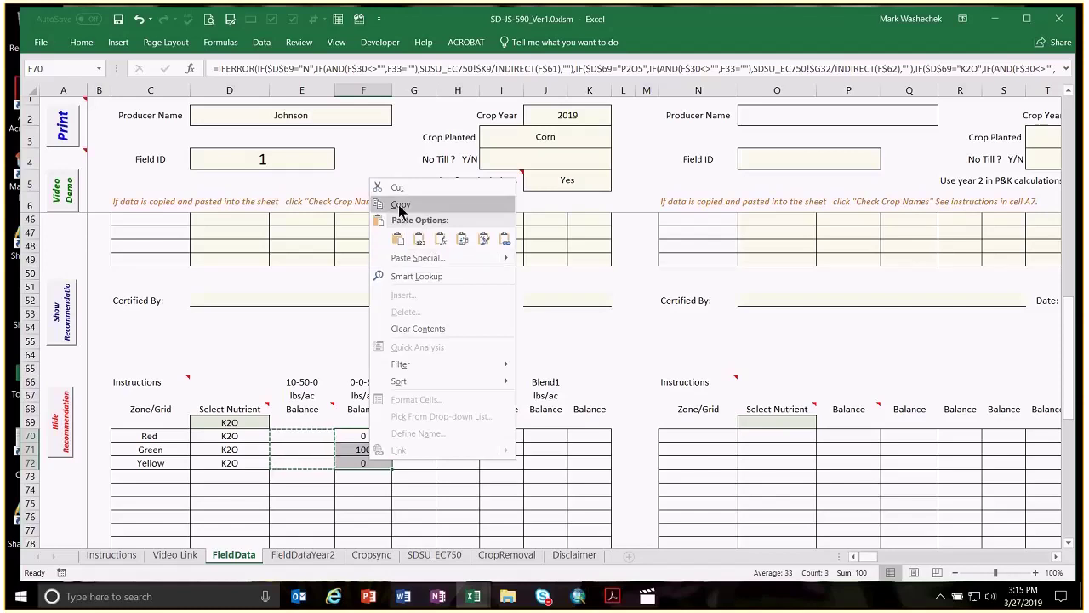
left_click(399, 210)
scroll(418, 396, "up", 5)
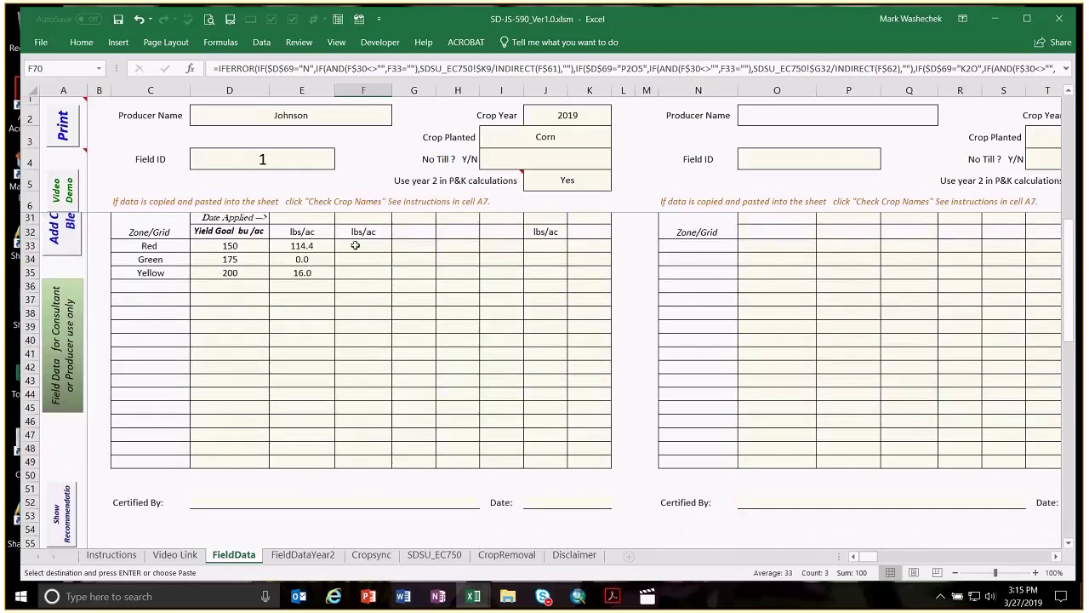
right_click(357, 249)
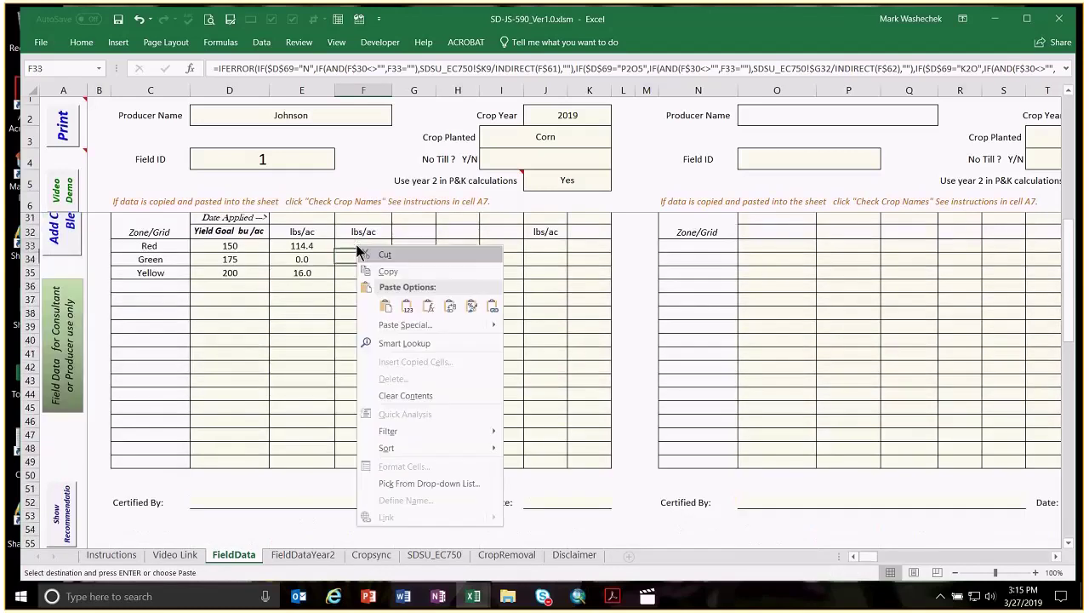
left_click(407, 307)
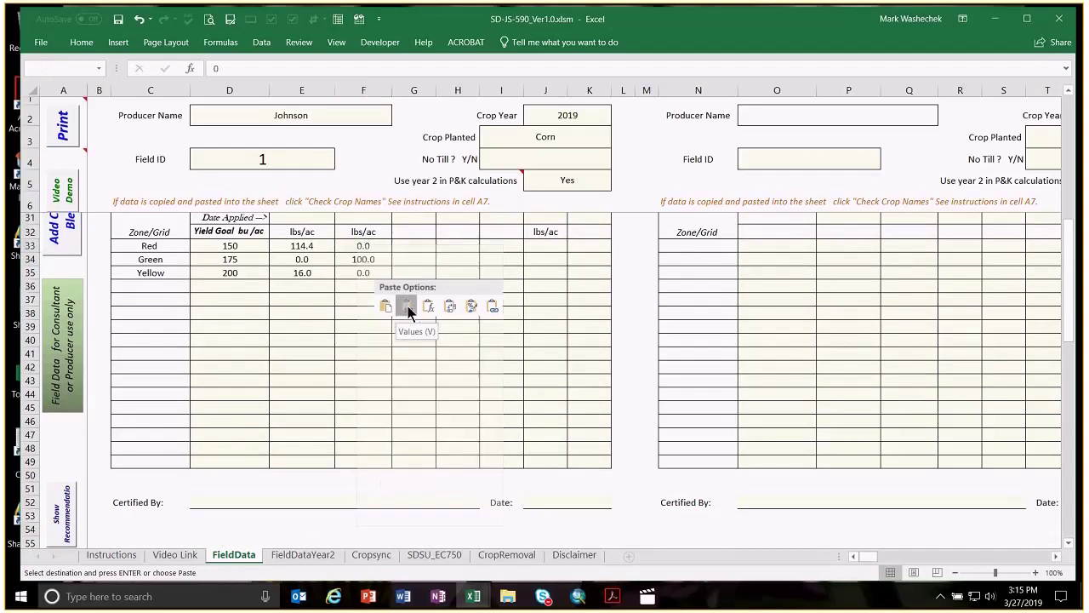
left_click(491, 318)
Step: Change field 1's nutrient selection in the recommendations to N
scroll(419, 451, "down", 5)
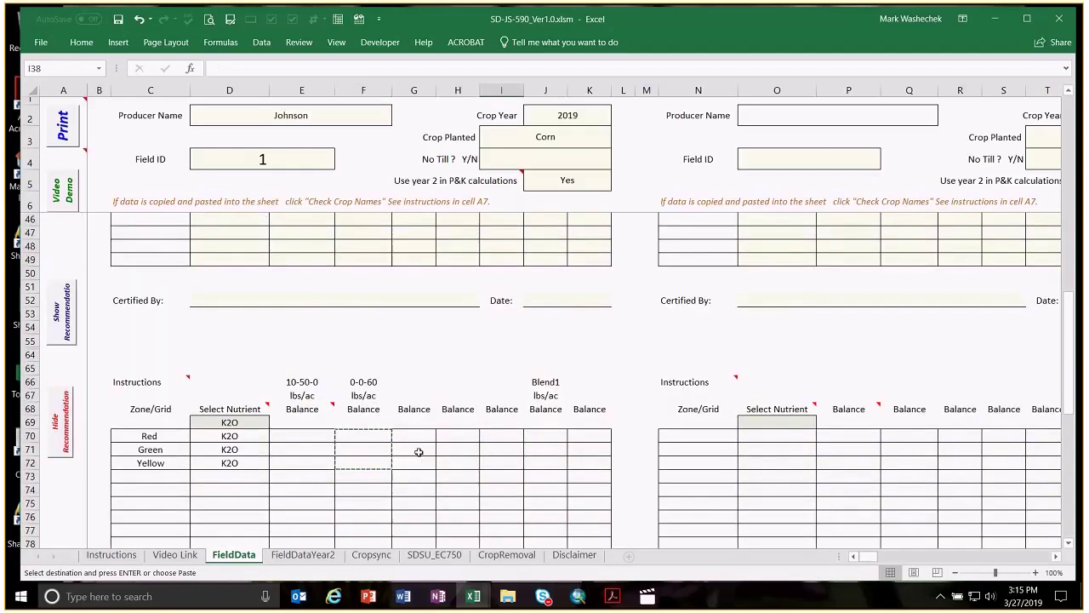
left_click(235, 423)
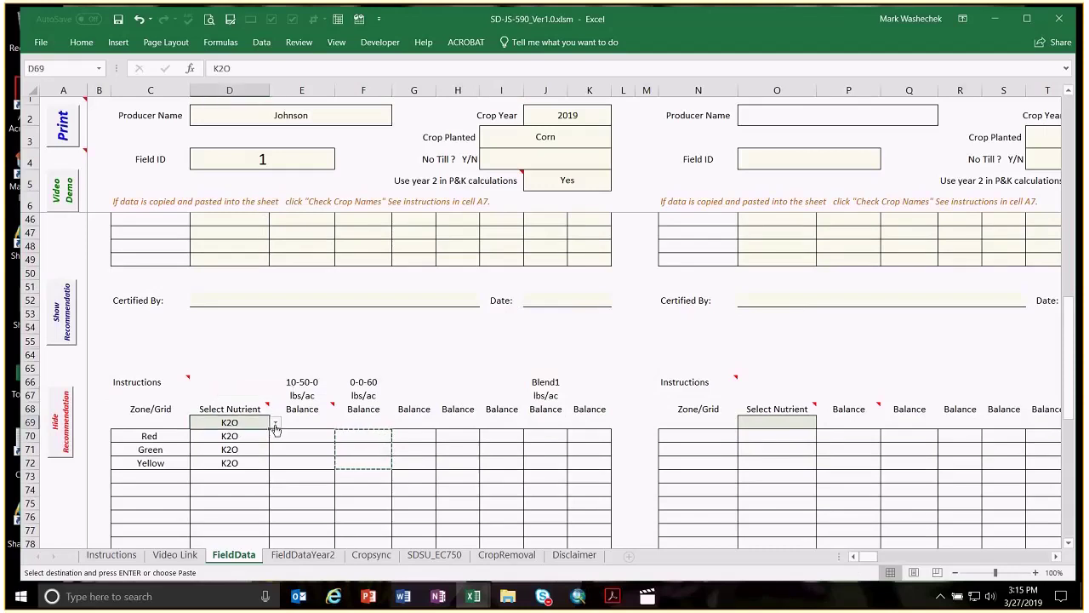
left_click(275, 423)
left_click(247, 435)
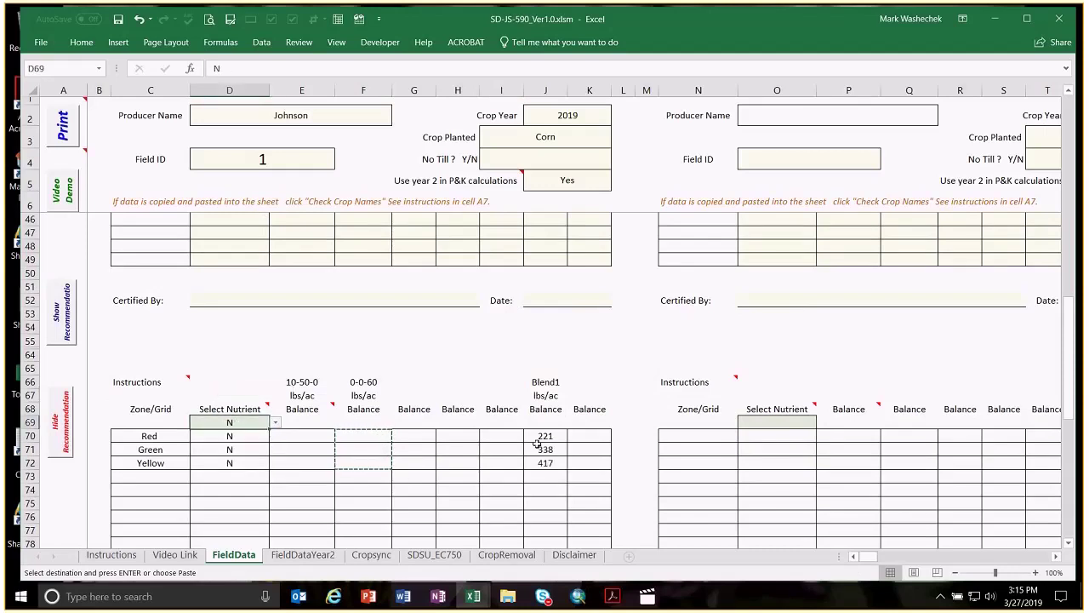
Step: Copy the Blend1 balances for Red, Green and Yellow and paste them as values into field 1's applied Blend1 rates
left_click_drag(547, 434, 548, 463)
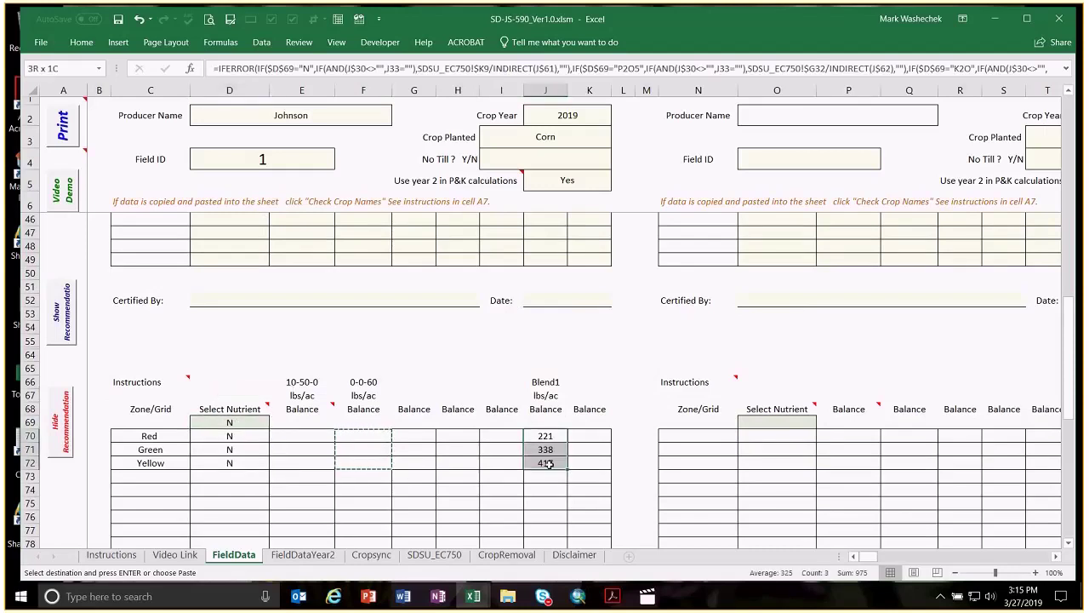
right_click(549, 464)
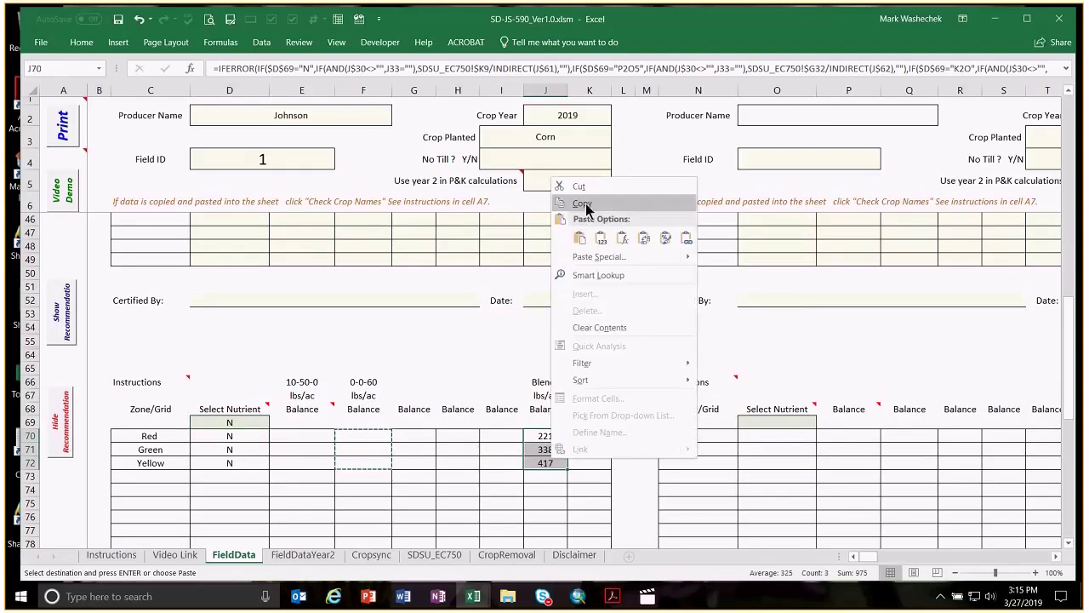
left_click(585, 204)
scroll(557, 376, "up", 6)
right_click(545, 317)
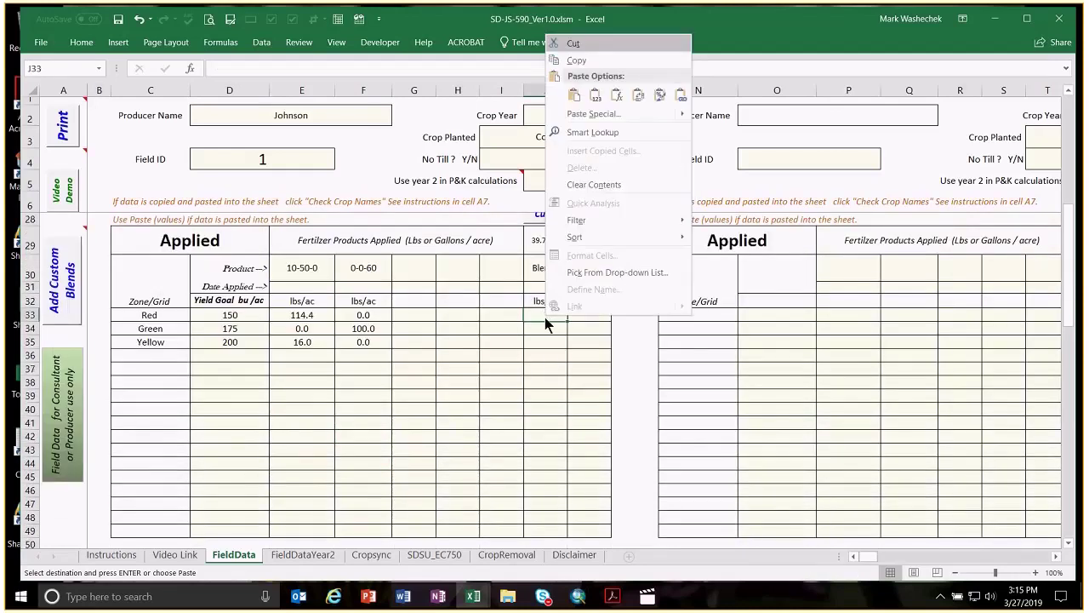
left_click(595, 95)
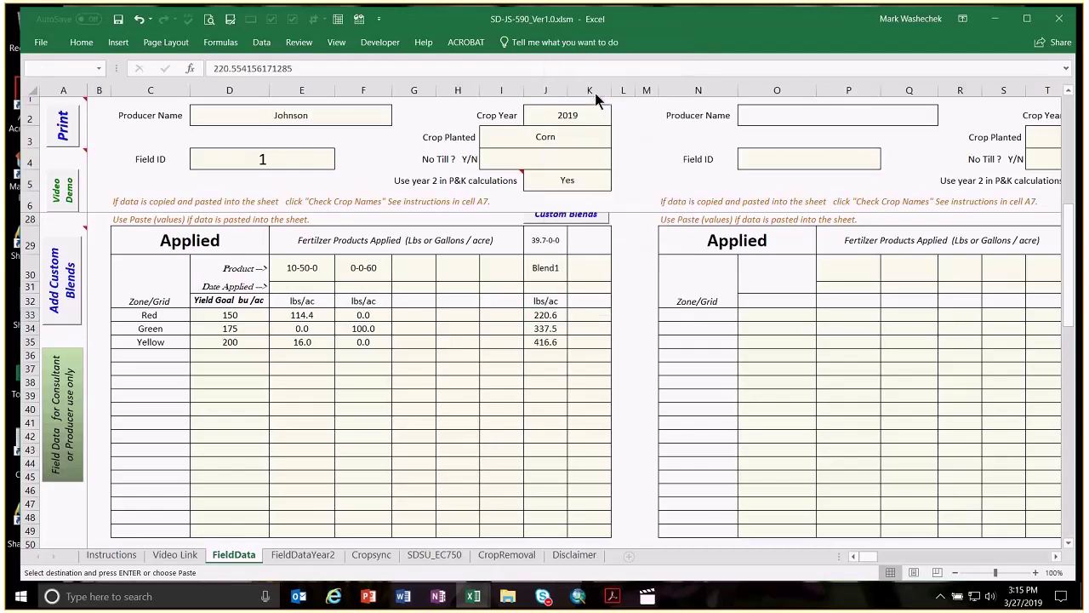
left_click(544, 396)
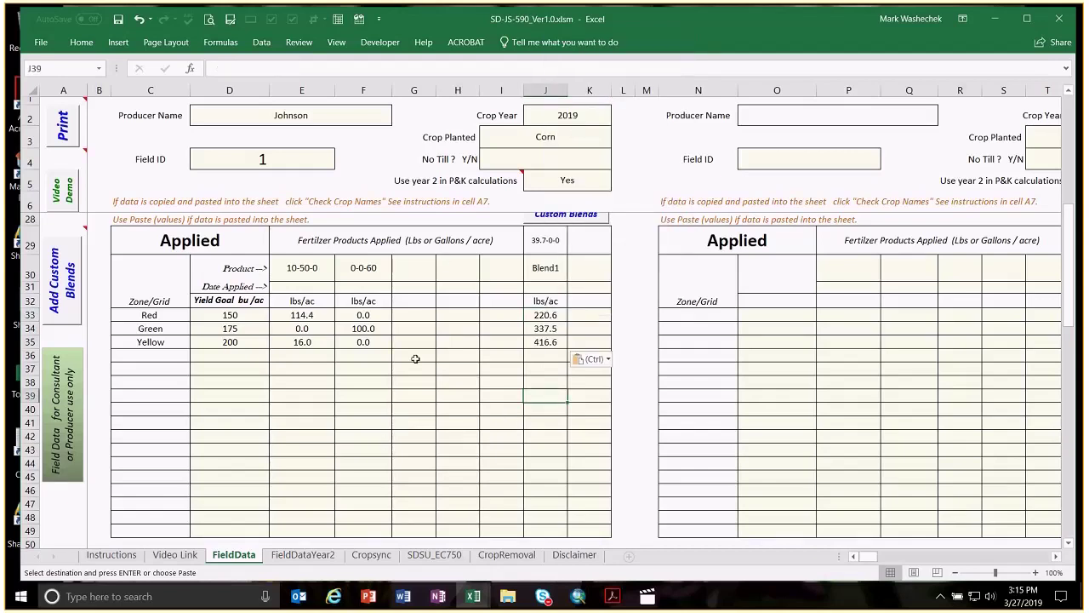
Step: Examine field 1's nitrogen, P2O5 and K2O recommendations and balances on the SDSU_EC750 sheet
left_click(432, 557)
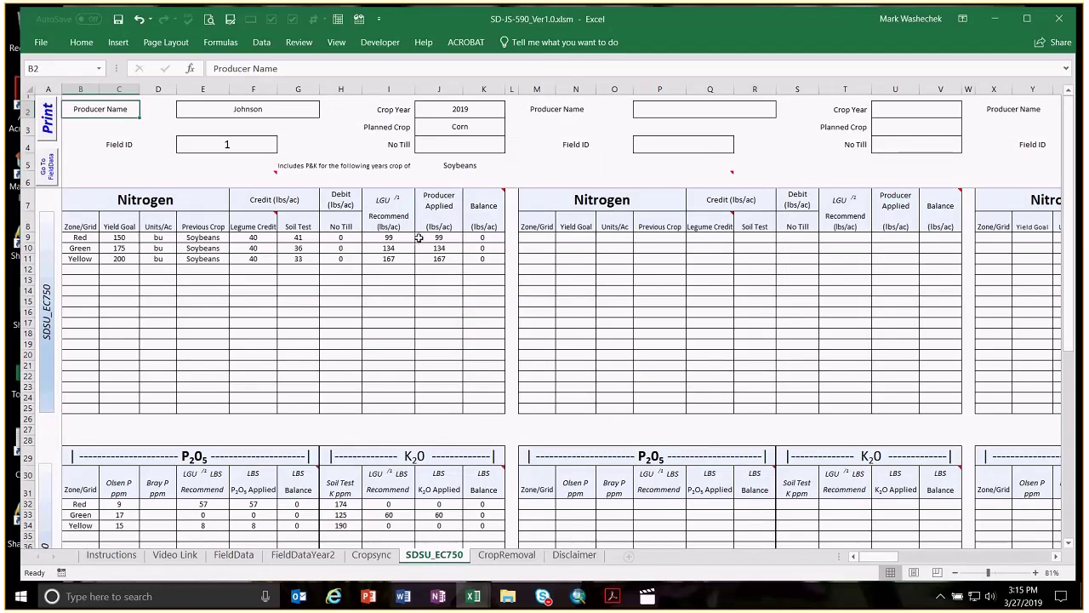
left_click_drag(392, 238, 393, 256)
left_click_drag(481, 239, 481, 258)
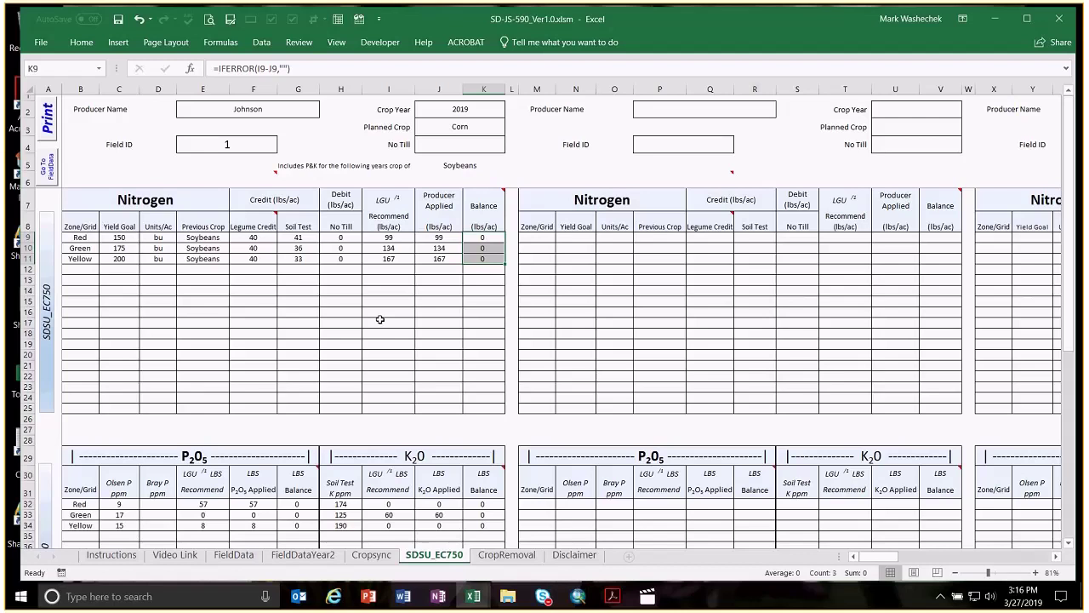
scroll(374, 323, "down", 5)
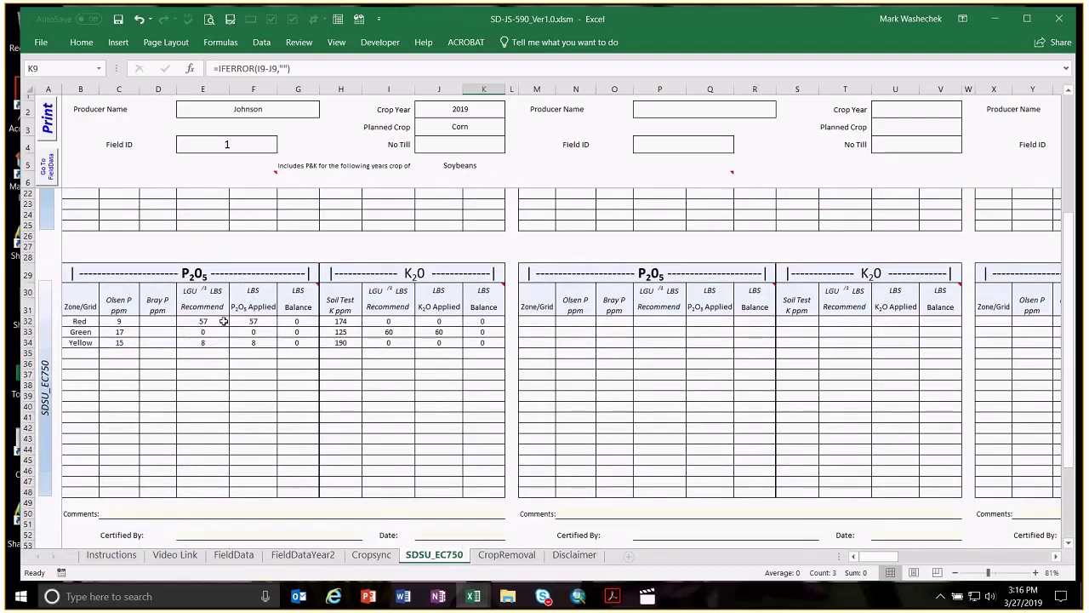
left_click_drag(296, 320, 292, 351)
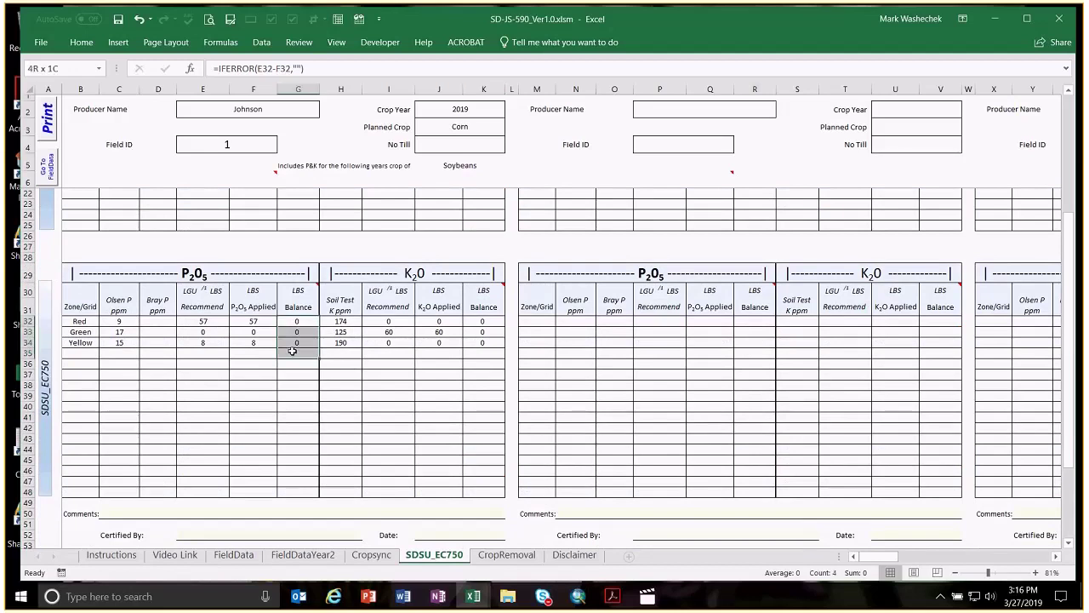
left_click_drag(483, 322, 485, 344)
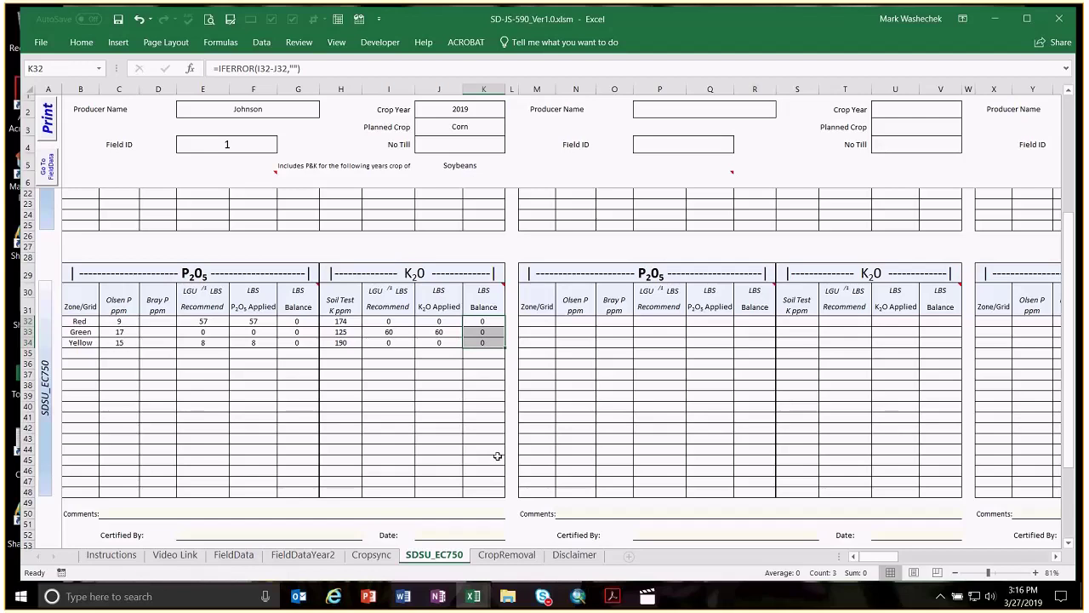
Step: Examine field 1's Olsen P soil tests and its P2O5 and K2O balances on the CropRemoval sheet
left_click(507, 555)
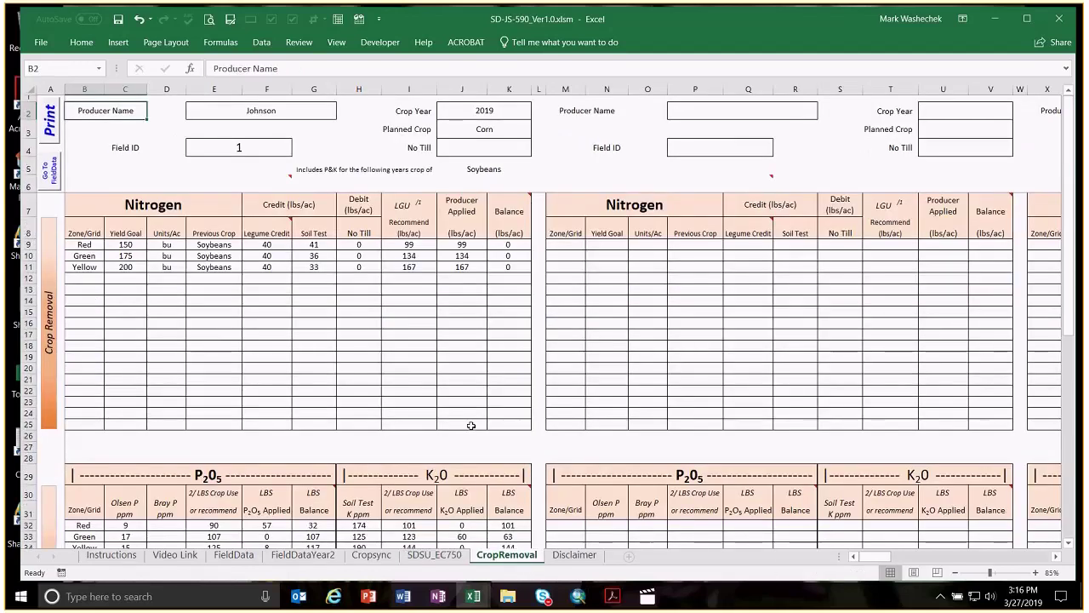
scroll(471, 425, "down", 4)
left_click_drag(126, 366, 127, 391)
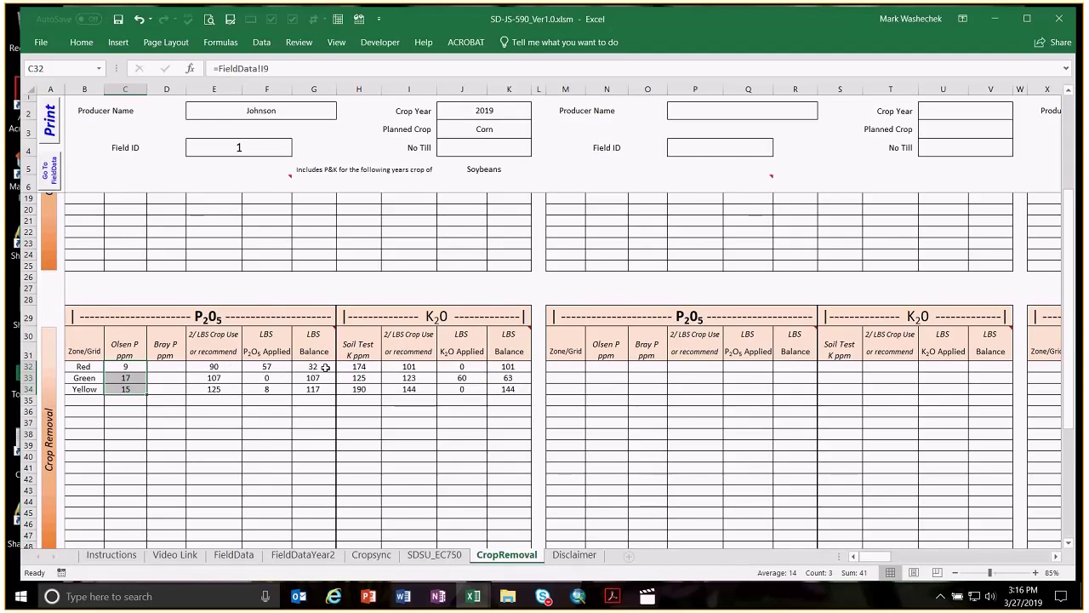
left_click_drag(325, 365, 321, 390)
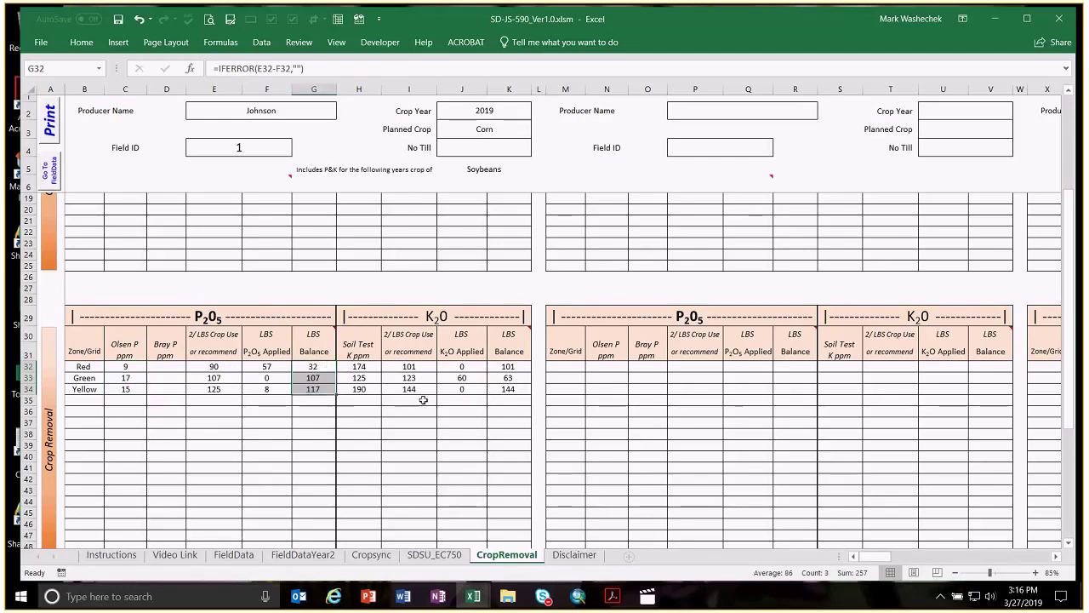
left_click_drag(503, 366, 506, 392)
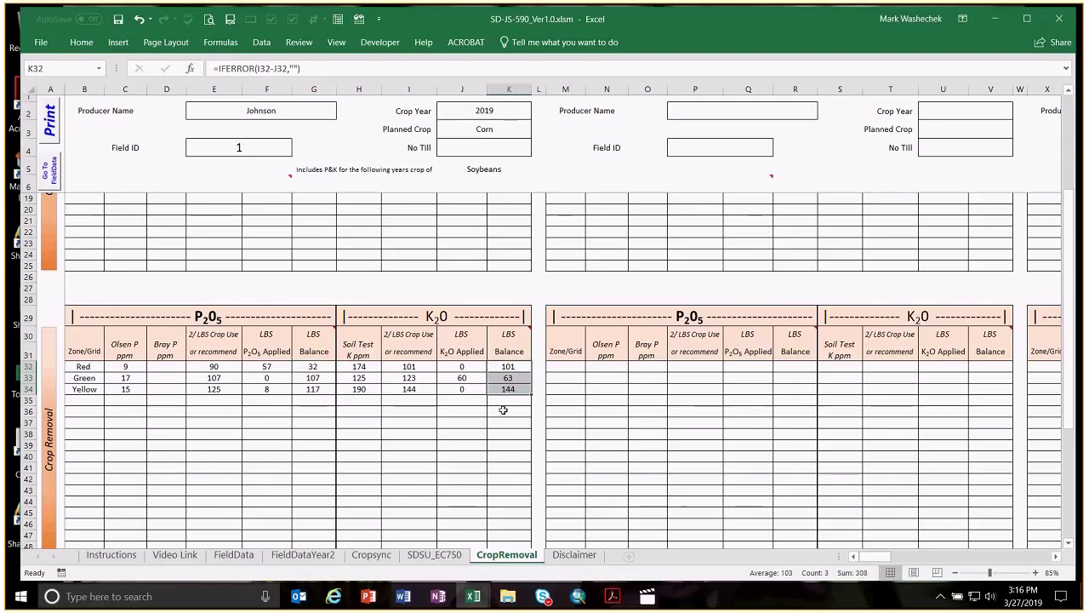
left_click(495, 423)
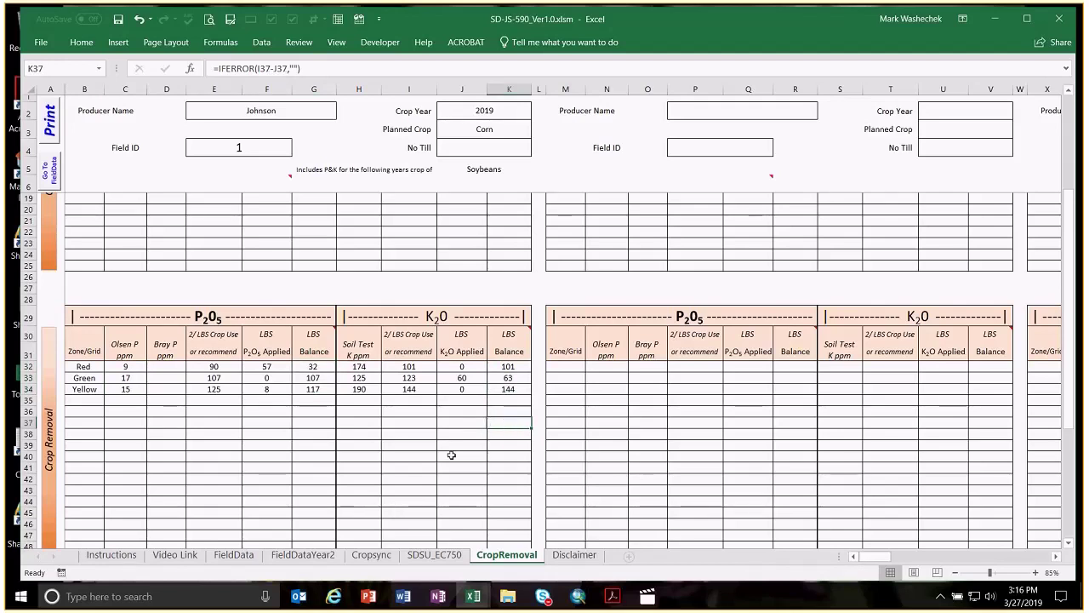
Step: Return to the FieldData sheet and close the SD-JS-590_Ver1.0.xlsm workbook without saving the changes
left_click(234, 555)
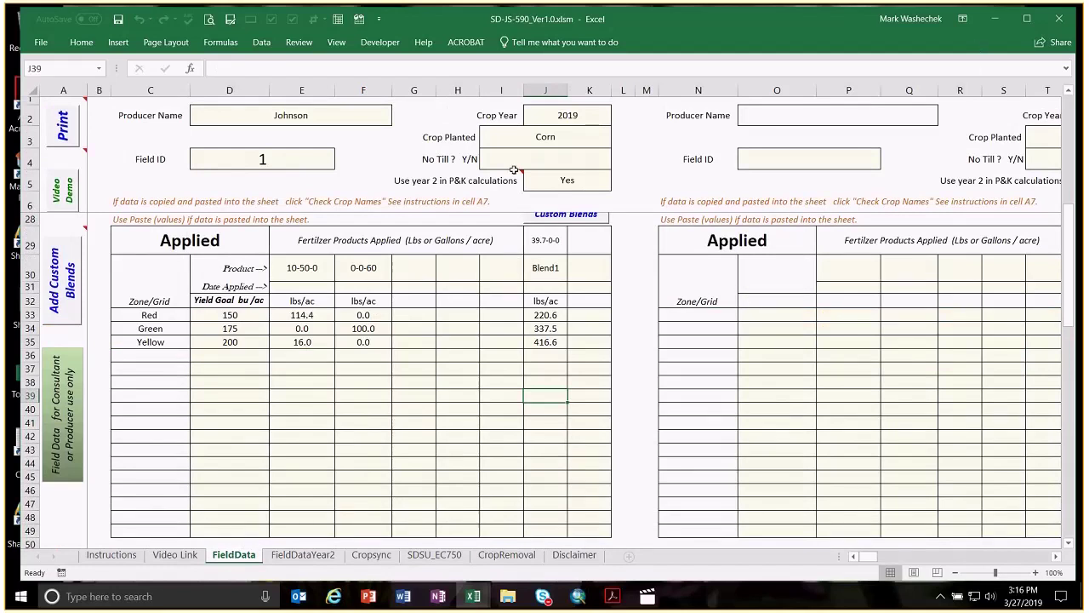
left_click(1060, 23)
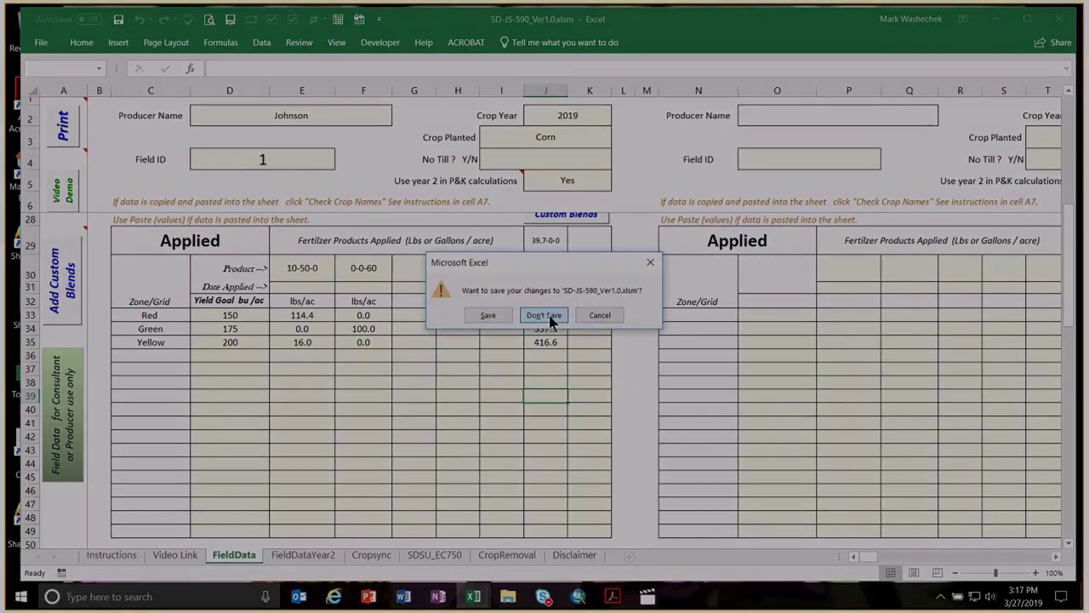
left_click(544, 315)
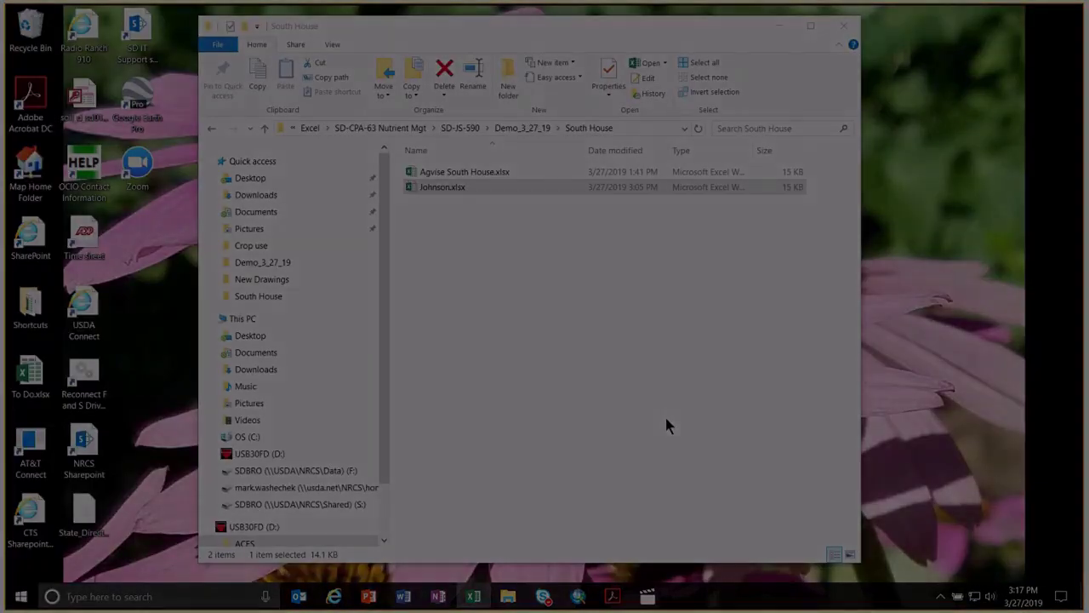